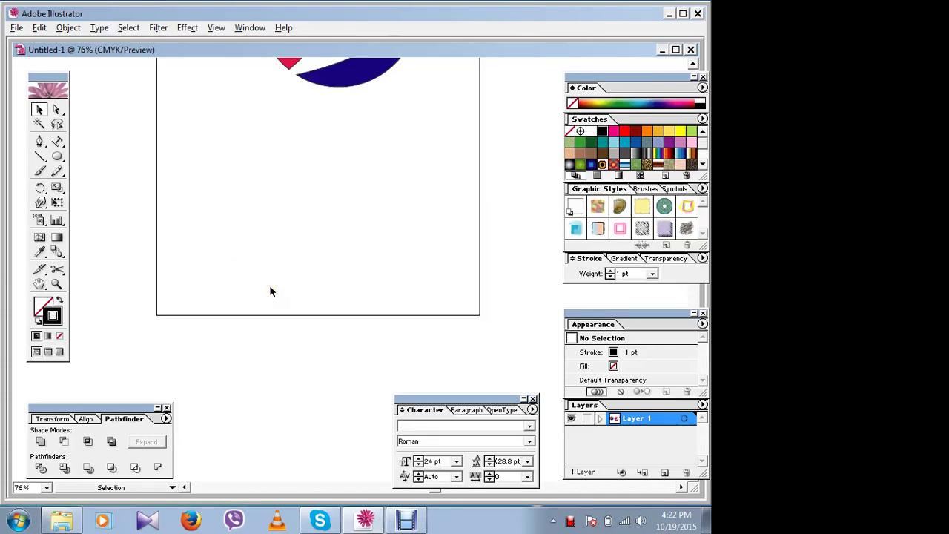
# Select both red, white and blue Pepsi logos and delete them
pyautogui.moveTo(286, 163); pyautogui.dragTo(295, 307)
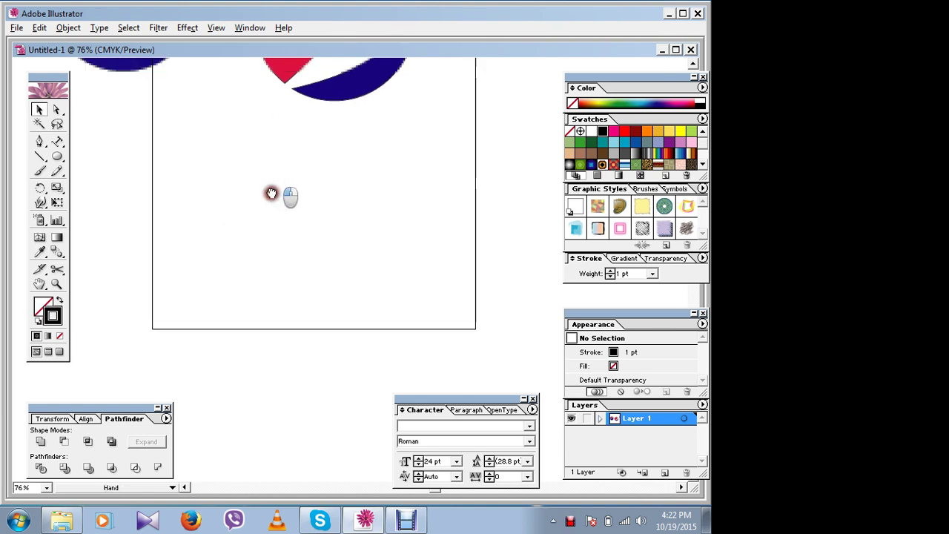
pyautogui.moveTo(463, 72); pyautogui.dragTo(124, 248)
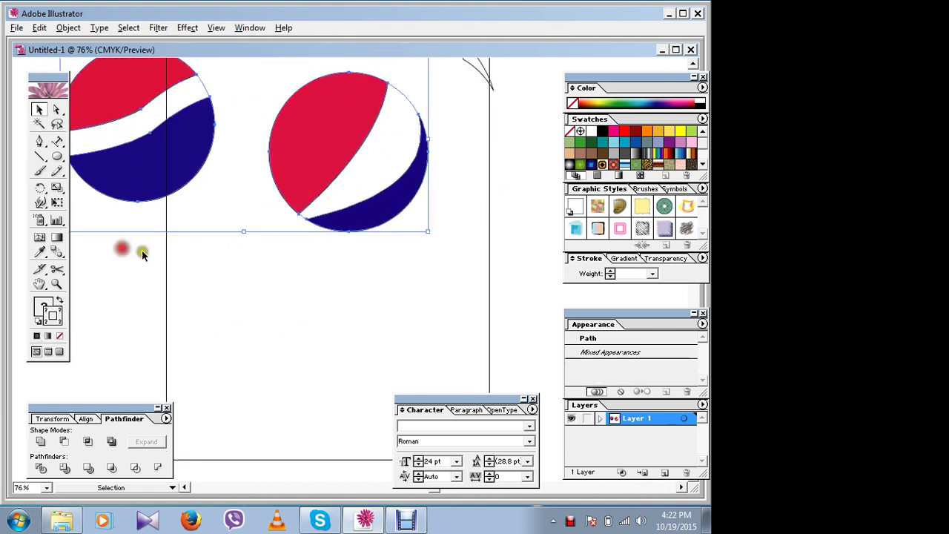
pyautogui.press('Delete')
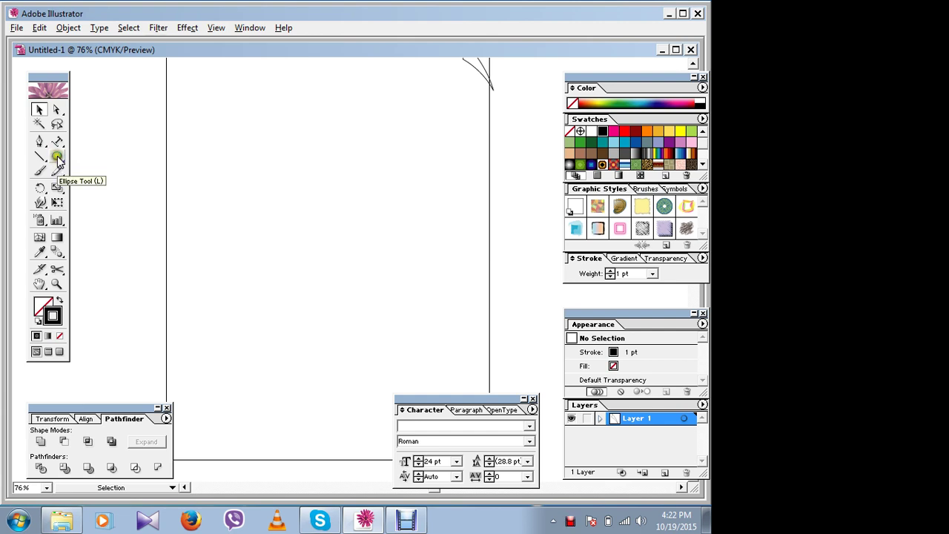
# Draw a tall ellipse with a dark red outline and head to the Effect menu
pyautogui.click(59, 161)
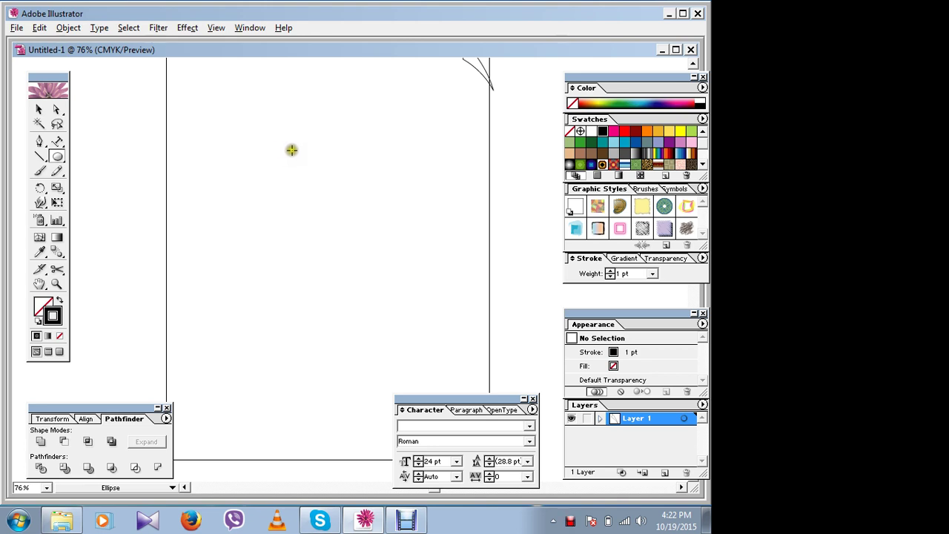
pyautogui.moveTo(250, 124); pyautogui.dragTo(312, 255)
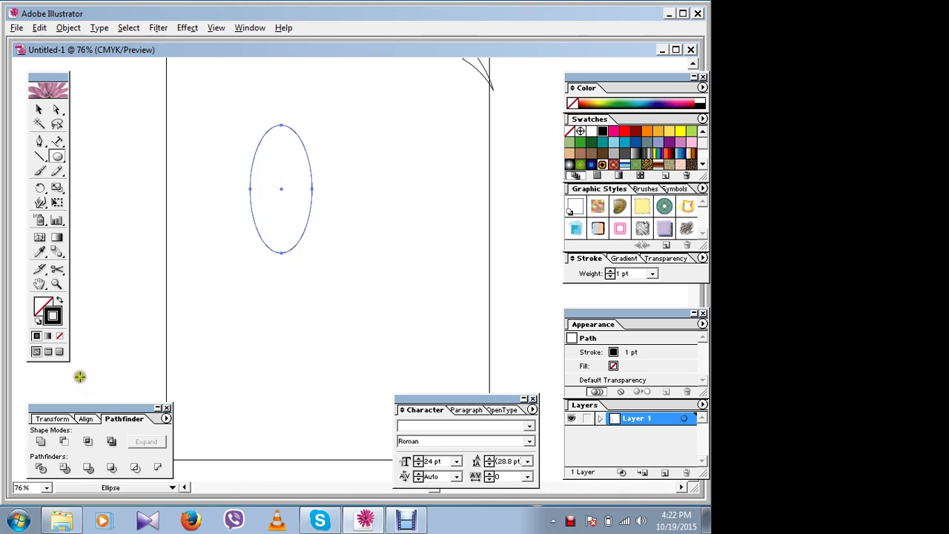
pyautogui.click(697, 100)
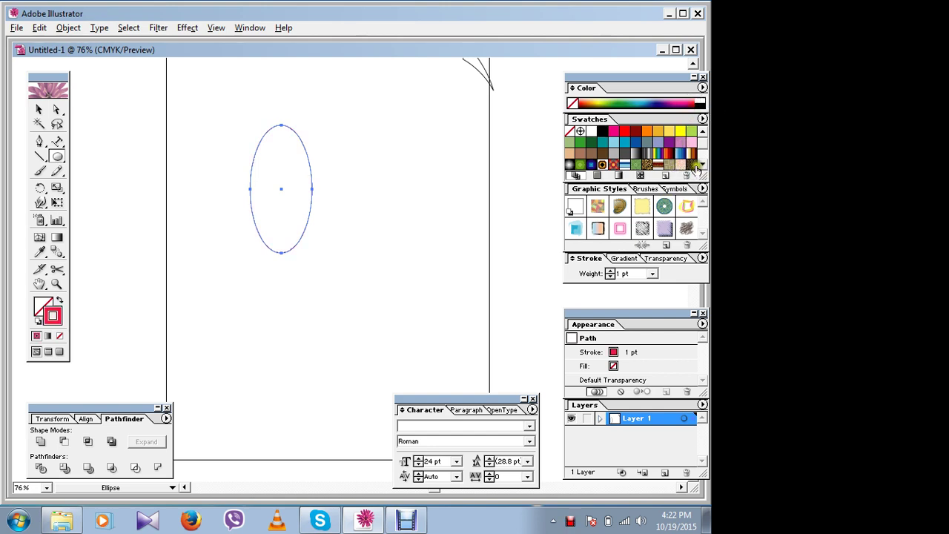
pyautogui.click(696, 102)
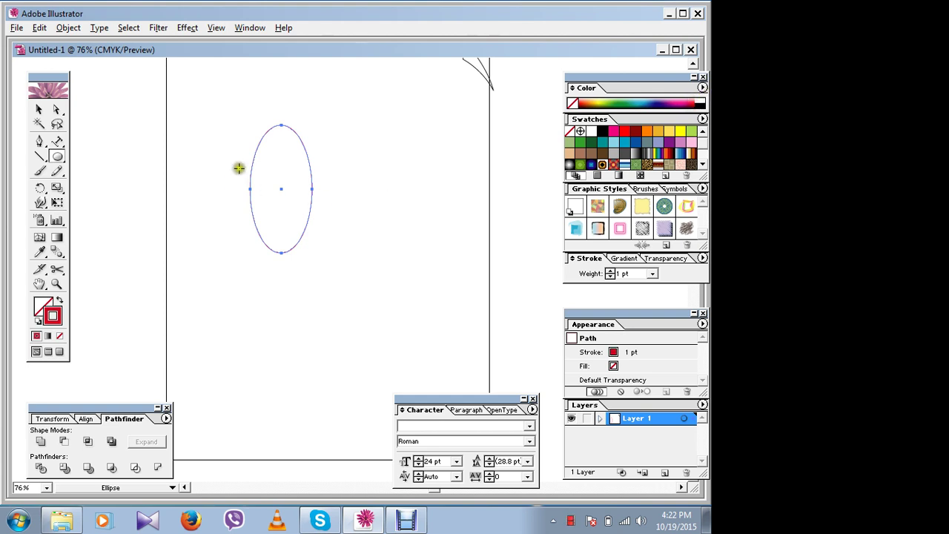
pyautogui.click(40, 109)
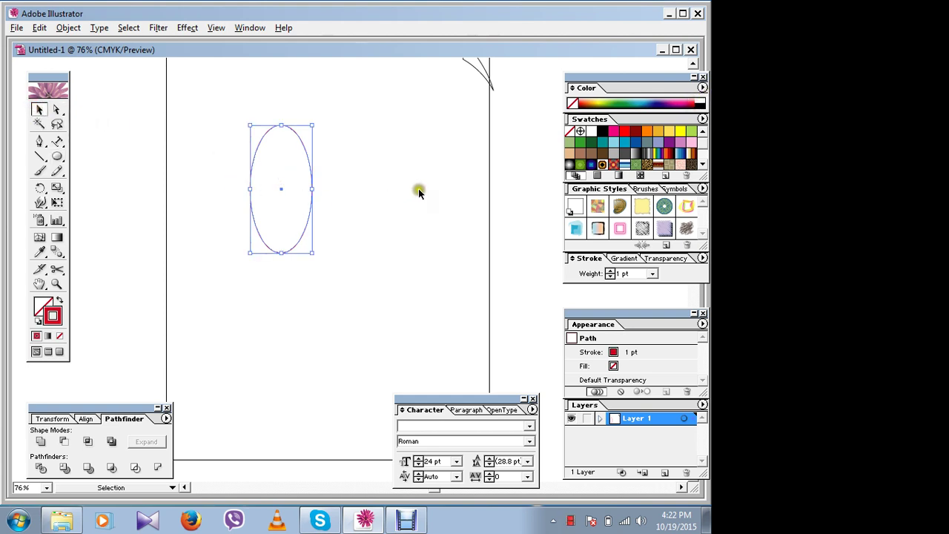
pyautogui.click(190, 30)
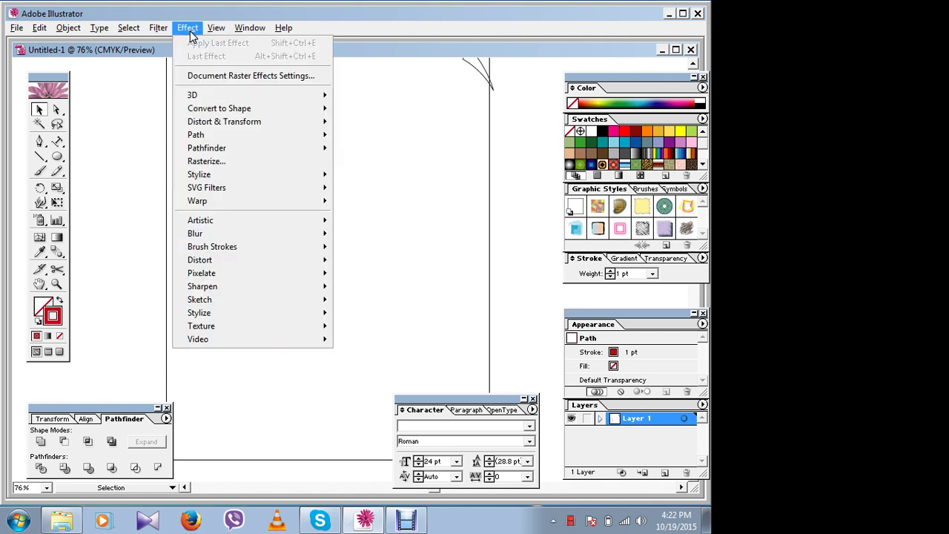
pyautogui.moveTo(222, 95)
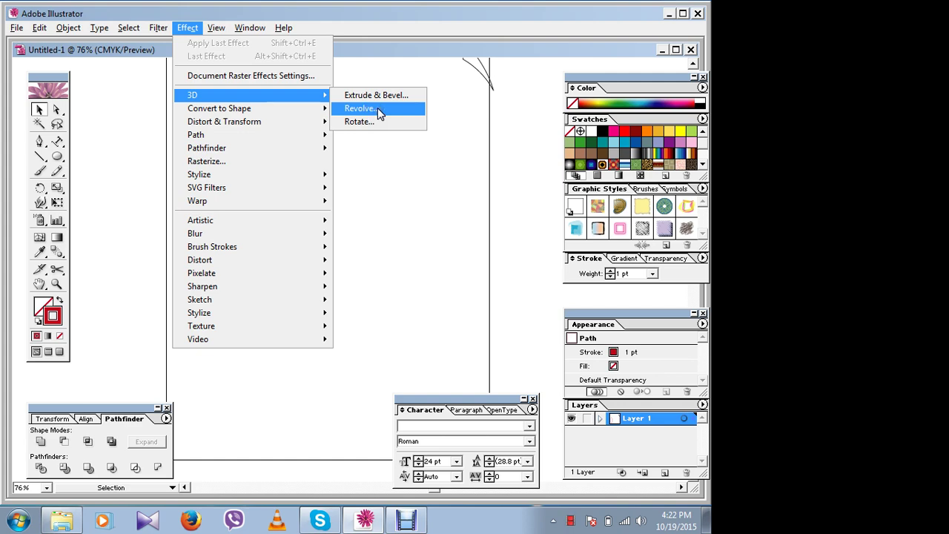
# Apply a 3D Revolve effect to the ellipse, previewing it before confirming
pyautogui.click(360, 109)
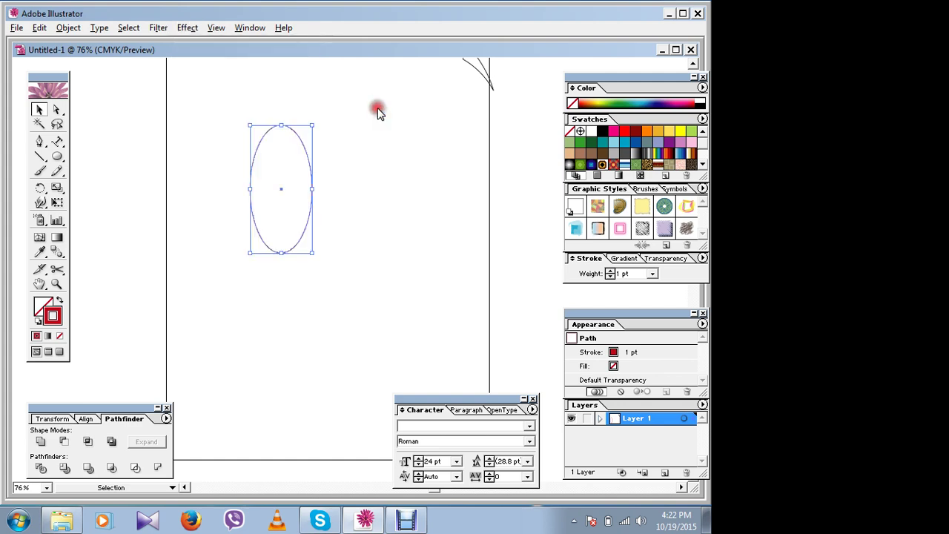
pyautogui.moveTo(354, 17); pyautogui.dragTo(420, 129)
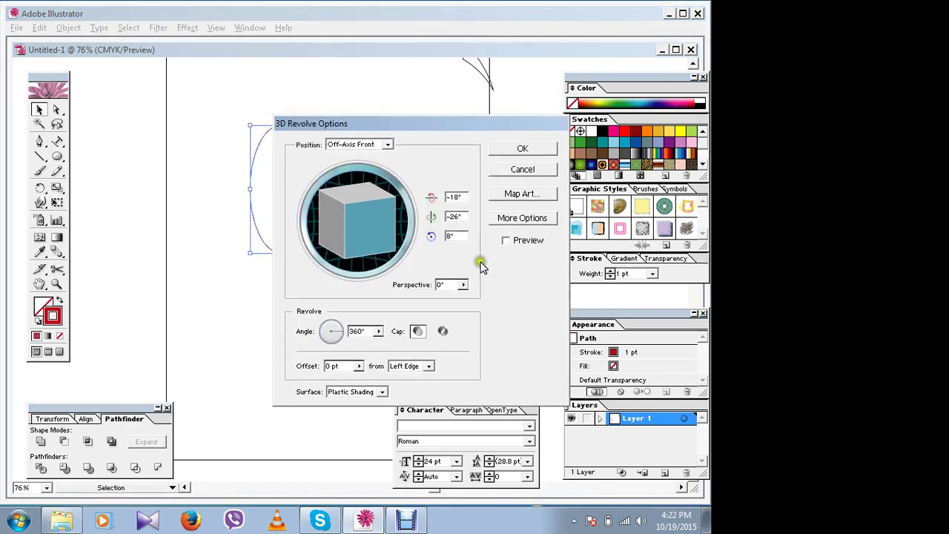
pyautogui.click(506, 240)
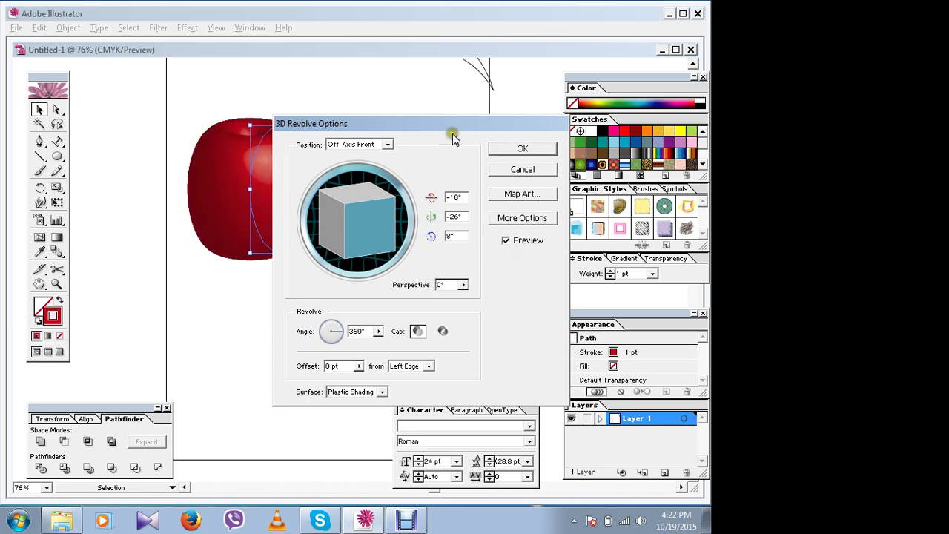
pyautogui.moveTo(451, 129); pyautogui.dragTo(304, 323)
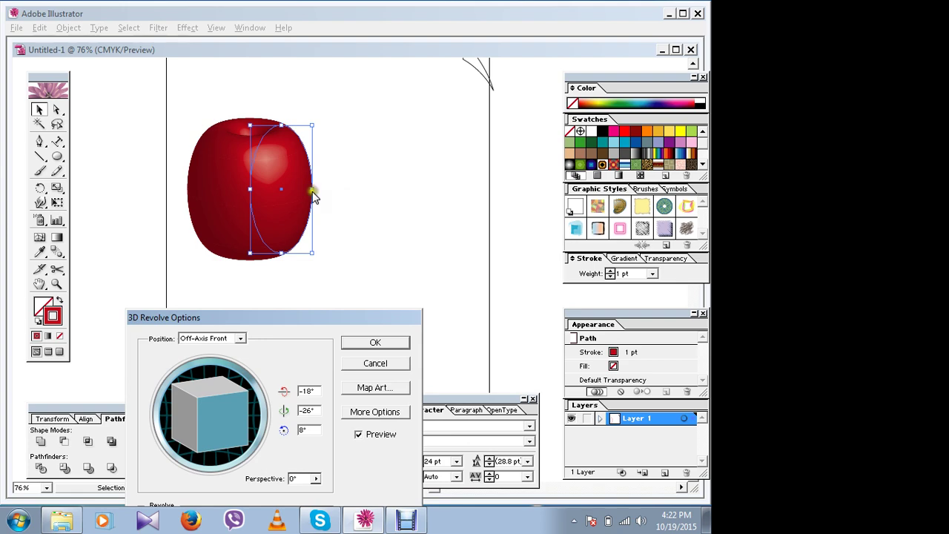
pyautogui.moveTo(361, 324)
pyautogui.mouseDown()
pyautogui.moveTo(391, 152)
pyautogui.moveTo(401, 150)
pyautogui.mouseUp()
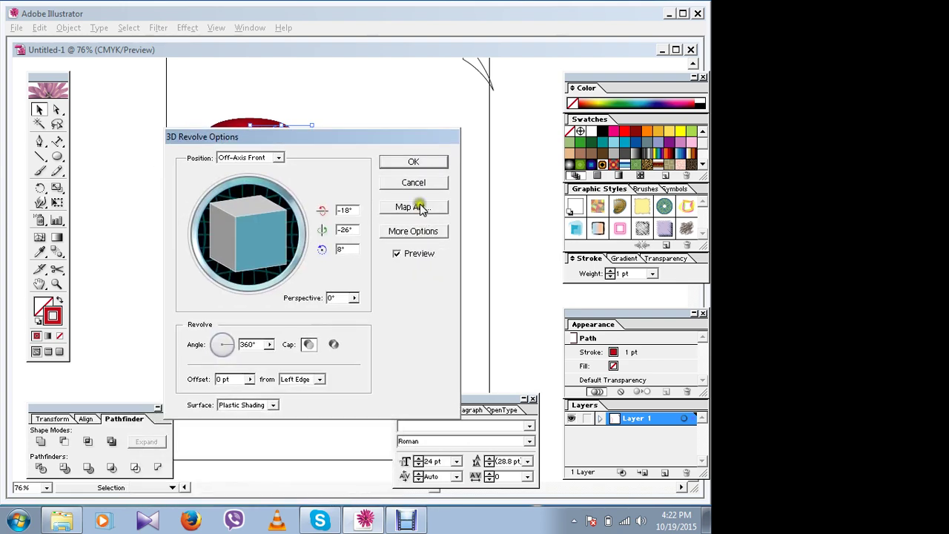
pyautogui.click(408, 161)
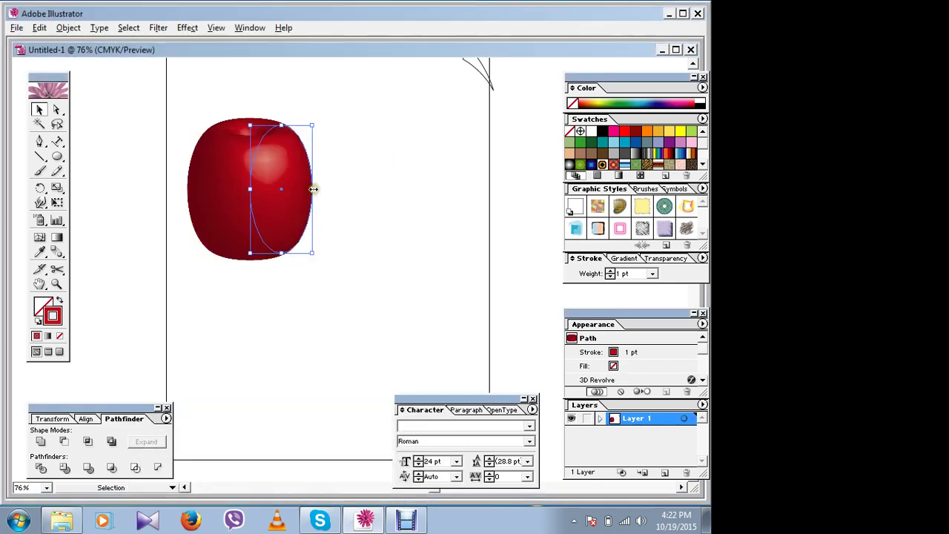
# Widen the revolved cherry slightly and move it to the artboard centre
pyautogui.moveTo(313, 189); pyautogui.dragTo(331, 190)
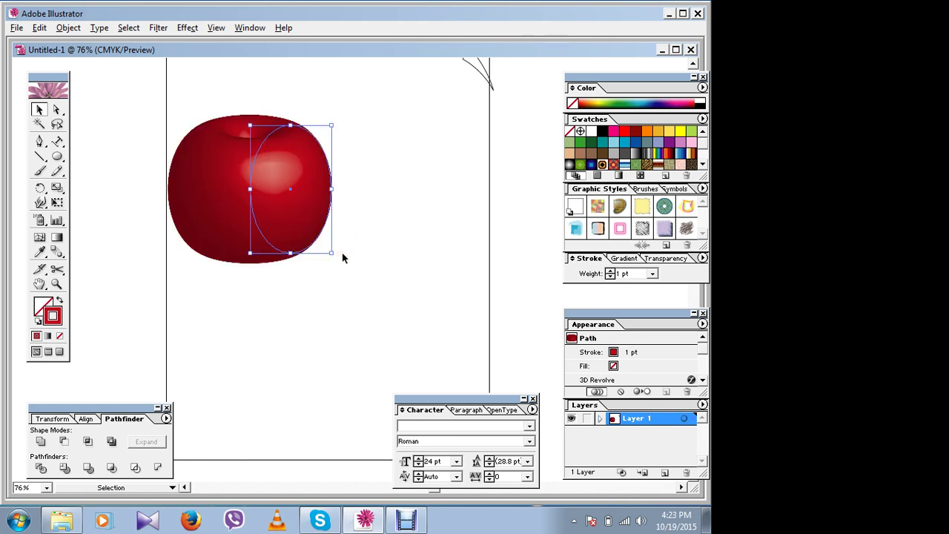
pyautogui.click(343, 296)
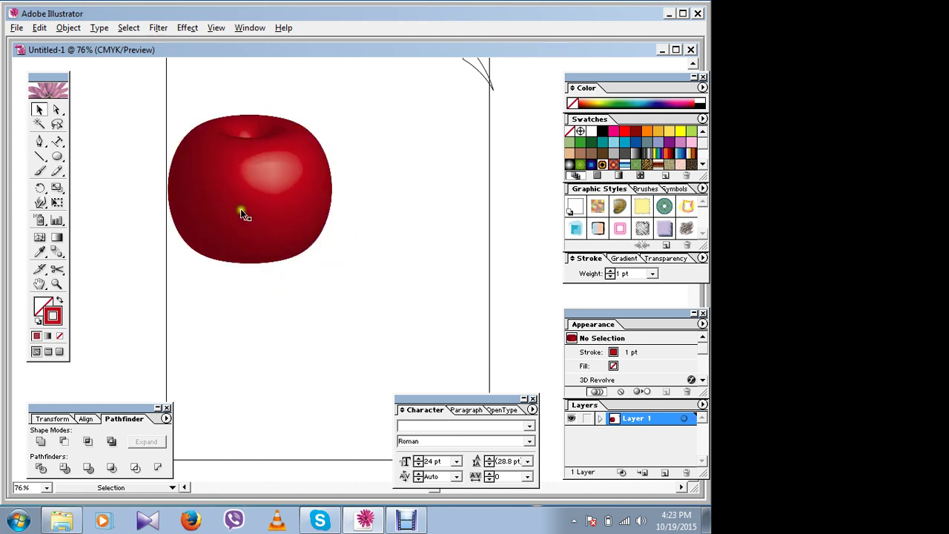
pyautogui.moveTo(245, 212); pyautogui.dragTo(323, 239)
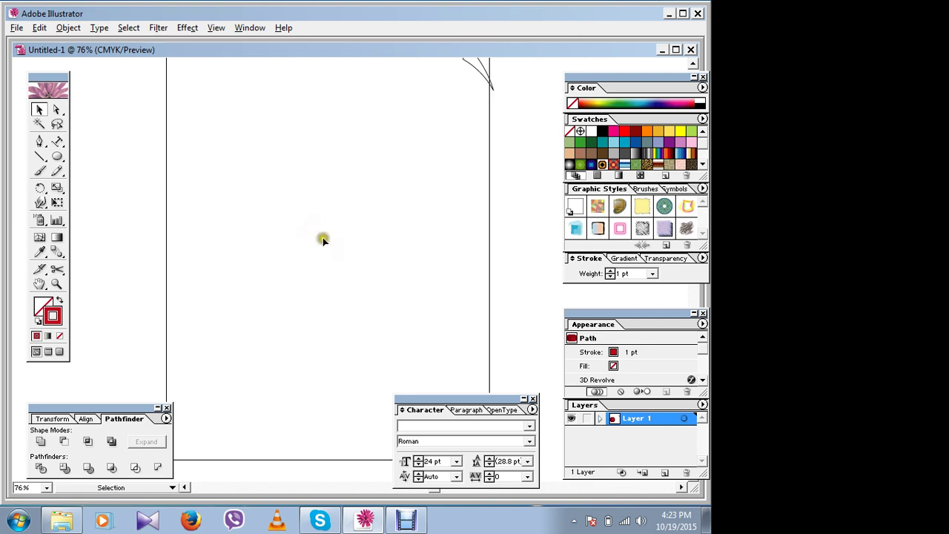
pyautogui.click(210, 144)
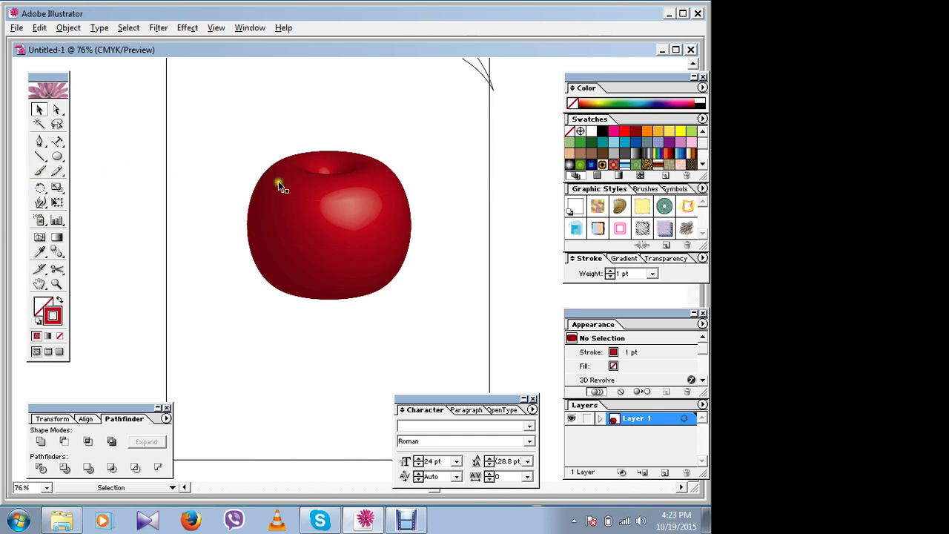
# Draw a curved Pen stem from the cherry's top arching up and to the right
pyautogui.click(37, 143)
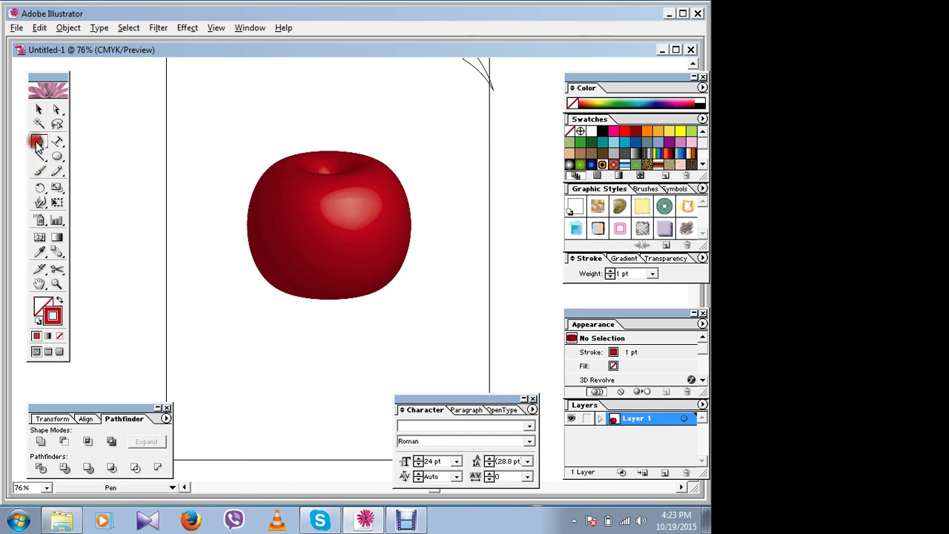
pyautogui.click(327, 171)
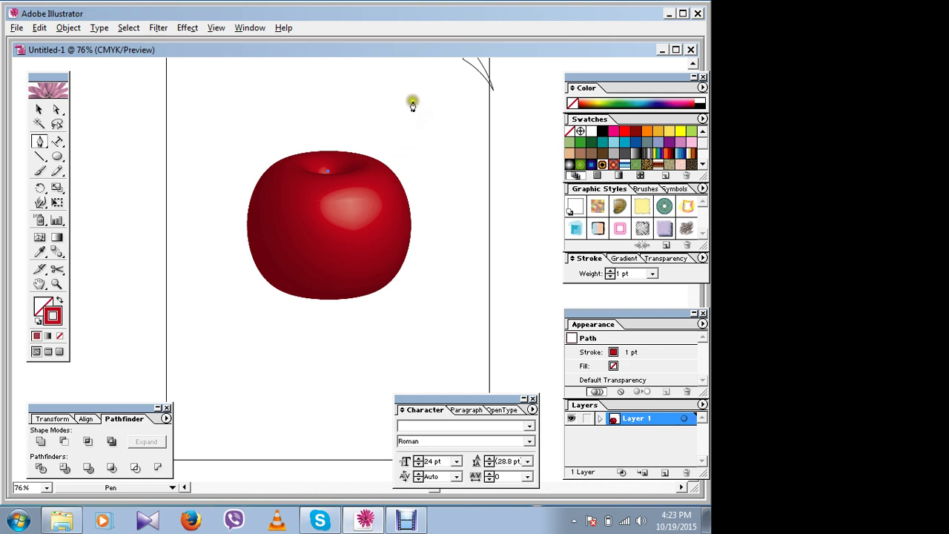
pyautogui.moveTo(413, 91)
pyautogui.mouseDown()
pyautogui.moveTo(446, 151)
pyautogui.moveTo(489, 180)
pyautogui.moveTo(482, 197)
pyautogui.mouseUp()
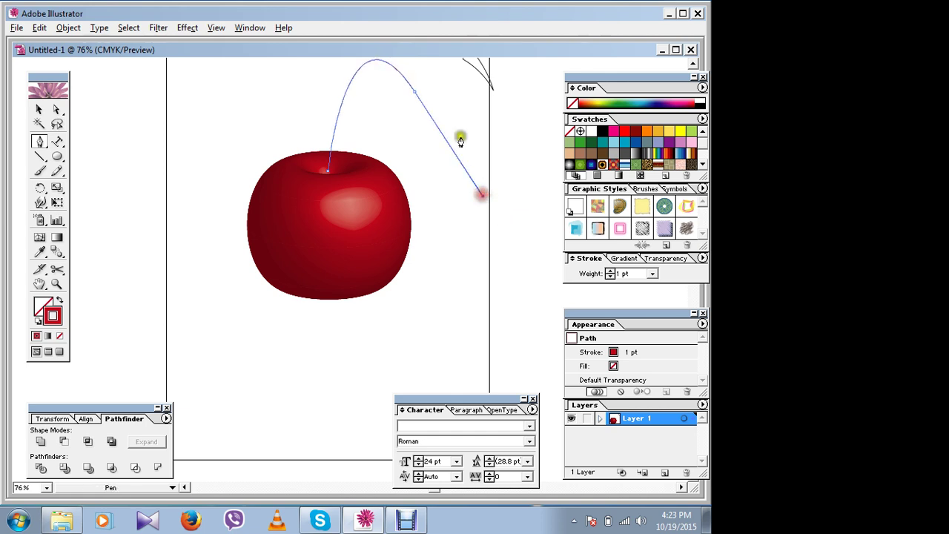
pyautogui.keyDown('ctrl'); pyautogui.click(413, 90); pyautogui.keyUp('ctrl')
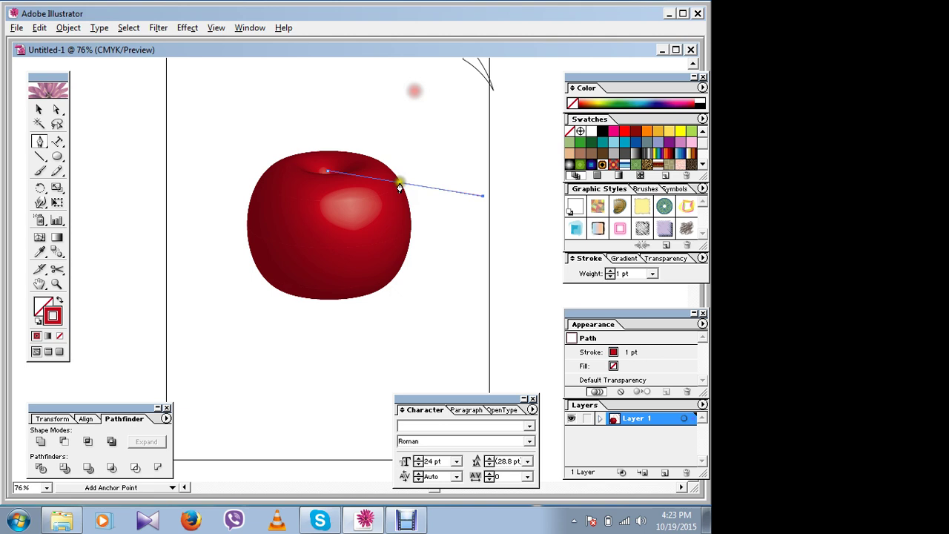
pyautogui.keyDown('ctrl'); pyautogui.click(407, 89); pyautogui.keyUp('ctrl')
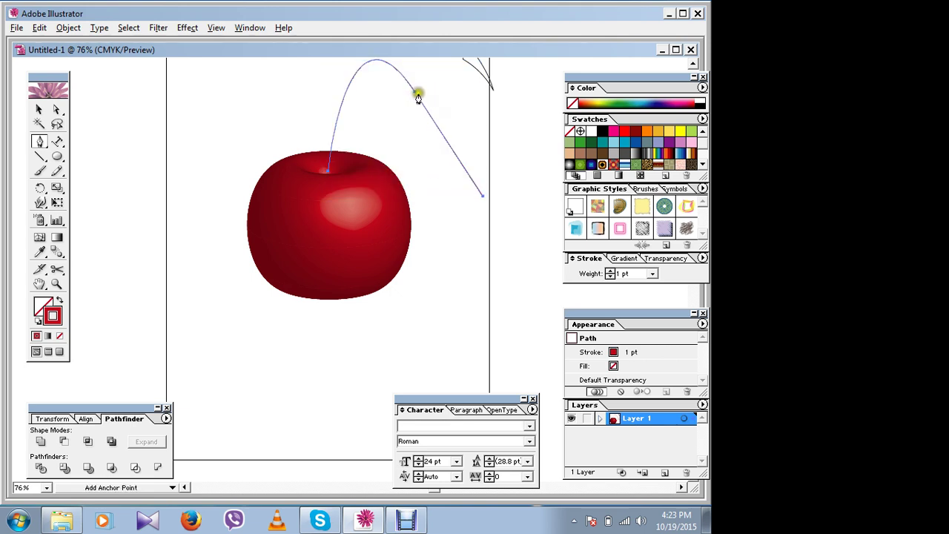
pyautogui.keyDown('alt'); pyautogui.click(414, 94); pyautogui.keyUp('alt')
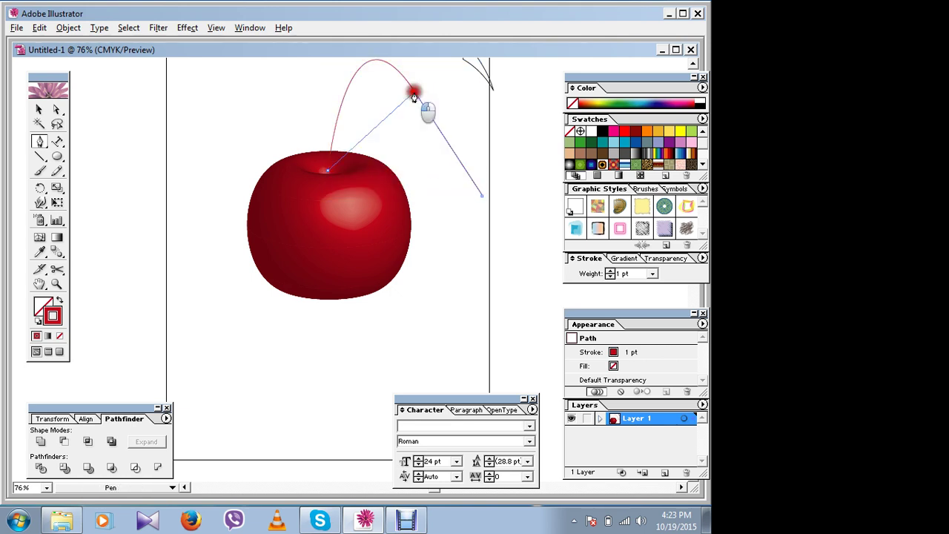
pyautogui.hotkey('ctrl', 'z')
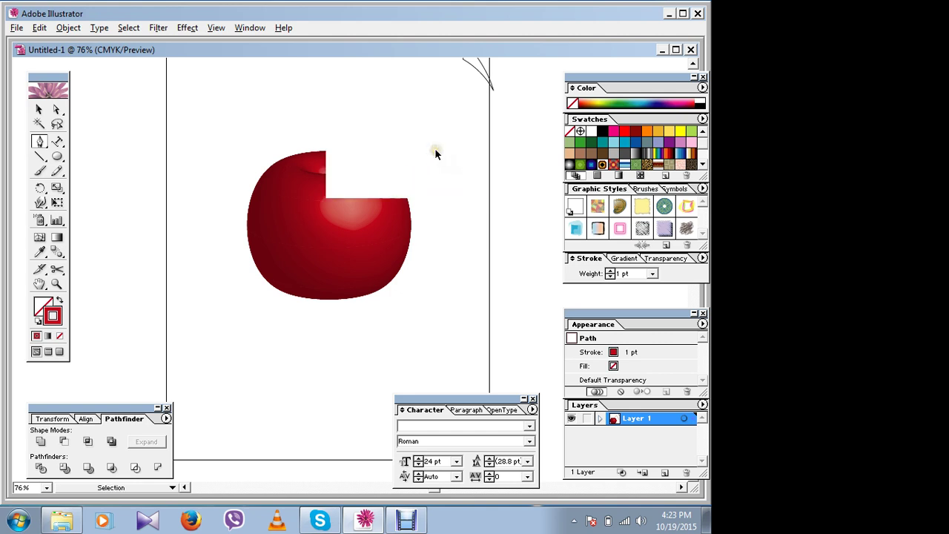
pyautogui.click(38, 109)
pyautogui.click(451, 102)
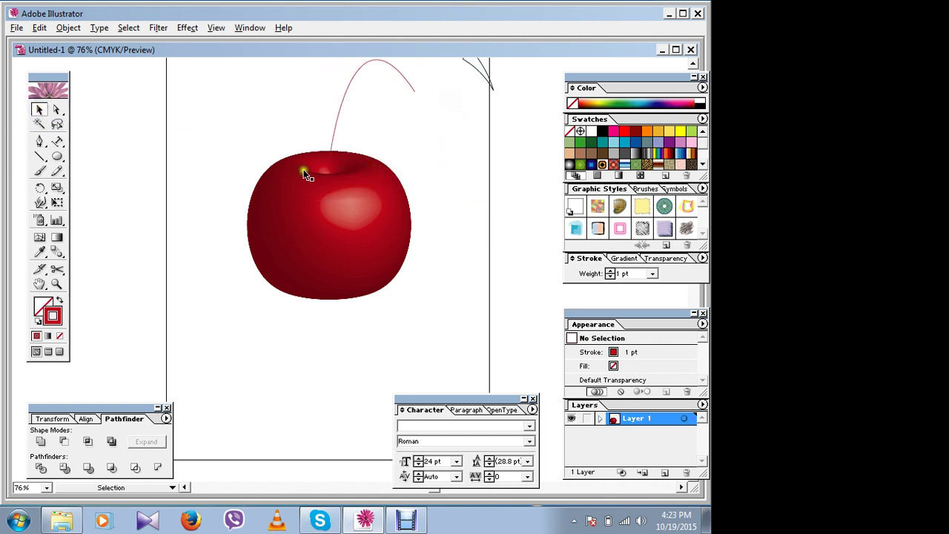
# Make the cherry stem's stroke 5 pt thick
pyautogui.click(336, 130)
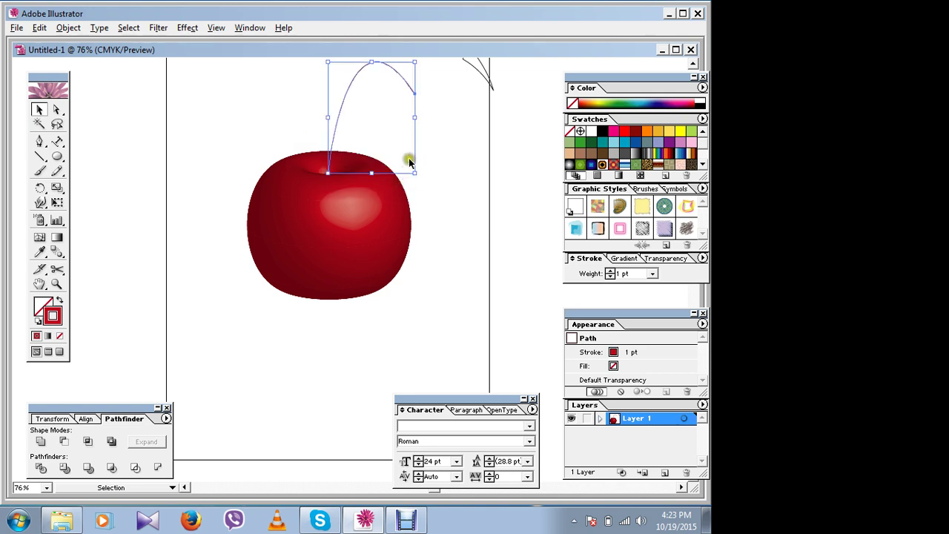
pyautogui.click(456, 132)
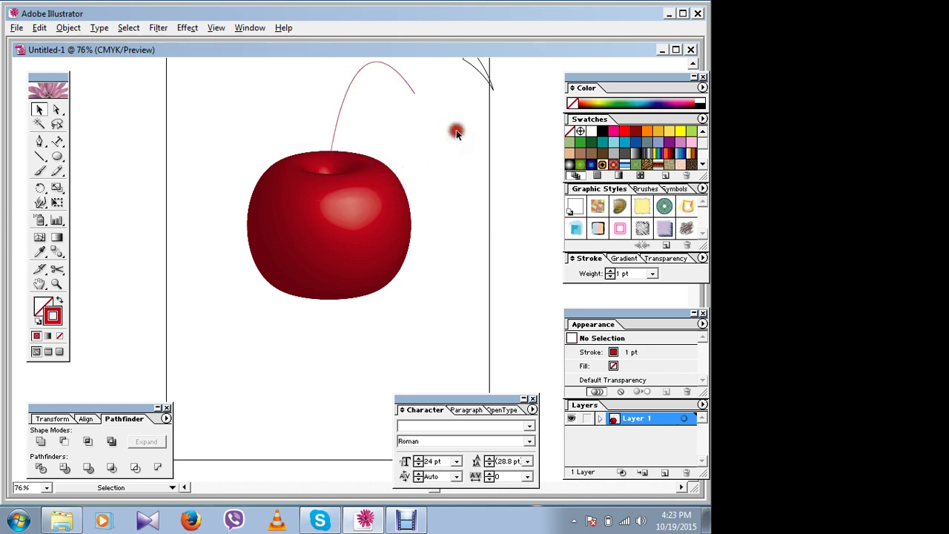
pyautogui.click(334, 136)
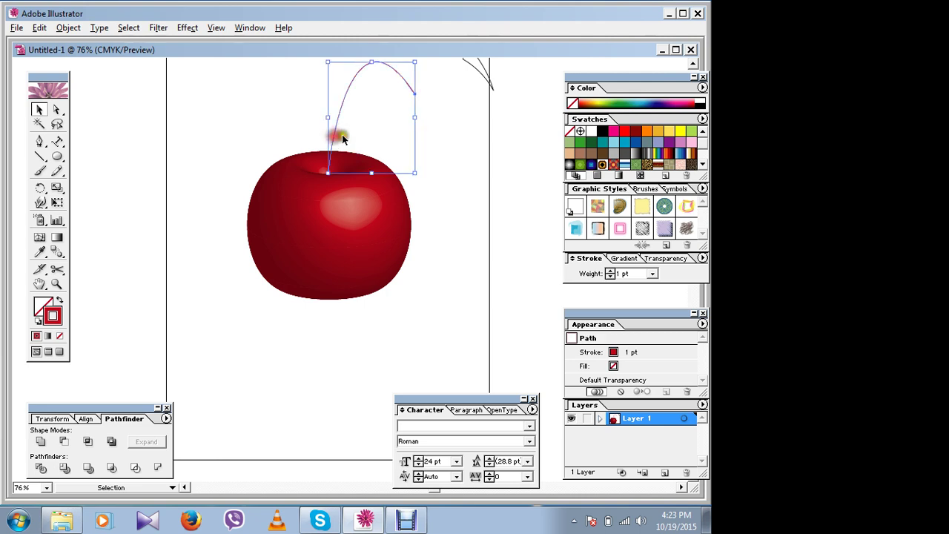
pyautogui.click(653, 274)
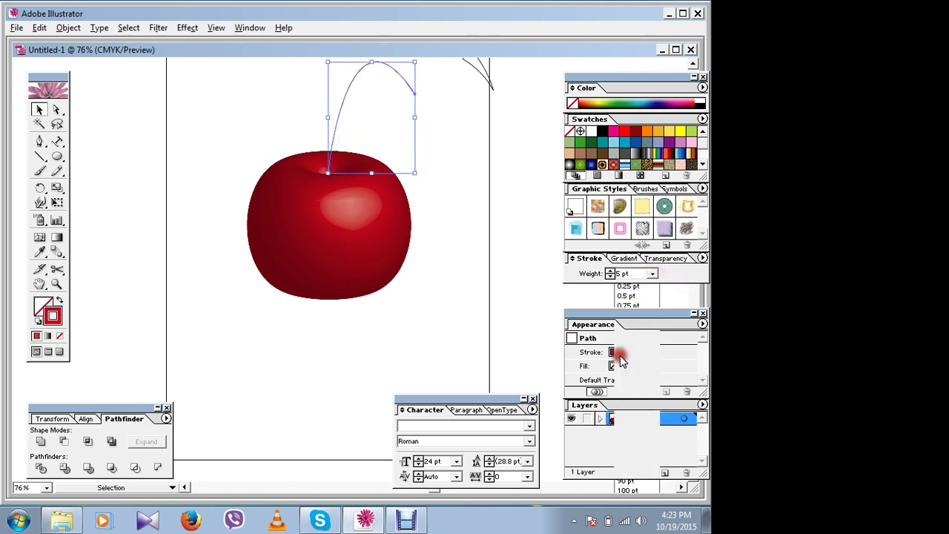
pyautogui.click(623, 355)
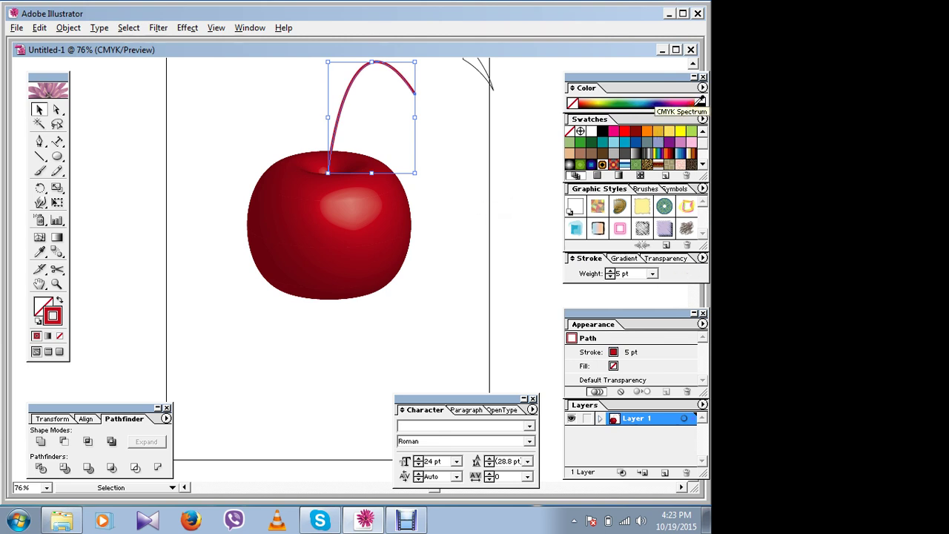
# Colour the stem a near-black dark shade and nudge it slightly down
pyautogui.click(700, 103)
pyautogui.click(451, 173)
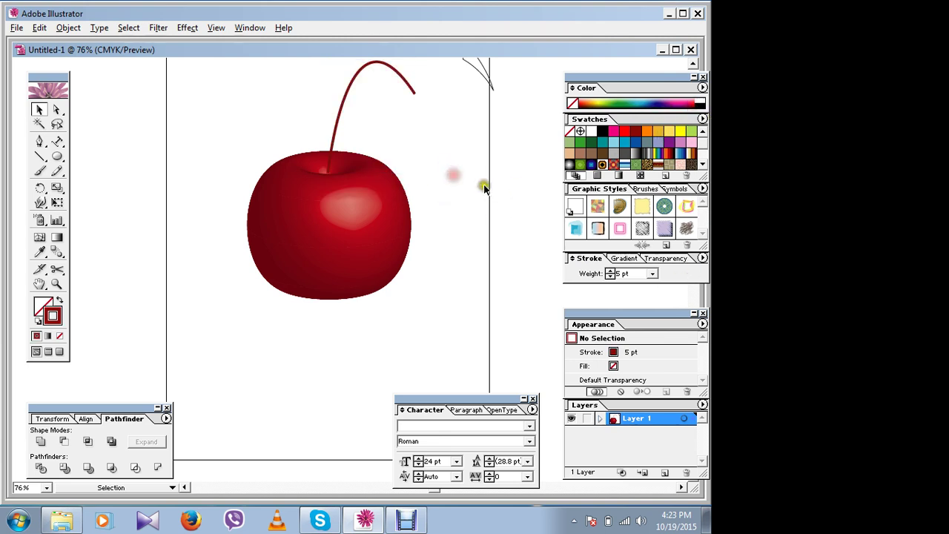
pyautogui.click(337, 117)
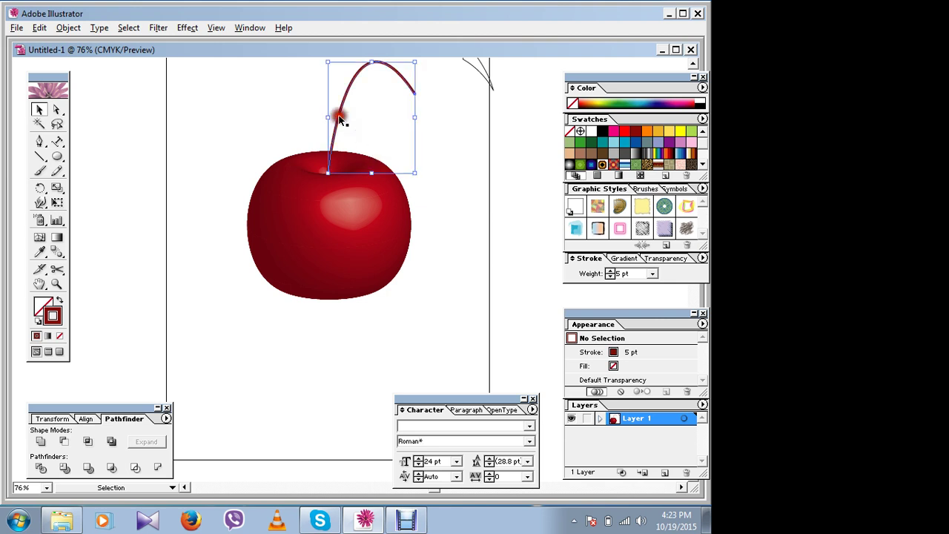
pyautogui.click(629, 104)
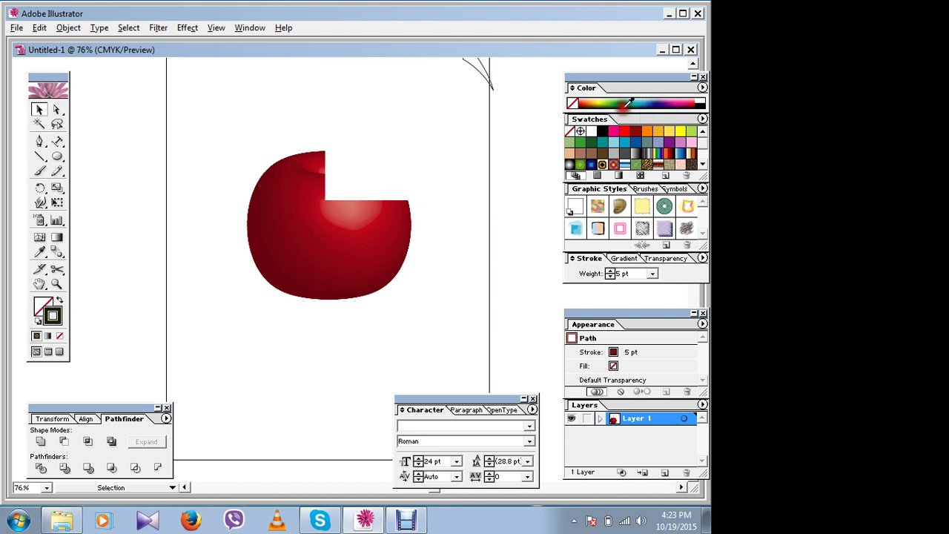
pyautogui.click(453, 162)
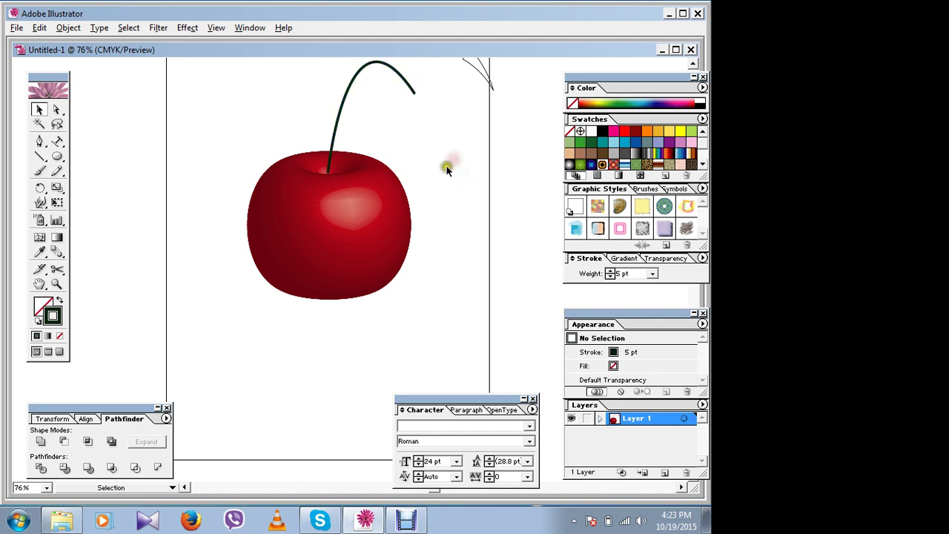
pyautogui.click(338, 122)
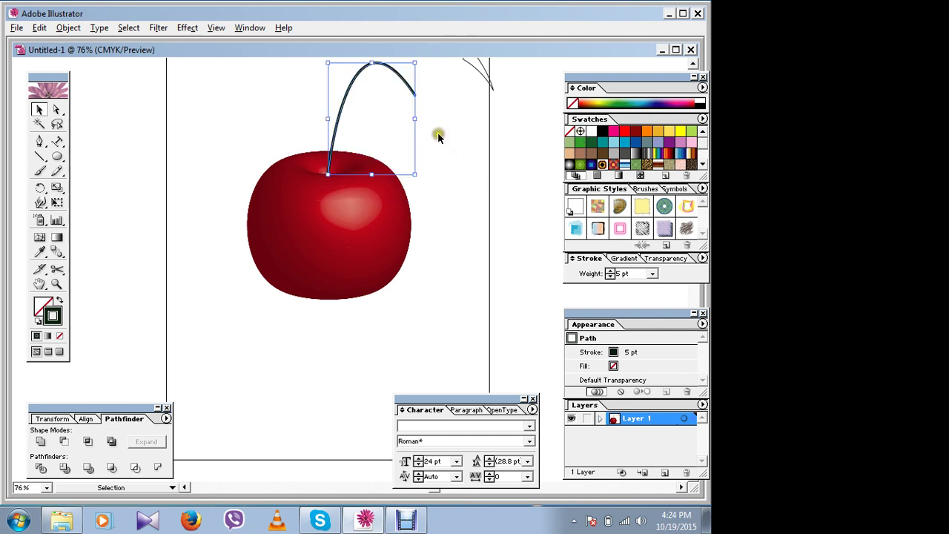
pyautogui.press('Down')
pyautogui.press('Down')
pyautogui.click(441, 199)
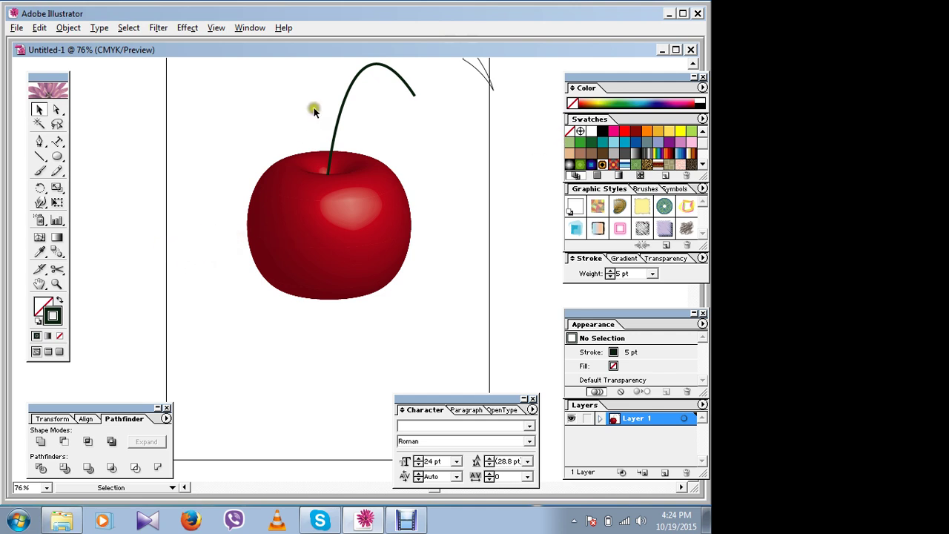
# Draw a pointed two-curve leaf path below the cherry with a 1 pt stroke
pyautogui.click(337, 103)
pyautogui.moveTo(213, 366); pyautogui.dragTo(223, 185)
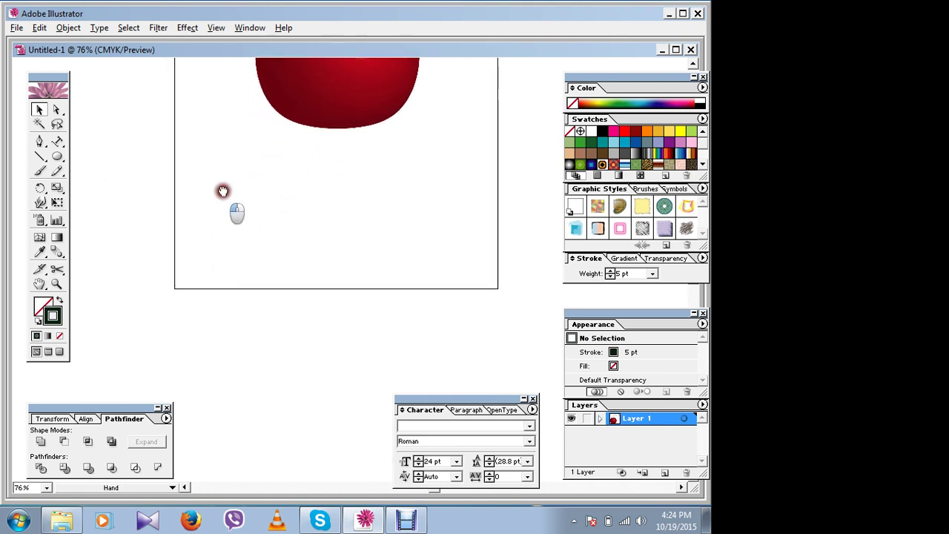
pyautogui.click(40, 141)
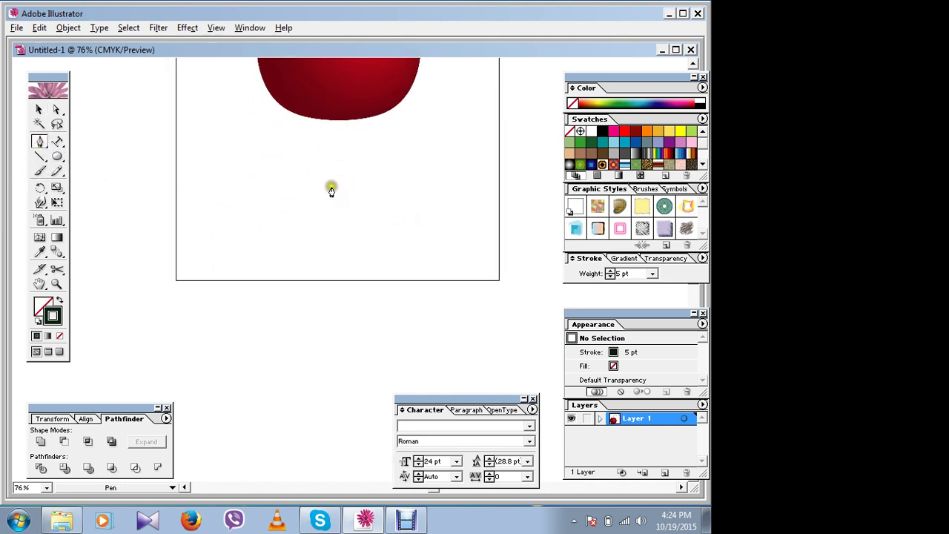
pyautogui.scroll(-2, 328, 195)
pyautogui.click(324, 140)
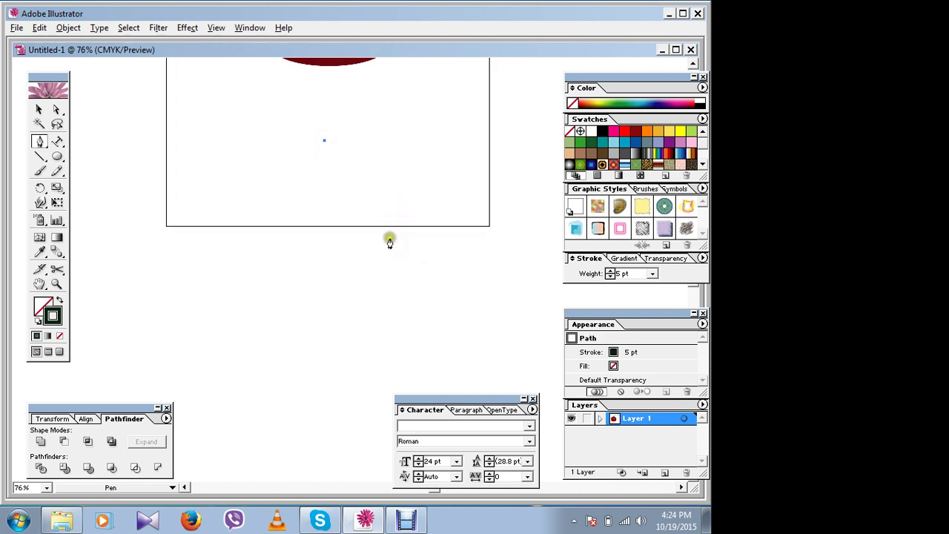
pyautogui.moveTo(390, 235)
pyautogui.mouseDown()
pyautogui.moveTo(362, 319)
pyautogui.moveTo(383, 330)
pyautogui.mouseUp()
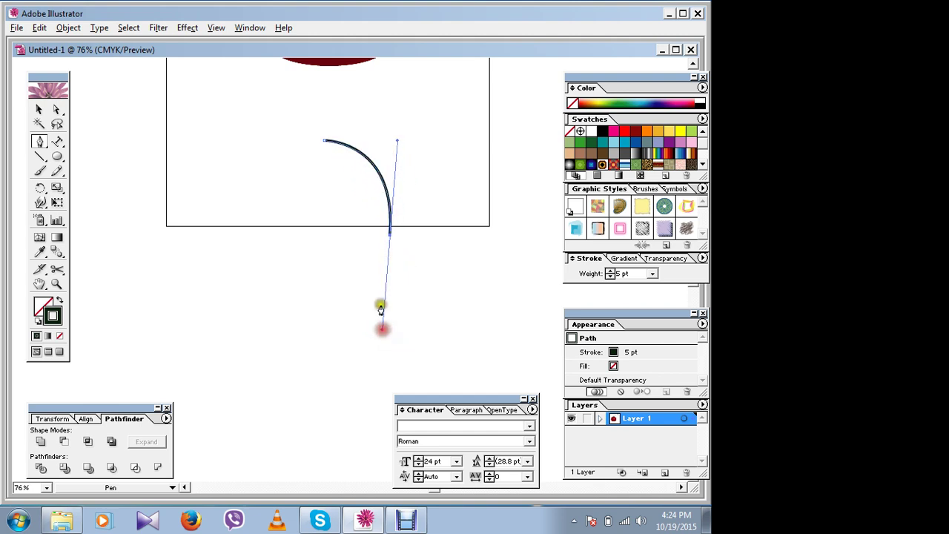
pyautogui.click(390, 238)
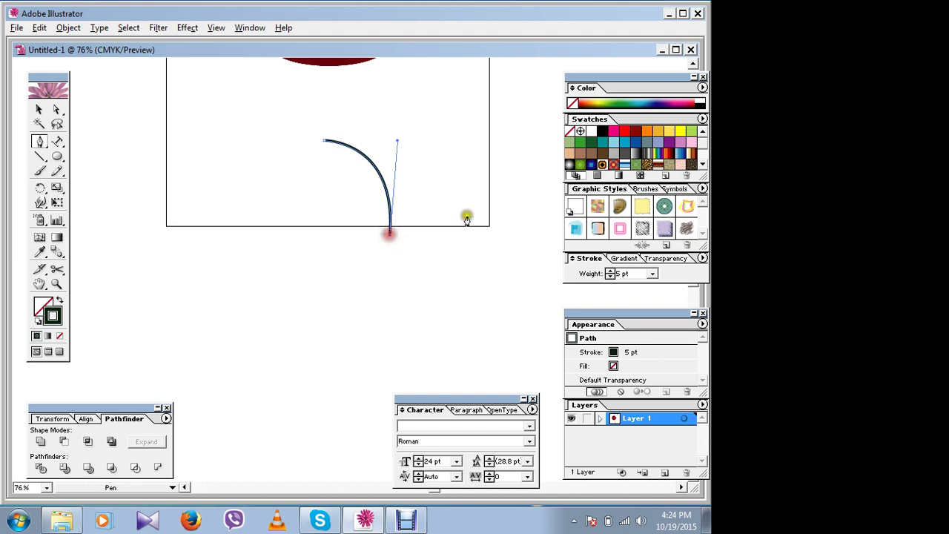
pyautogui.click(652, 275)
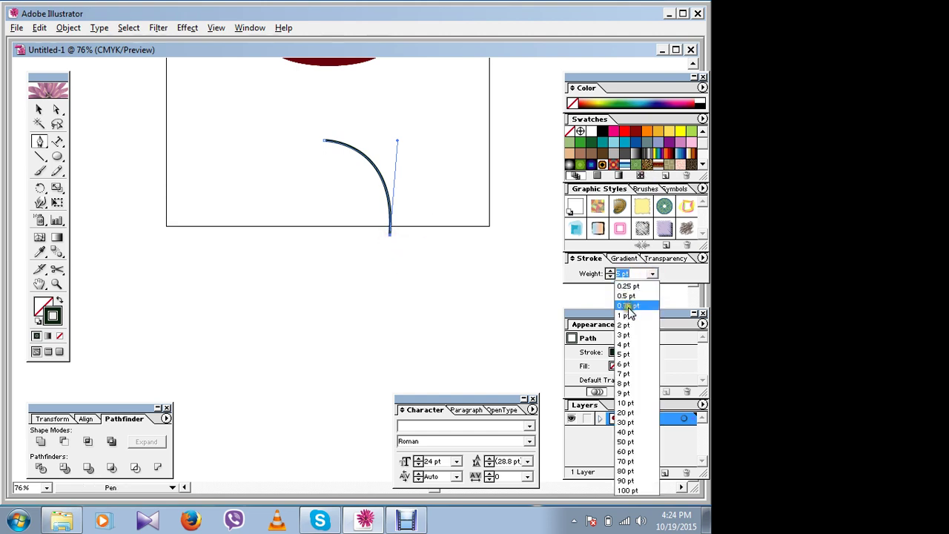
pyautogui.click(628, 316)
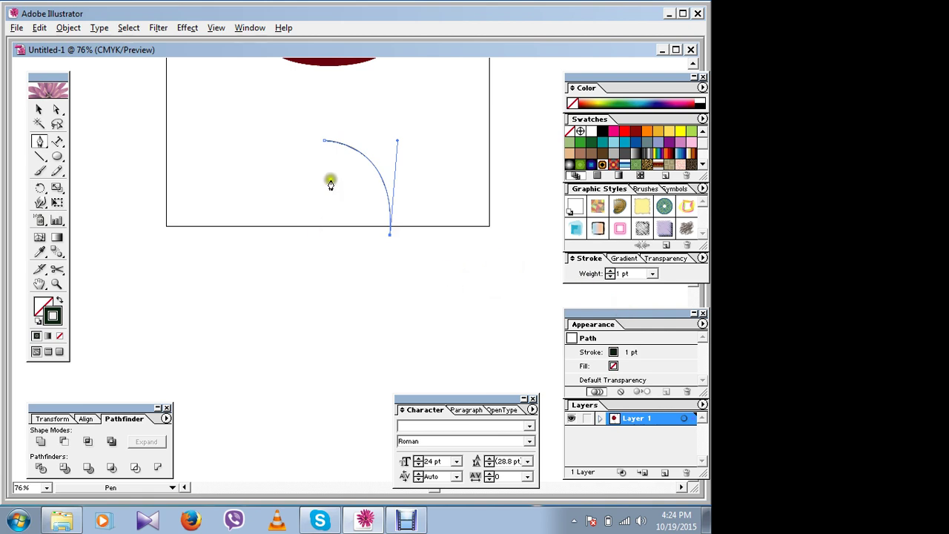
pyautogui.moveTo(324, 141)
pyautogui.mouseDown()
pyautogui.moveTo(331, 57)
pyautogui.moveTo(331, 101)
pyautogui.mouseUp()
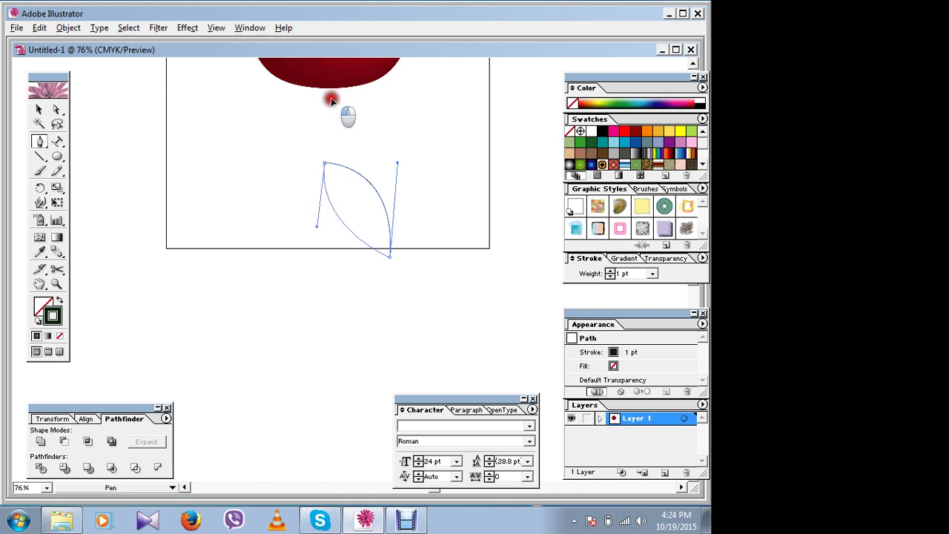
# Move the leaf up-left, give its outline a green stroke, and enlarge it
pyautogui.click(40, 109)
pyautogui.click(187, 149)
pyautogui.moveTo(362, 176); pyautogui.dragTo(280, 141)
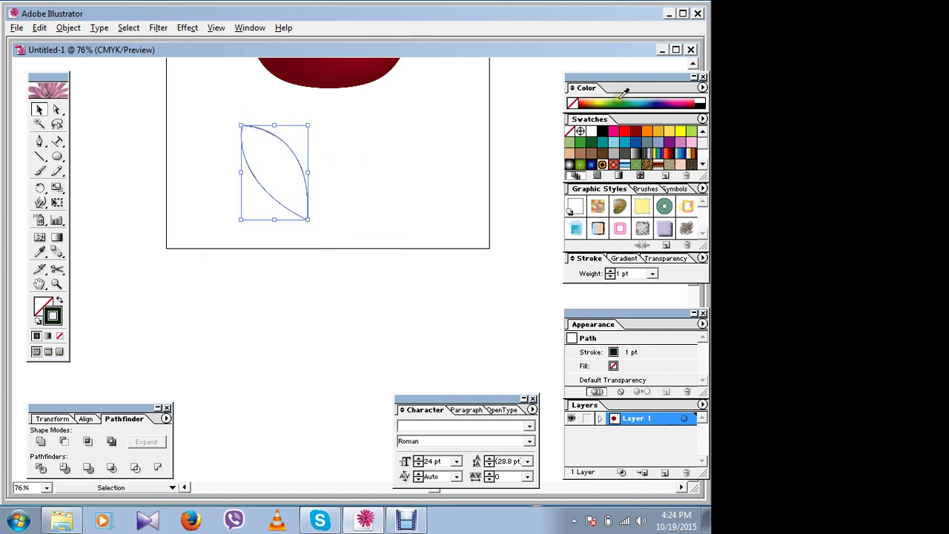
pyautogui.click(618, 98)
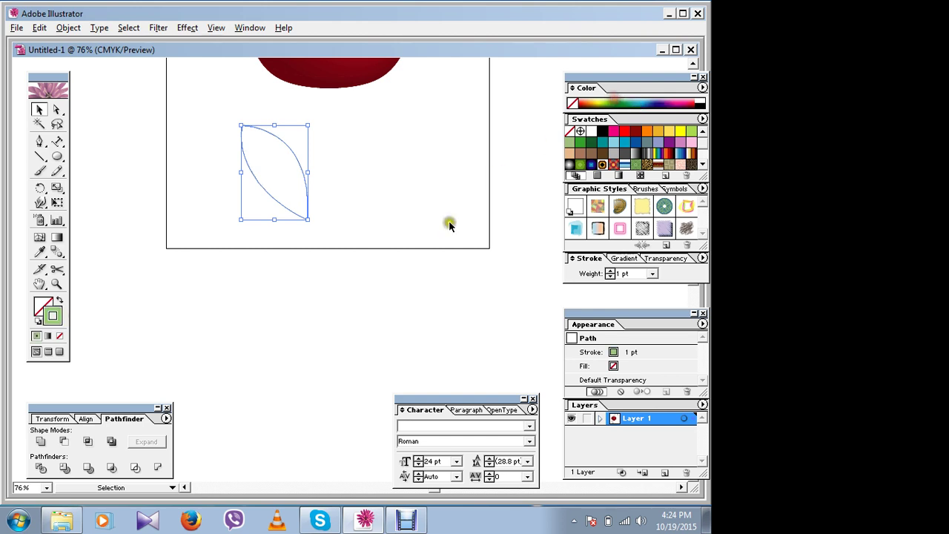
pyautogui.click(218, 170)
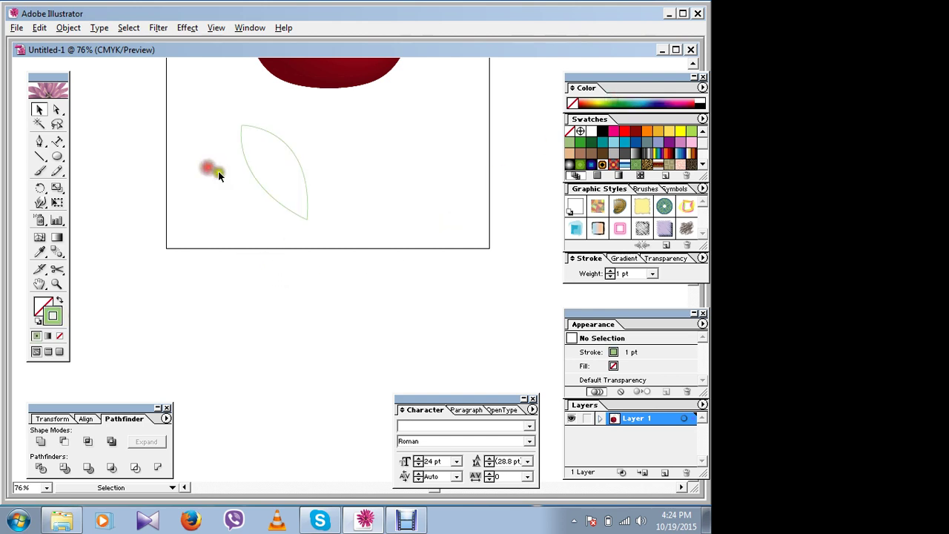
pyautogui.click(272, 136)
pyautogui.moveTo(309, 221); pyautogui.dragTo(383, 291)
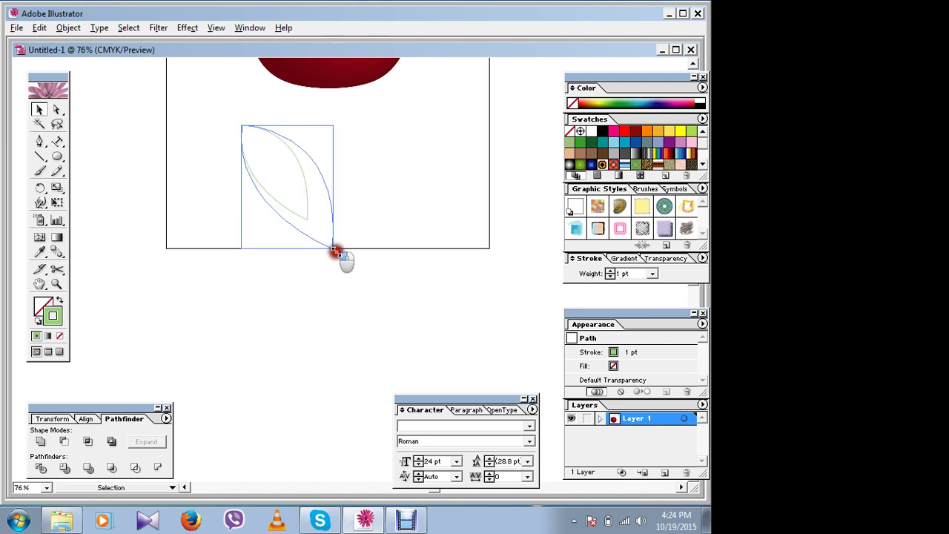
pyautogui.click(445, 206)
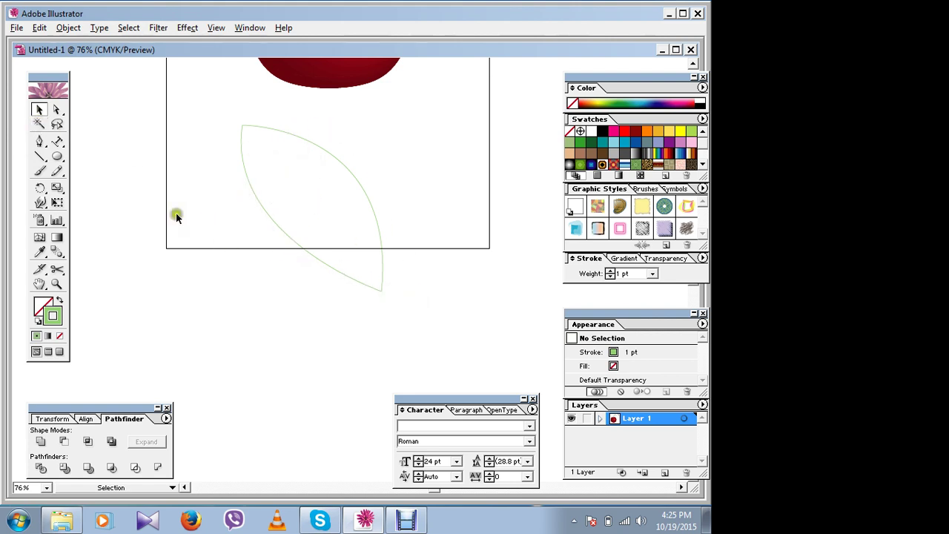
# Draw a central vein from the leaf's top tip to its bottom tip
pyautogui.click(39, 141)
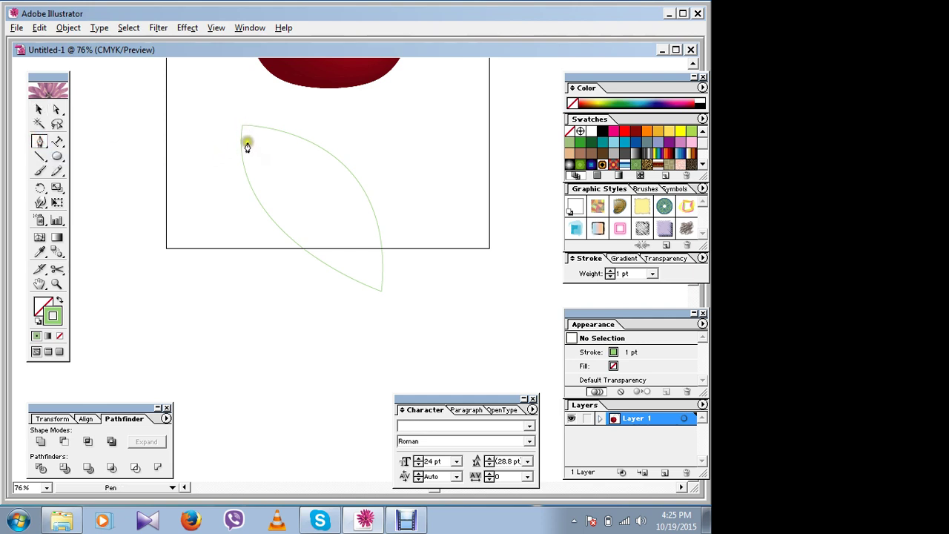
pyautogui.click(242, 130)
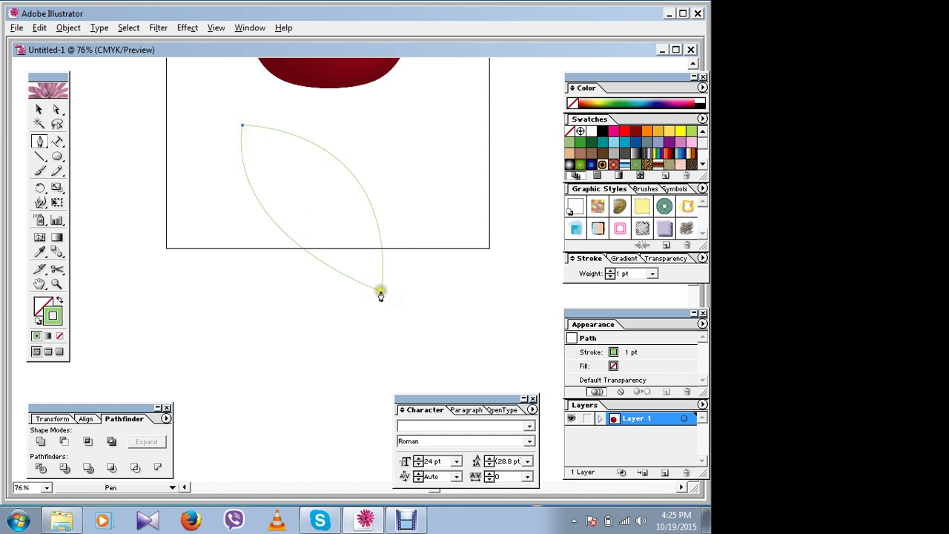
pyautogui.moveTo(380, 291)
pyautogui.mouseDown()
pyautogui.moveTo(394, 357)
pyautogui.moveTo(413, 373)
pyautogui.mouseUp()
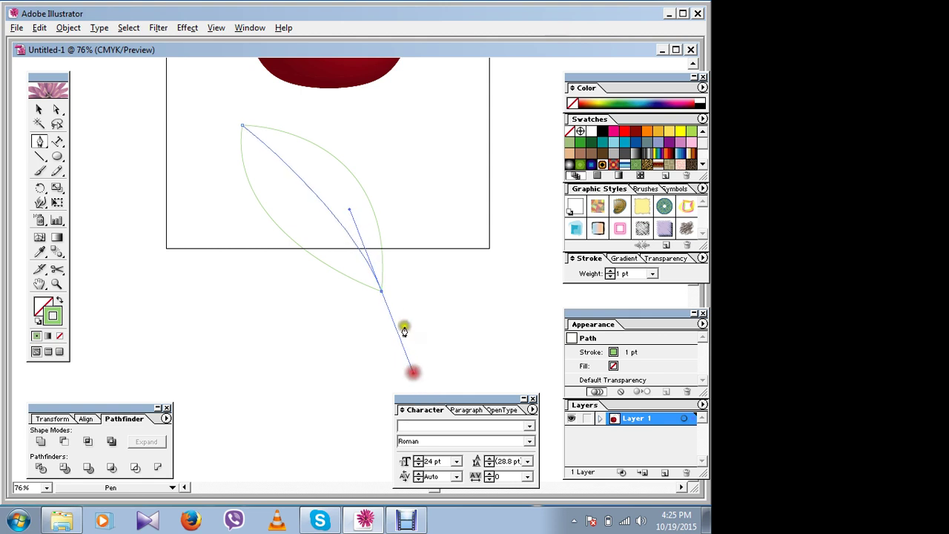
pyautogui.click(380, 291)
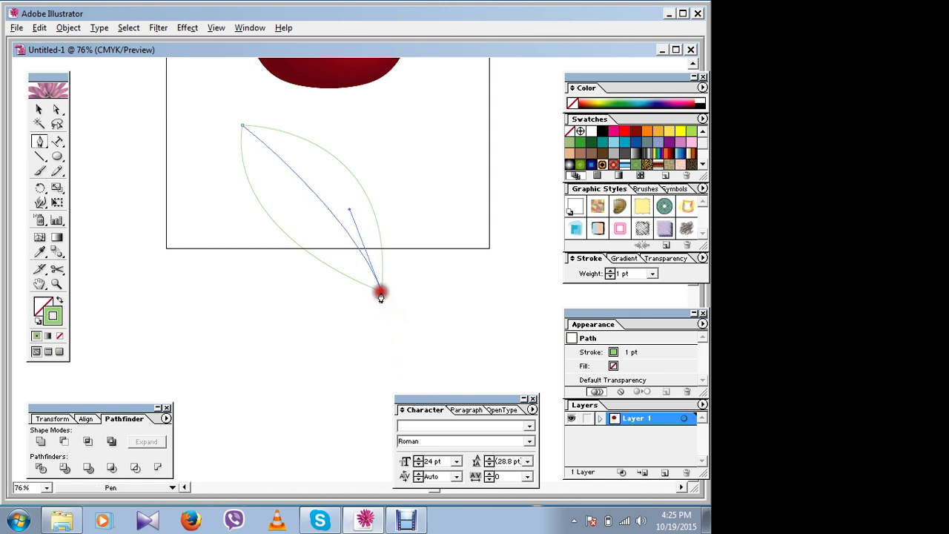
pyautogui.click(43, 109)
pyautogui.click(445, 185)
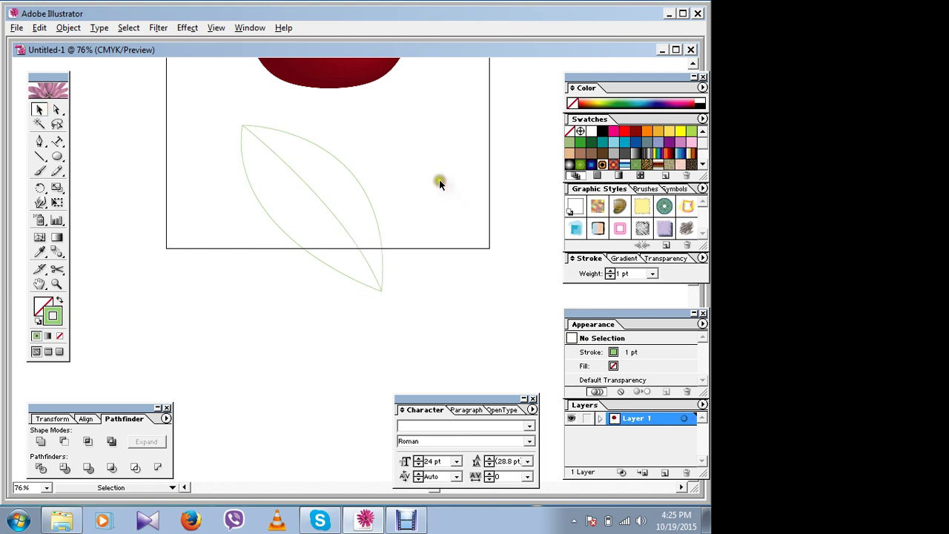
# Draw a short curved side vein across the leaf near its top
pyautogui.click(39, 141)
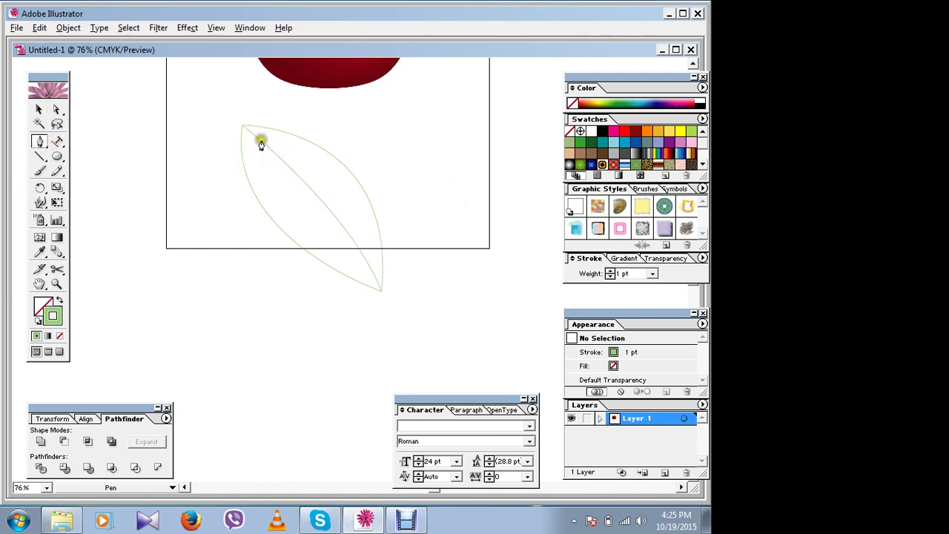
pyautogui.click(259, 141)
pyautogui.moveTo(330, 154); pyautogui.dragTo(377, 181)
pyautogui.click(377, 181)
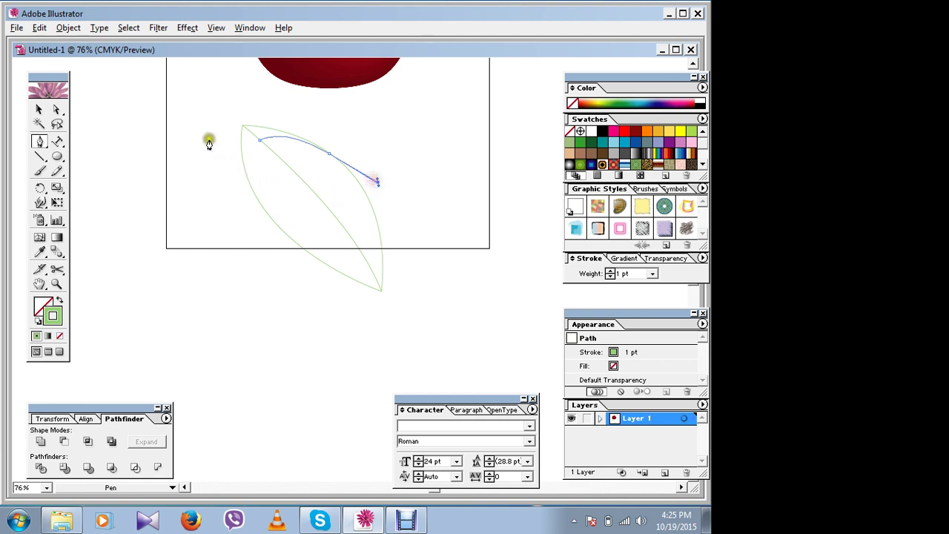
pyautogui.moveTo(259, 131); pyautogui.dragTo(339, 153)
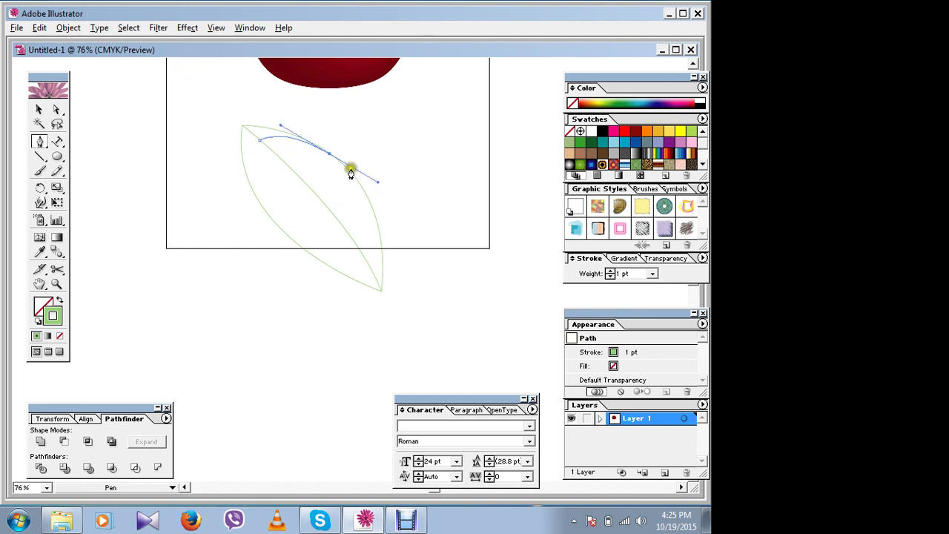
pyautogui.click(328, 153)
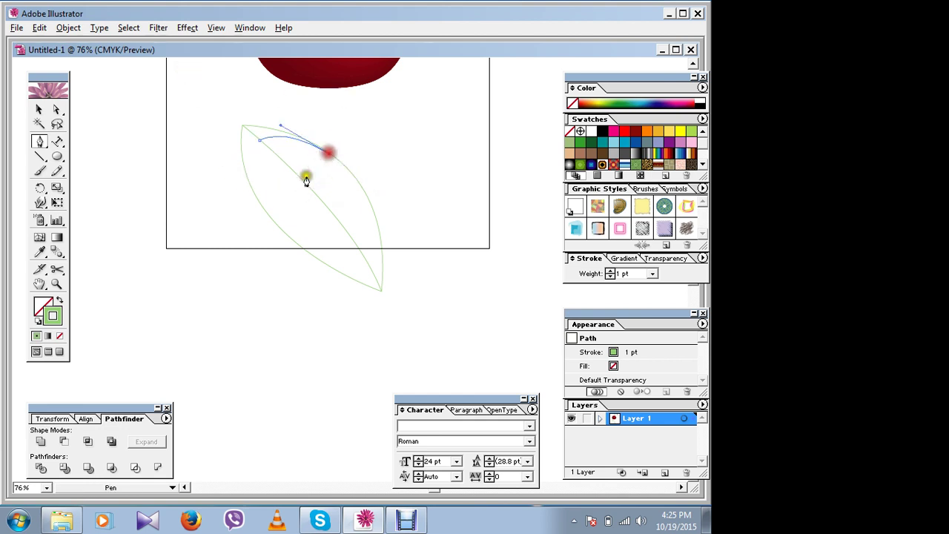
pyautogui.click(38, 109)
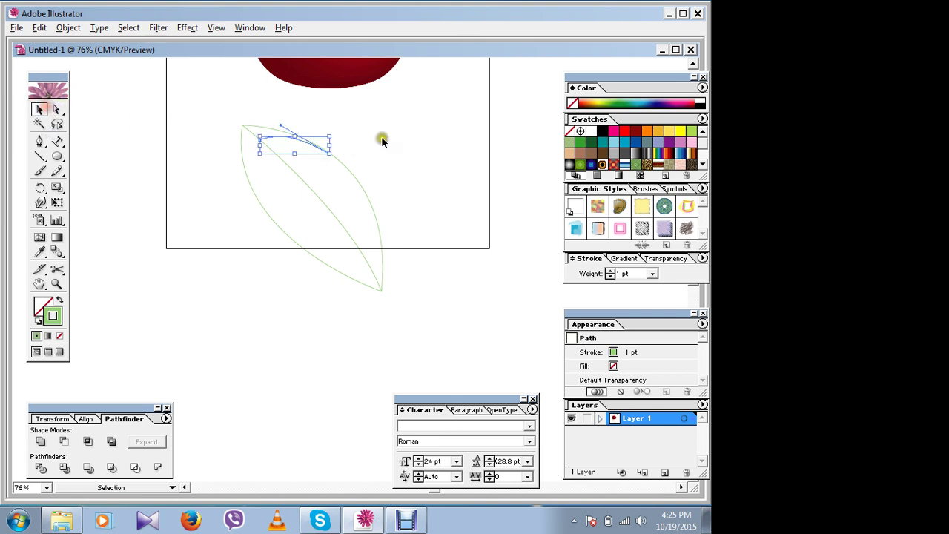
pyautogui.click(413, 135)
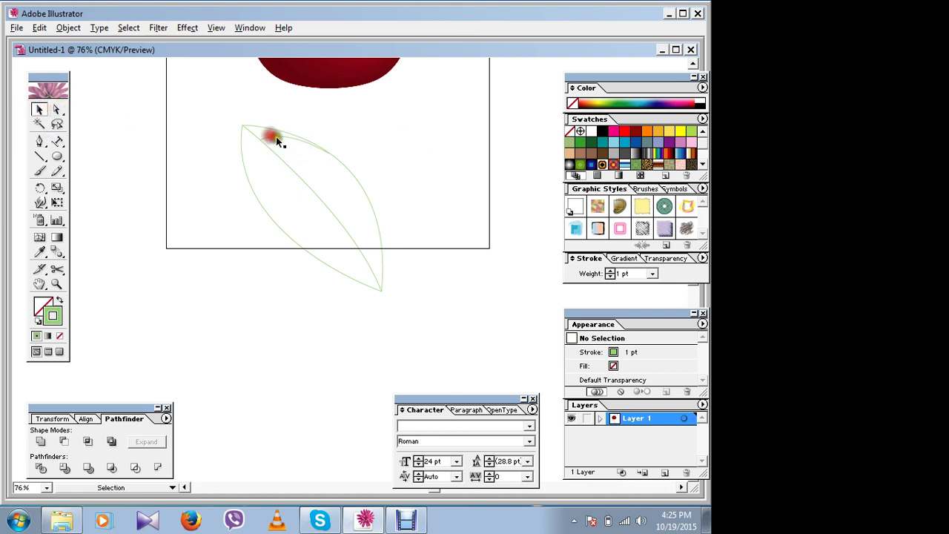
pyautogui.click(279, 136)
# Zoom to 200% and Alt-drag a copy of the side vein lower, nudging it down-right
pyautogui.hotkey('ctrl', '+')
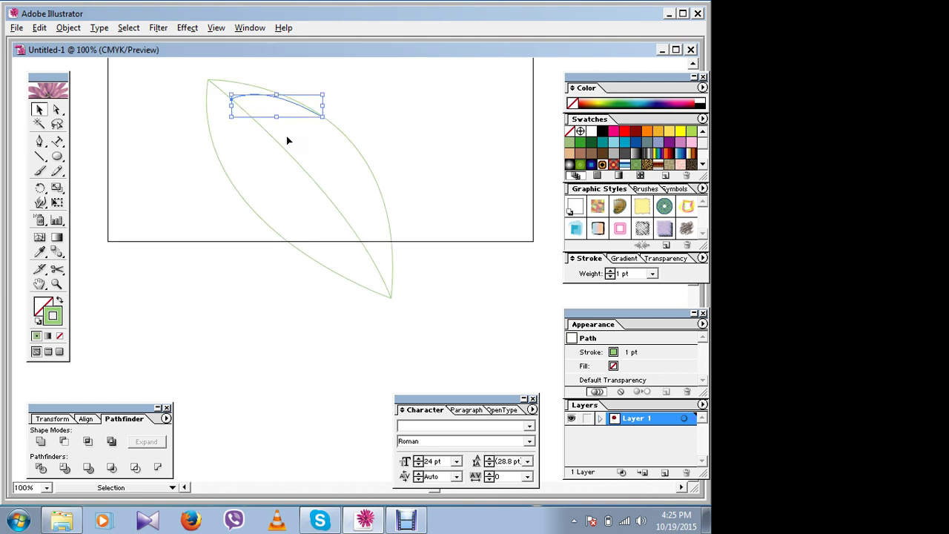
pyautogui.hotkey('ctrl', '+')
pyautogui.moveTo(283, 104)
pyautogui.mouseDown()
pyautogui.moveTo(346, 371)
pyautogui.moveTo(358, 356)
pyautogui.mouseUp()
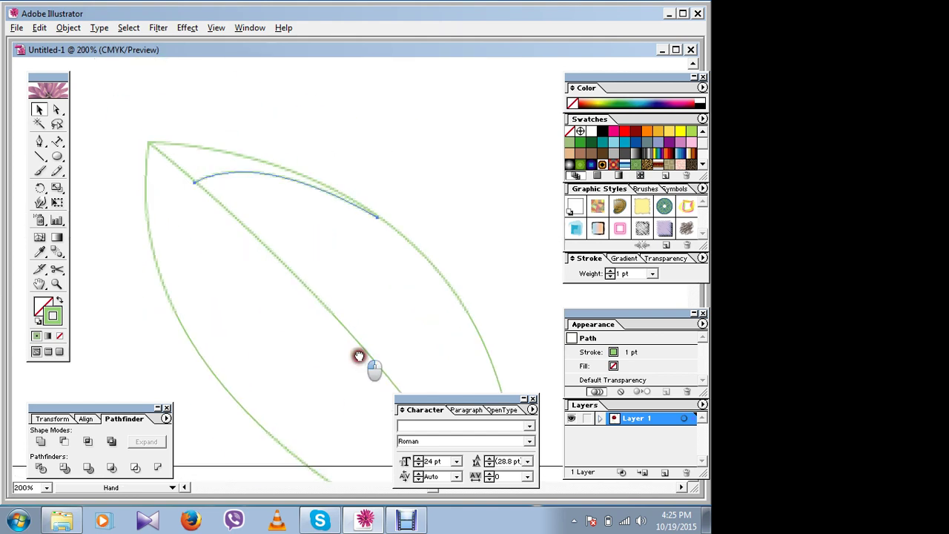
pyautogui.click(448, 159)
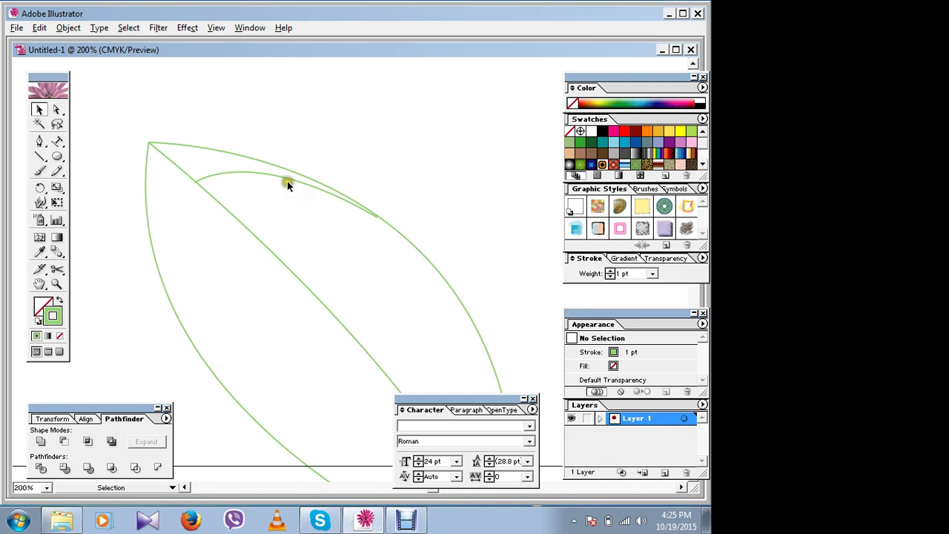
pyautogui.click(287, 176)
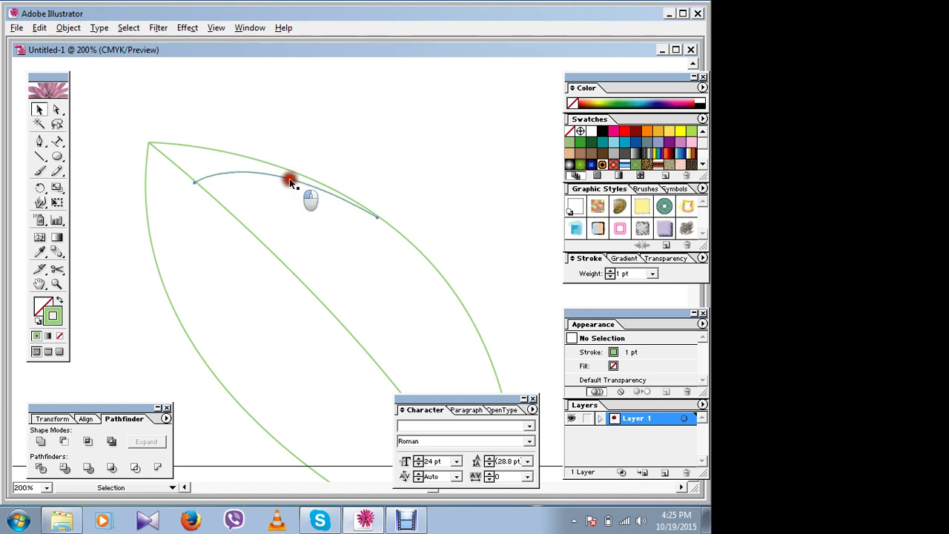
pyautogui.click(420, 178)
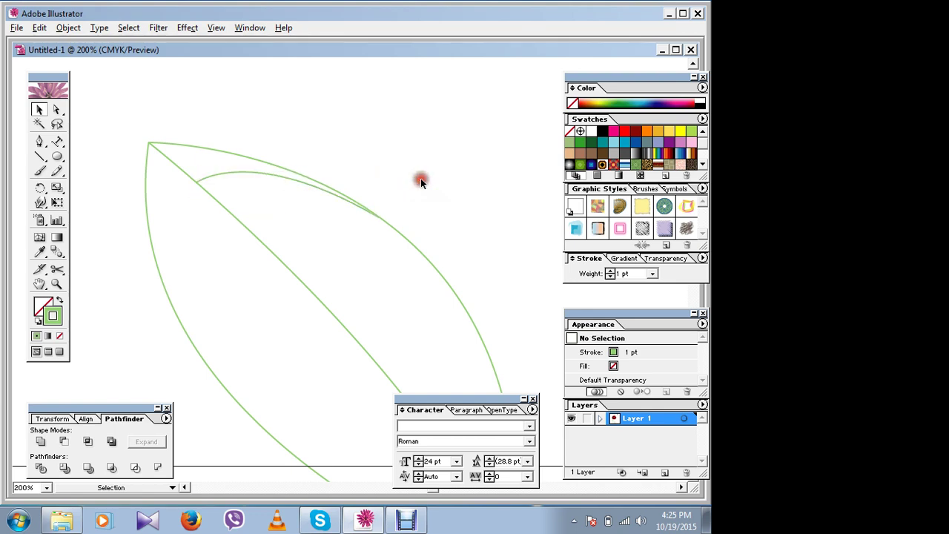
pyautogui.click(236, 173)
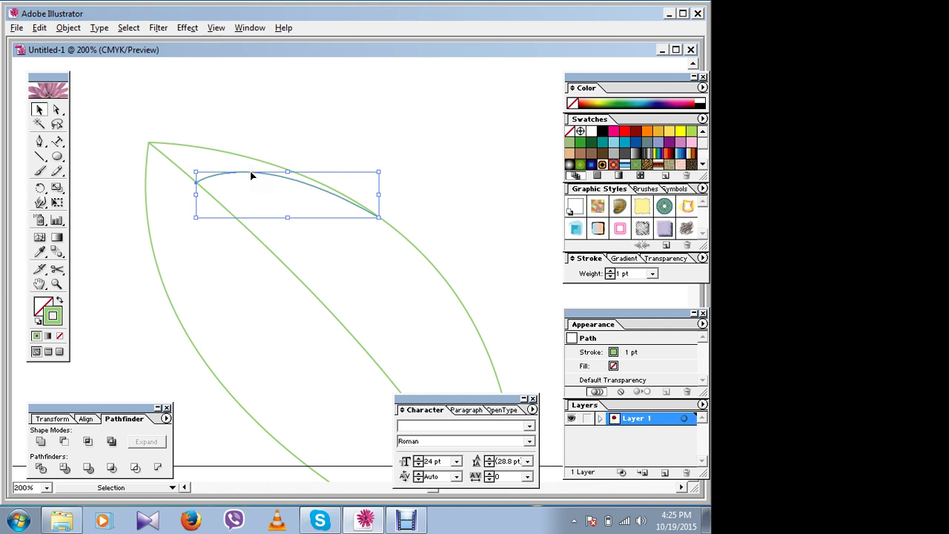
pyautogui.moveTo(251, 176); pyautogui.dragTo(294, 213)
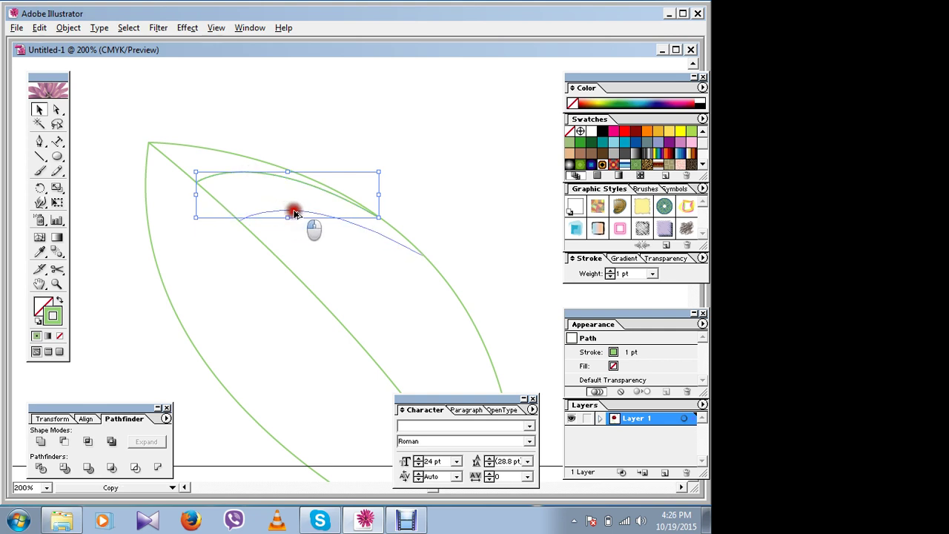
pyautogui.moveTo(294, 214); pyautogui.dragTo(294, 215)
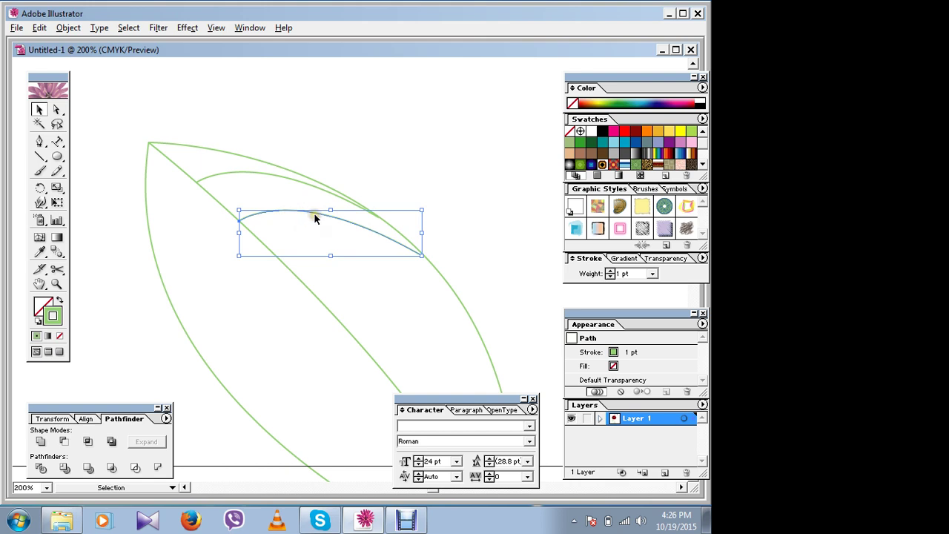
pyautogui.press('Down')
pyautogui.press('Down')
pyautogui.press('Down')
pyautogui.press('Down')
pyautogui.press('Down')
pyautogui.press('Down')
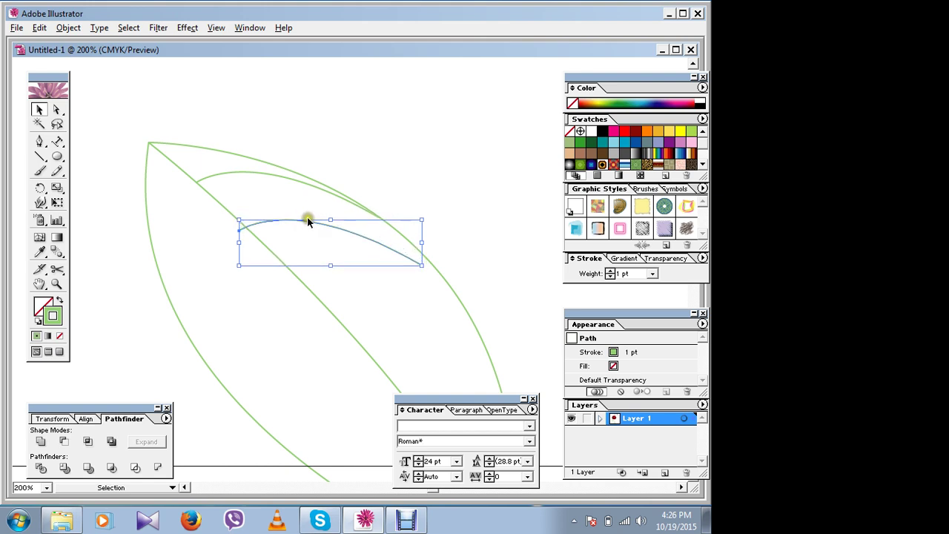
pyautogui.press('Right')
pyautogui.press('Right')
pyautogui.press('Right')
pyautogui.press('Right')
pyautogui.press('Right')
pyautogui.press('Right')
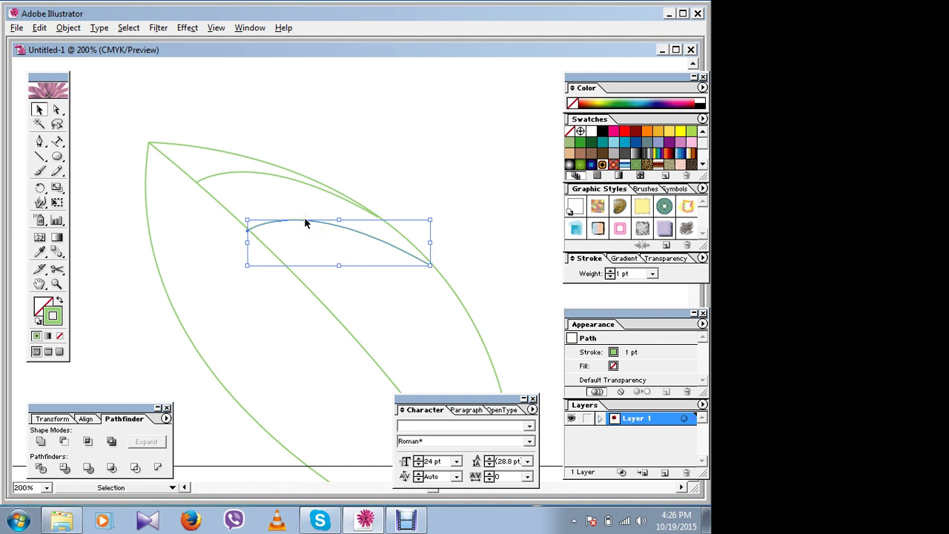
pyautogui.press('Right')
pyautogui.press('Right')
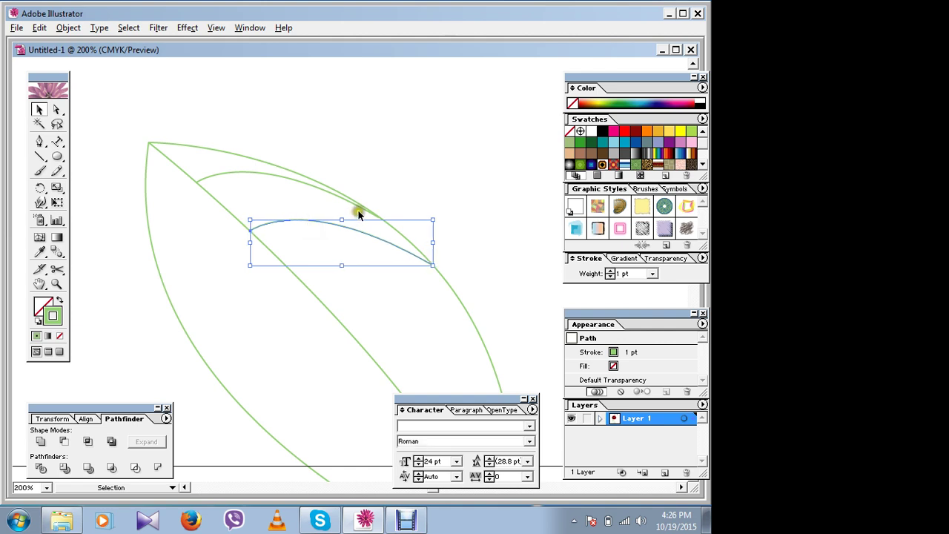
pyautogui.click(419, 170)
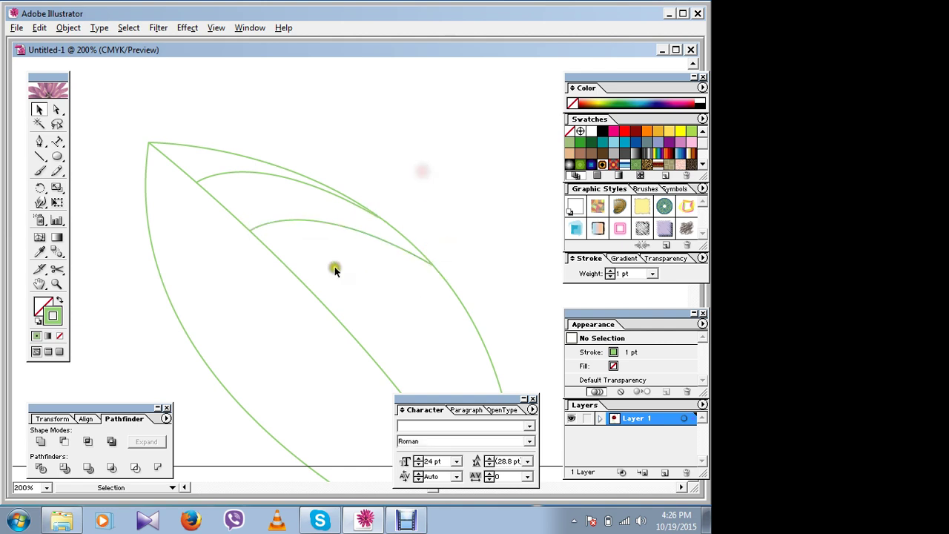
# Duplicate the second vein further down and shrink it to meet the leaf edge
pyautogui.click(314, 223)
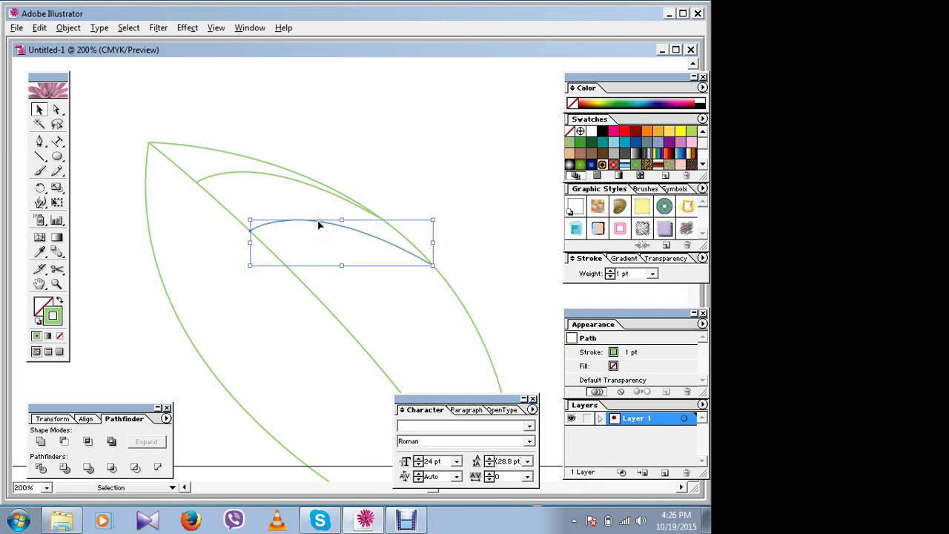
pyautogui.moveTo(318, 222); pyautogui.dragTo(381, 285)
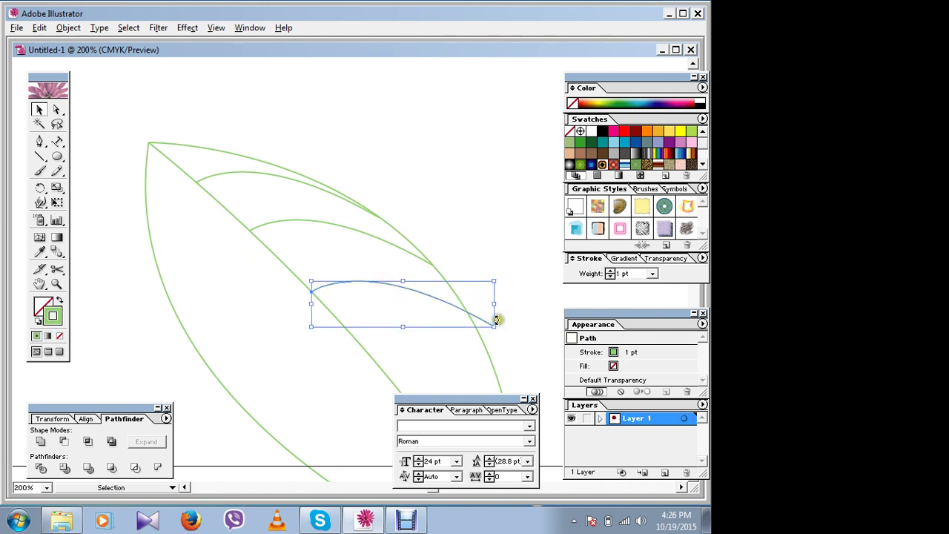
pyautogui.moveTo(496, 327); pyautogui.dragTo(475, 325)
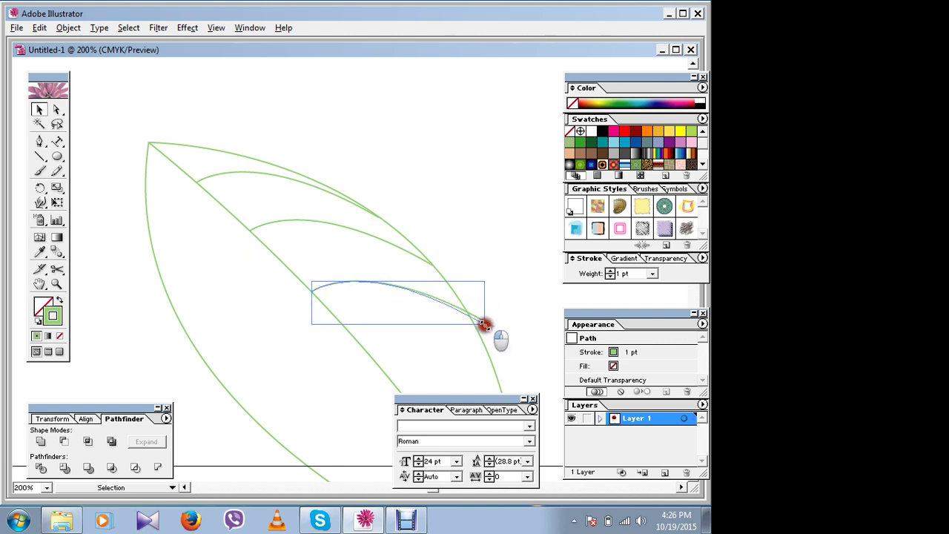
pyautogui.click(514, 294)
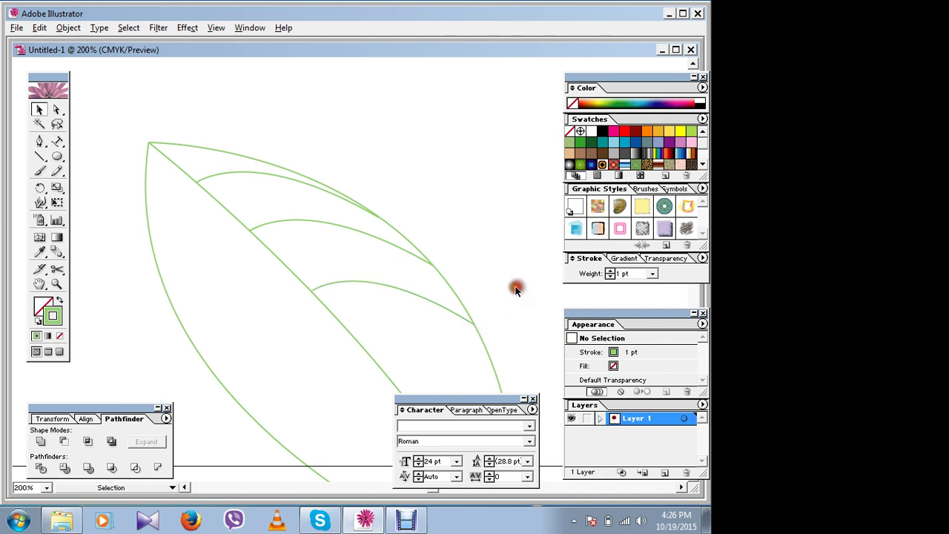
# Alt-drag a copy of the lowest vein down and shrink it to fit the leaf
pyautogui.moveTo(418, 341); pyautogui.dragTo(344, 229)
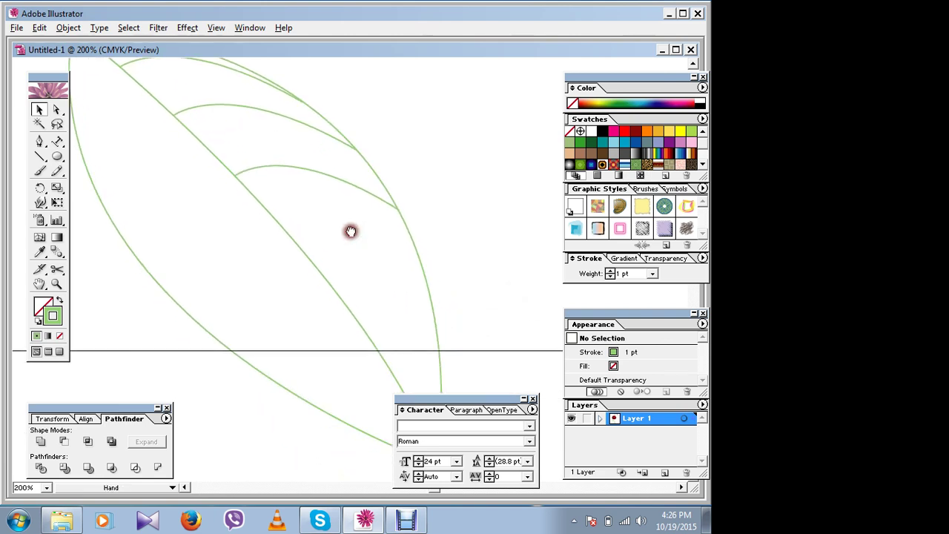
pyautogui.click(308, 173)
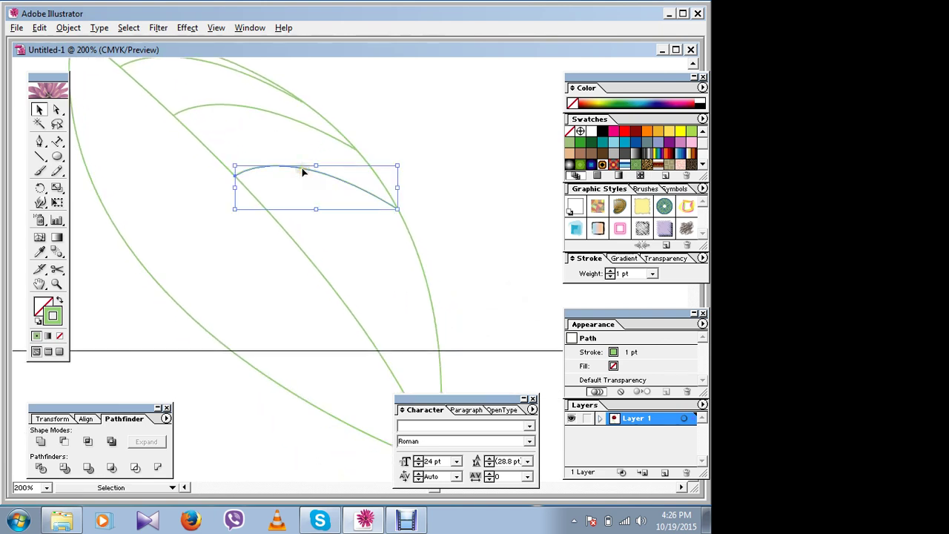
pyautogui.moveTo(303, 173); pyautogui.dragTo(367, 242)
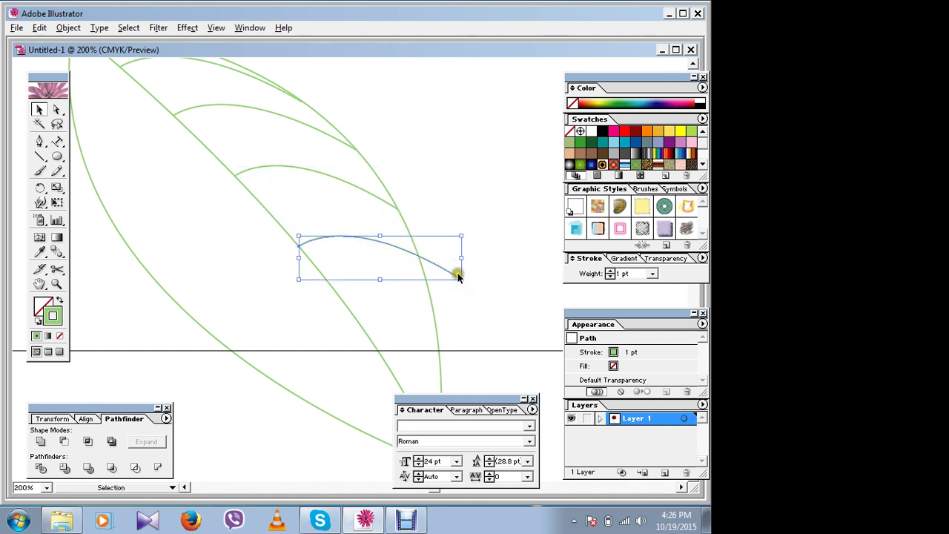
pyautogui.moveTo(461, 278); pyautogui.dragTo(426, 288)
pyautogui.click(507, 226)
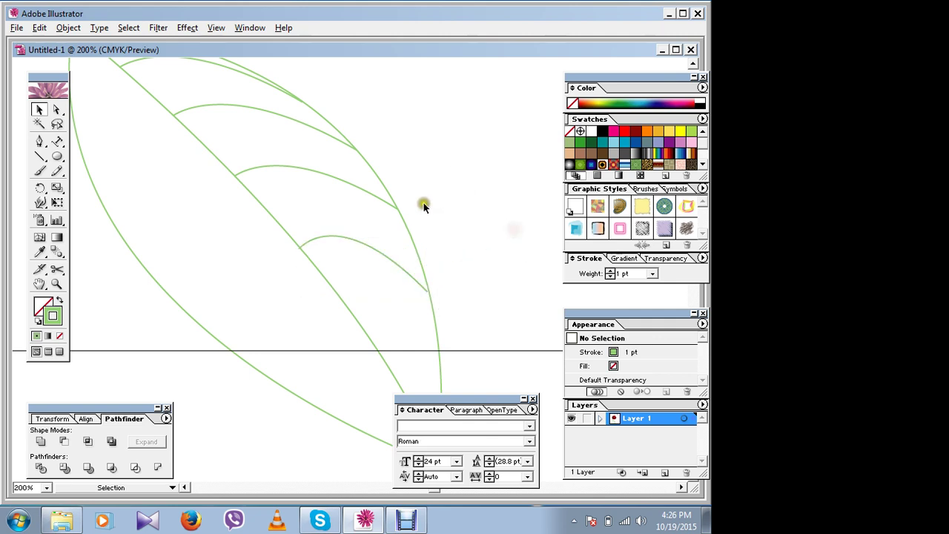
# Add another vein copy lower down, flattened and narrowed to meet the leaf edge
pyautogui.click(358, 248)
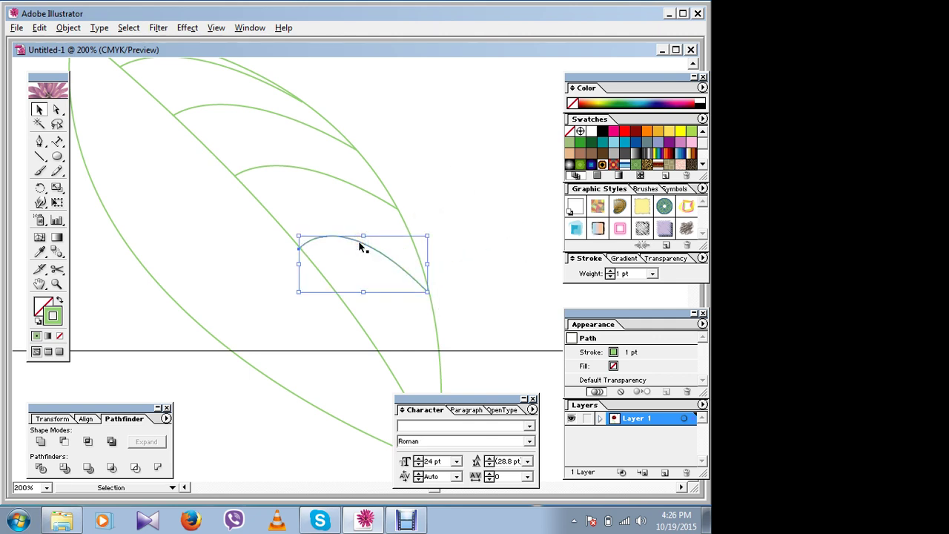
pyautogui.moveTo(359, 242)
pyautogui.mouseDown()
pyautogui.moveTo(427, 320)
pyautogui.moveTo(414, 308)
pyautogui.mouseUp()
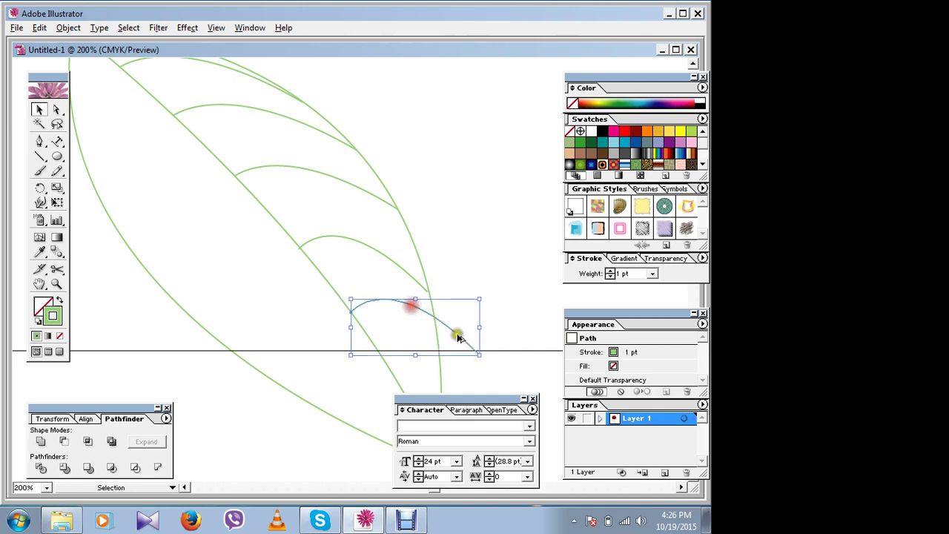
pyautogui.moveTo(416, 354); pyautogui.dragTo(415, 345)
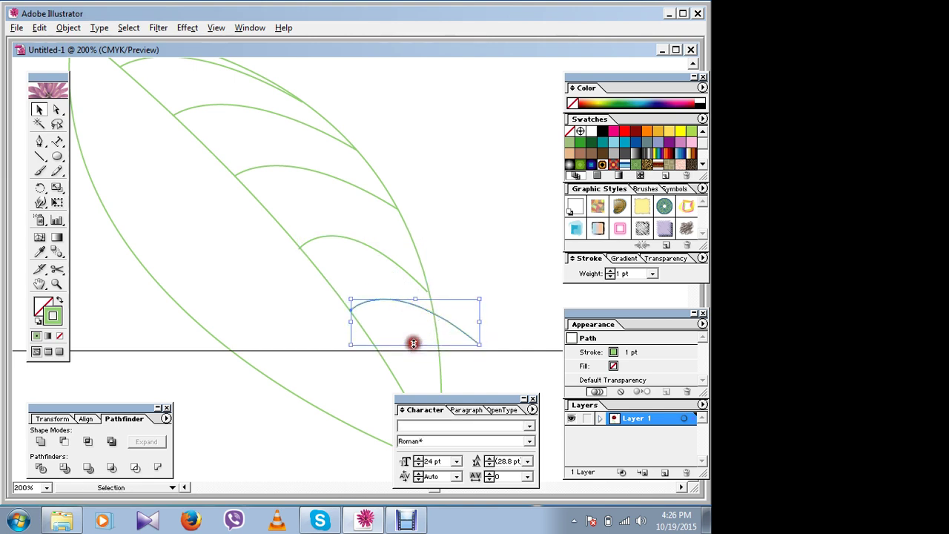
pyautogui.moveTo(479, 345); pyautogui.dragTo(438, 340)
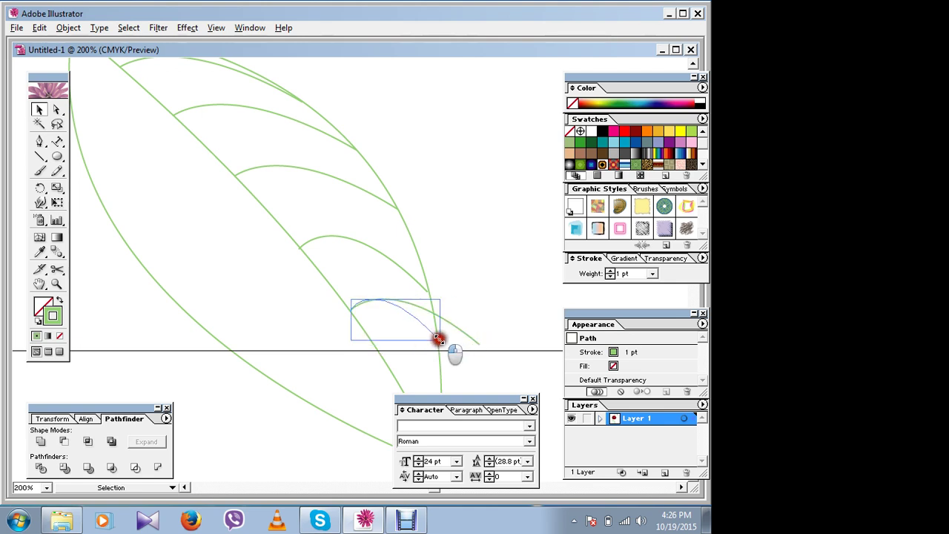
pyautogui.click(486, 304)
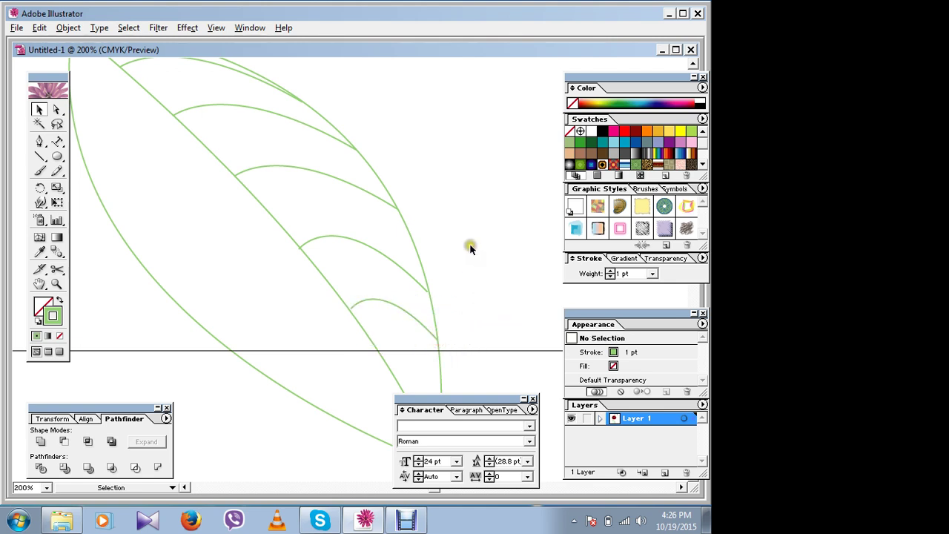
pyautogui.click(378, 302)
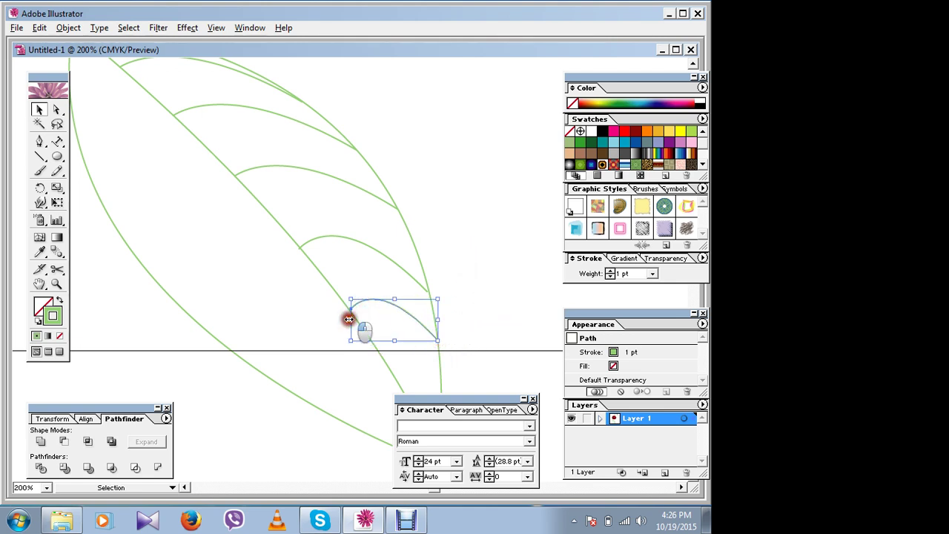
pyautogui.moveTo(348, 319); pyautogui.dragTo(354, 193)
pyautogui.click(502, 210)
# Add the smallest vein copy near the leaf base, resized narrower and taller
pyautogui.press('space')
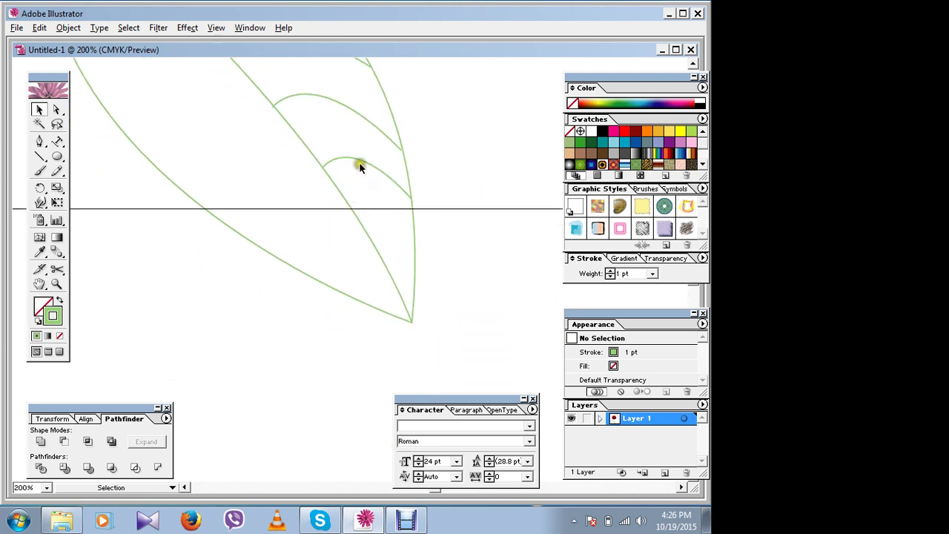
pyautogui.click(360, 163)
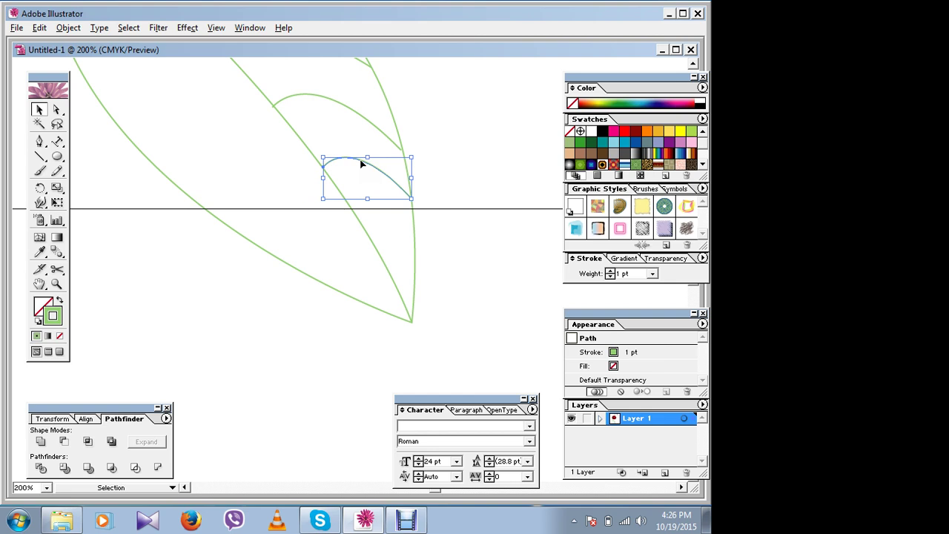
pyautogui.moveTo(361, 163); pyautogui.dragTo(408, 230)
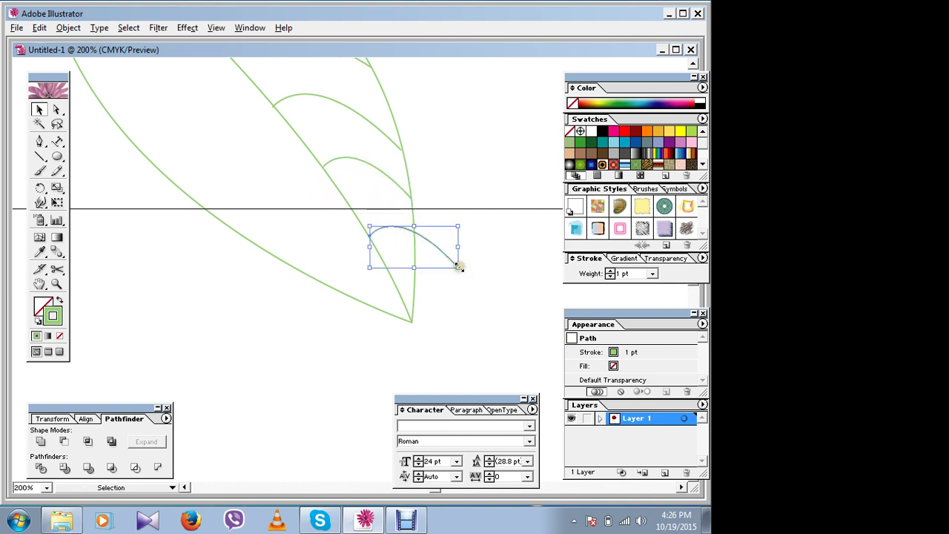
pyautogui.moveTo(458, 267); pyautogui.dragTo(413, 278)
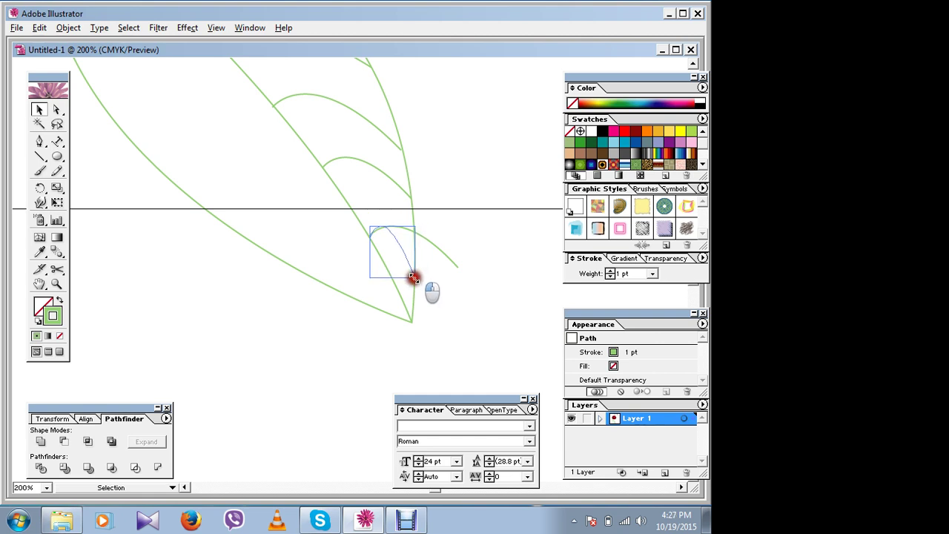
pyautogui.moveTo(413, 278); pyautogui.dragTo(417, 279)
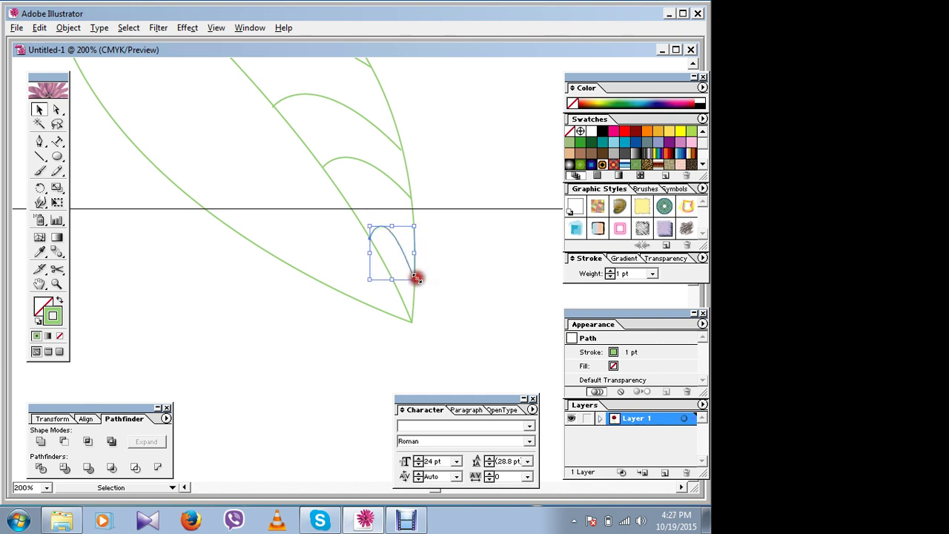
pyautogui.click(463, 285)
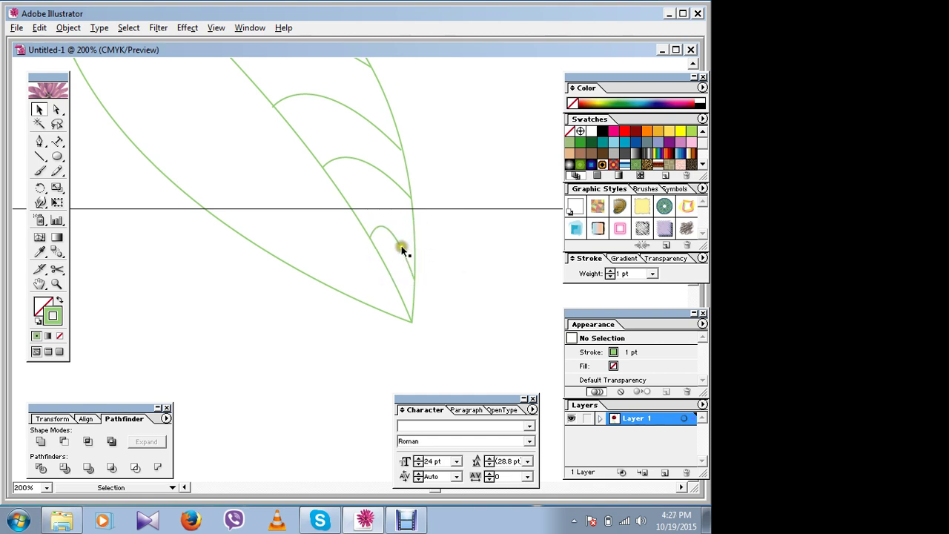
pyautogui.moveTo(314, 117)
pyautogui.mouseDown()
pyautogui.moveTo(394, 269)
pyautogui.moveTo(384, 250)
pyautogui.mouseUp()
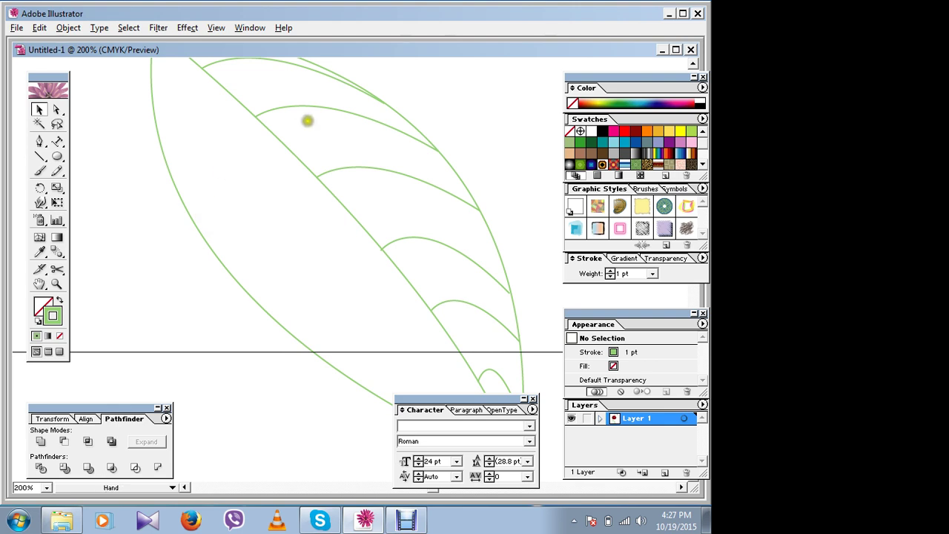
# Draw a curved Pen vein from the central rib near the top to the leaf's left edge
pyautogui.moveTo(308, 121); pyautogui.dragTo(325, 204)
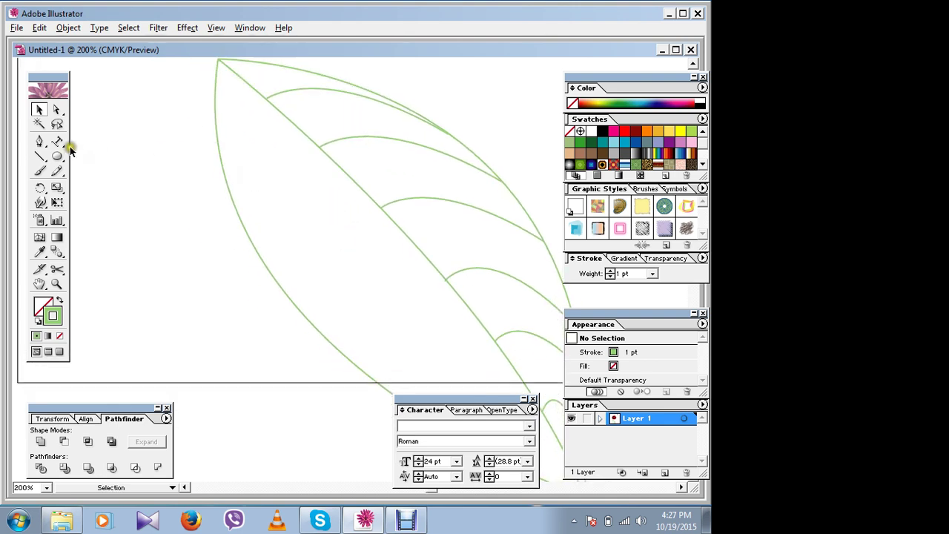
pyautogui.click(37, 141)
pyautogui.click(242, 79)
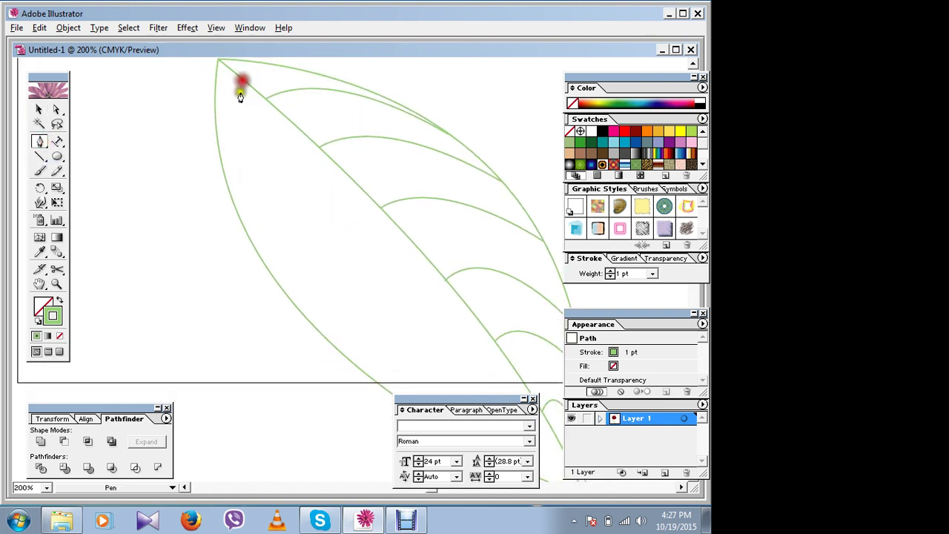
pyautogui.moveTo(230, 199); pyautogui.dragTo(239, 256)
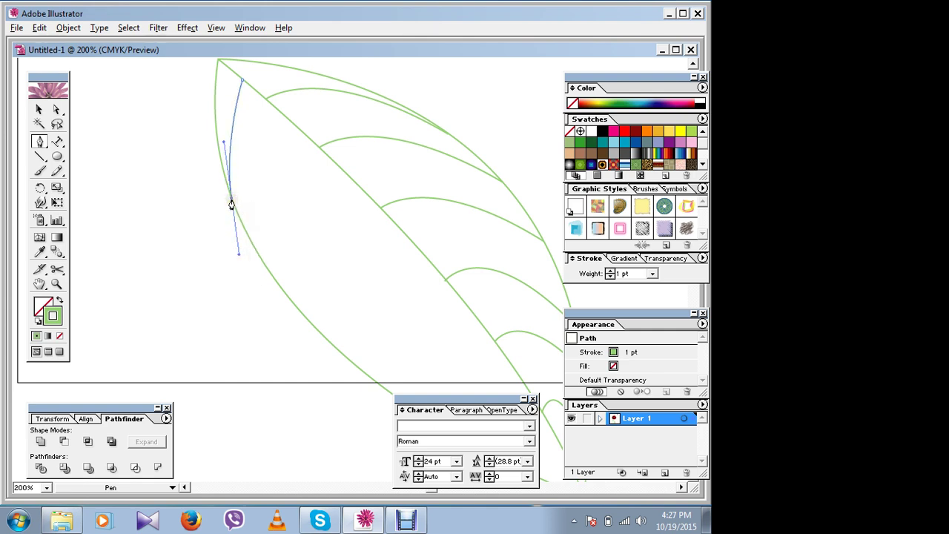
pyautogui.click(230, 205)
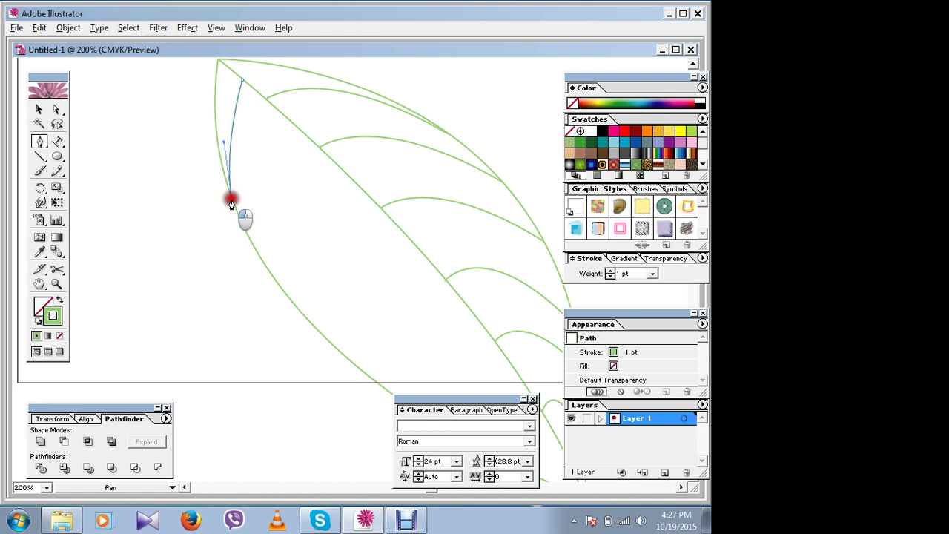
pyautogui.click(39, 109)
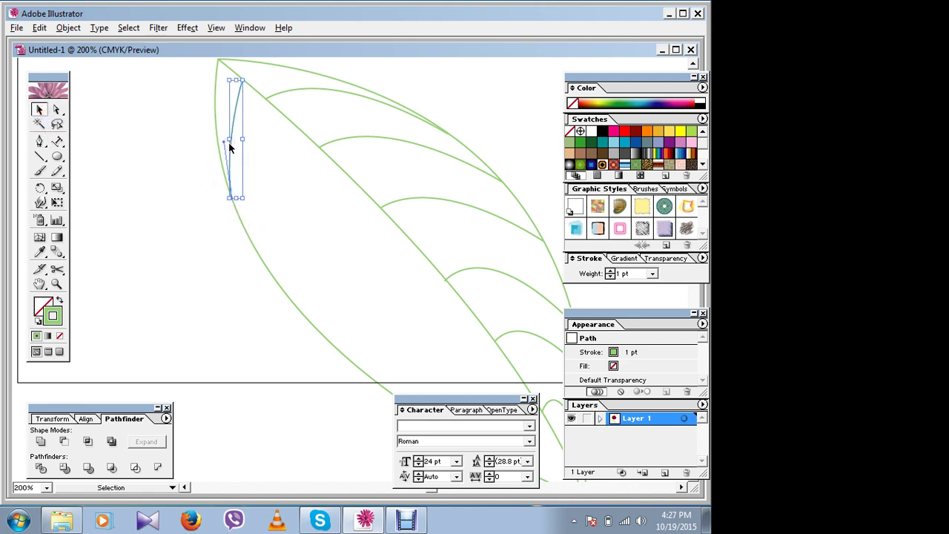
pyautogui.moveTo(267, 204); pyautogui.dragTo(265, 203)
# Alt-drag a copy of the vein beside the original and enlarge it upward and right
pyautogui.click(245, 164)
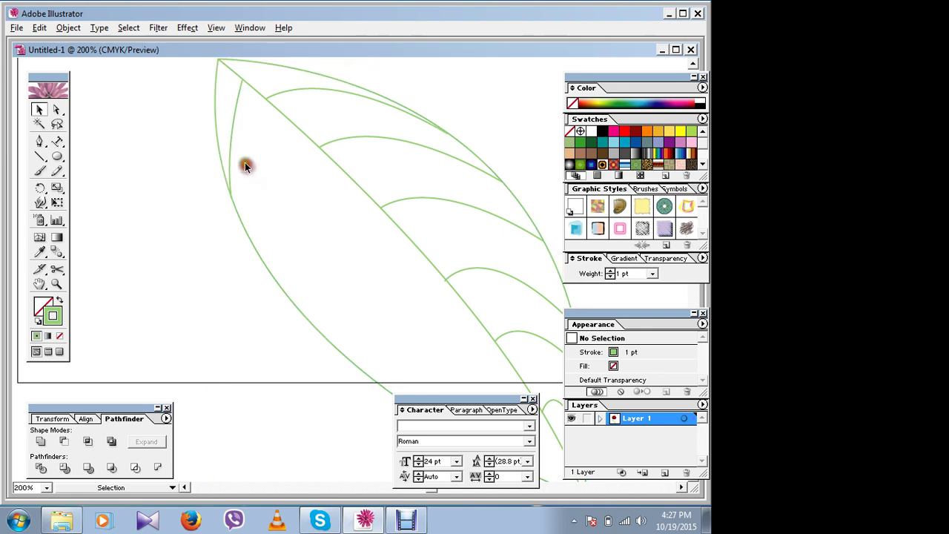
pyautogui.moveTo(232, 144); pyautogui.dragTo(264, 196)
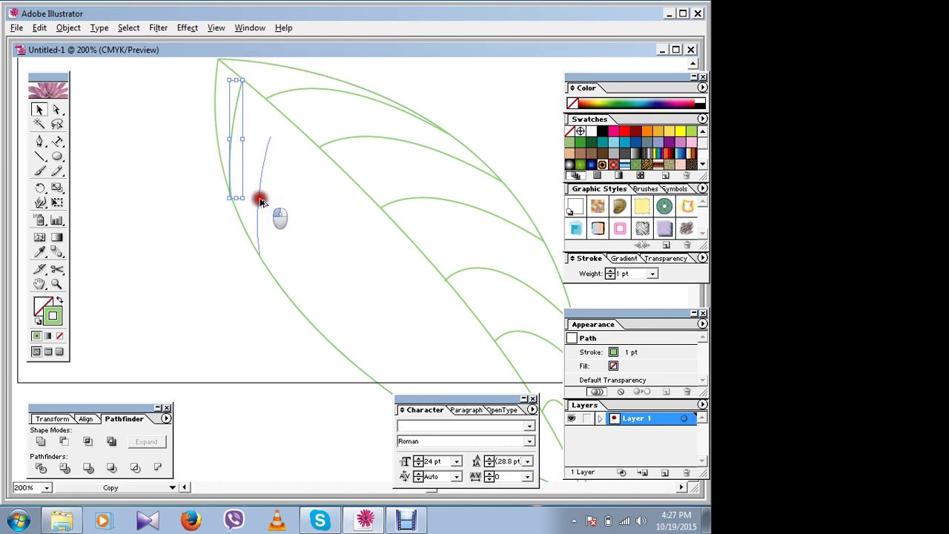
pyautogui.moveTo(264, 195); pyautogui.dragTo(261, 201)
pyautogui.moveTo(269, 134); pyautogui.dragTo(282, 111)
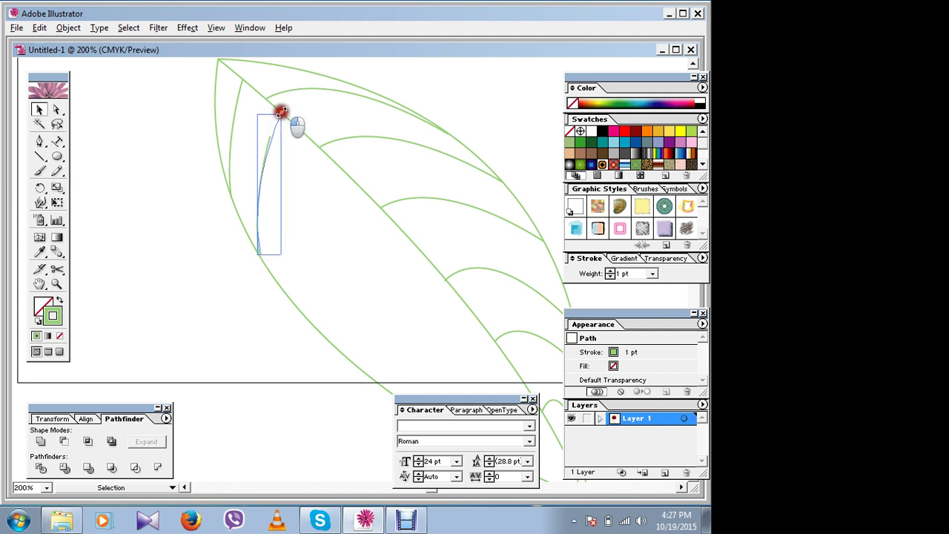
pyautogui.click(238, 239)
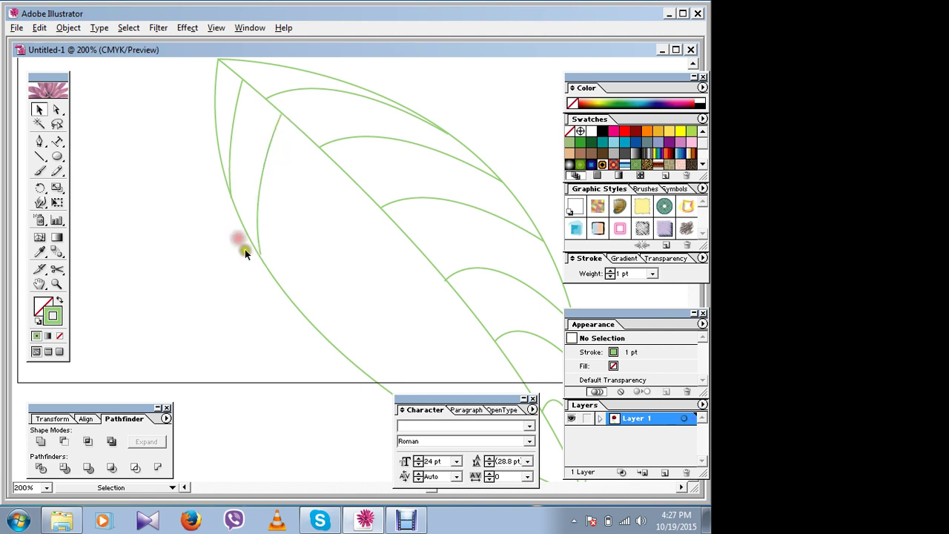
# Adjust the inner vein's lower end so it sits on the leaf edge
pyautogui.moveTo(259, 250); pyautogui.dragTo(255, 257)
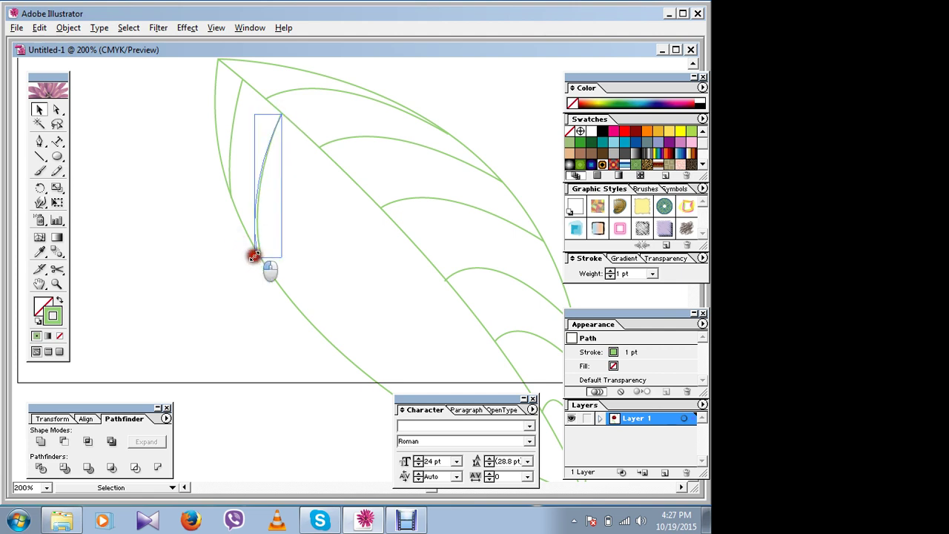
pyautogui.click(237, 276)
pyautogui.click(257, 257)
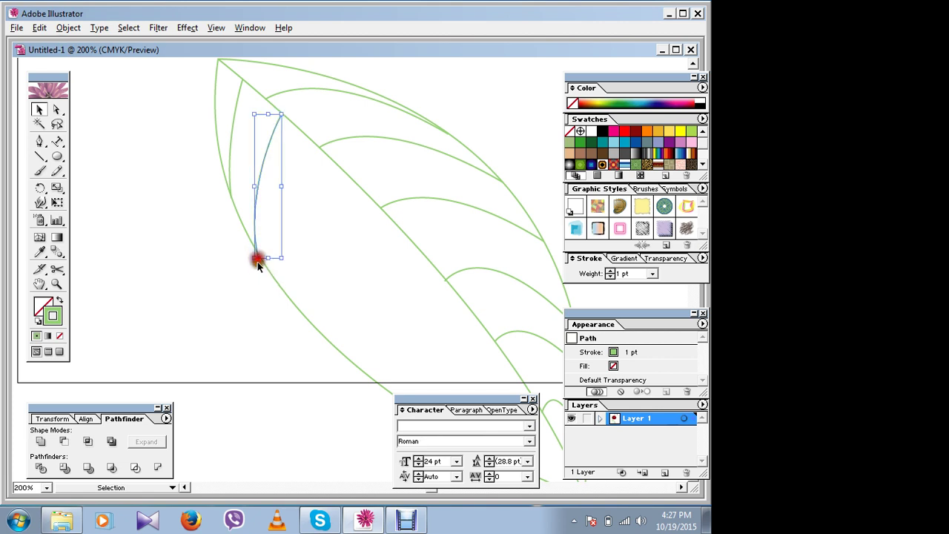
pyautogui.moveTo(255, 255); pyautogui.dragTo(257, 255)
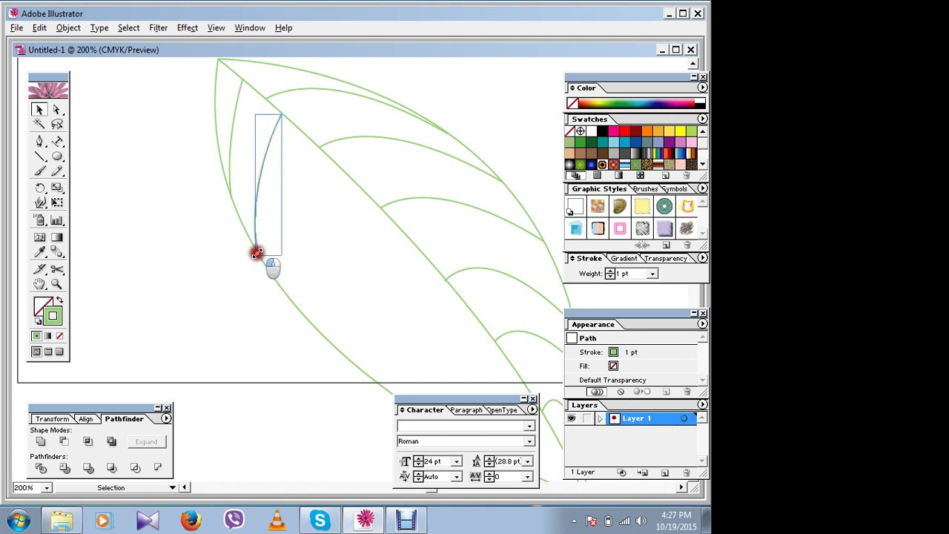
pyautogui.click(247, 272)
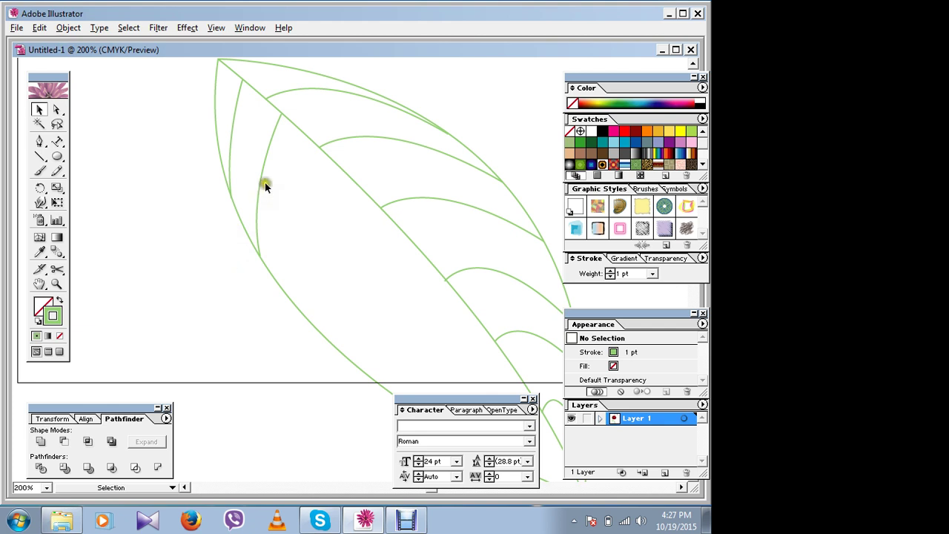
# Nudge and stretch the leftmost vein so its top meets the central rib
pyautogui.moveTo(311, 193); pyautogui.dragTo(233, 158)
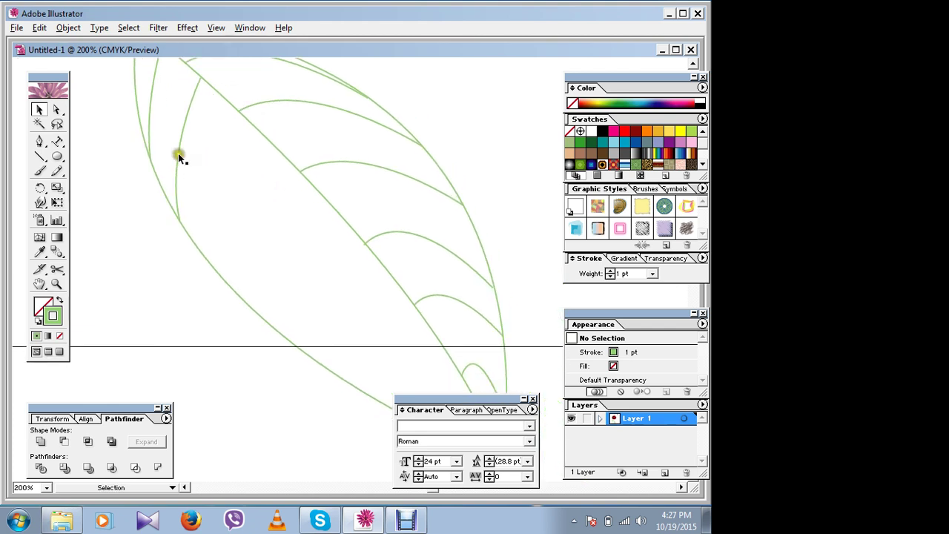
pyautogui.click(178, 154)
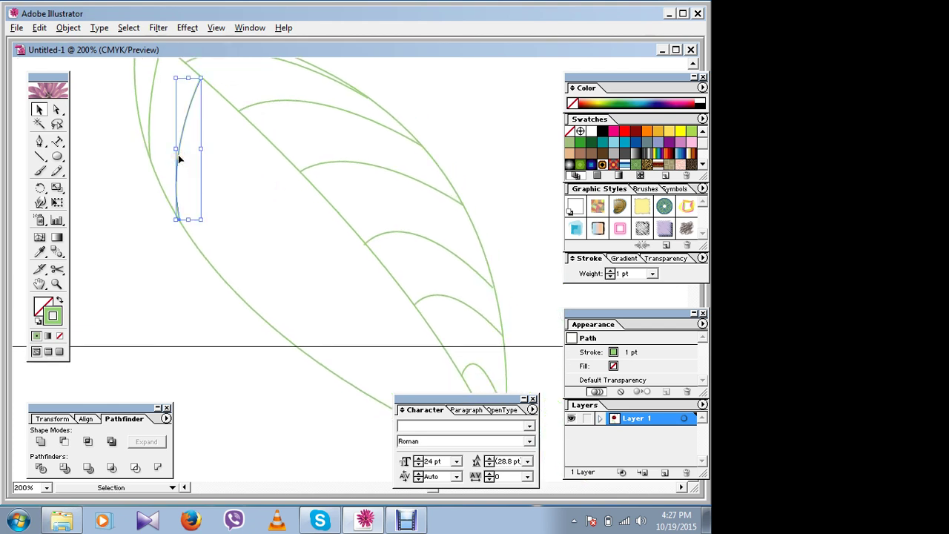
pyautogui.moveTo(179, 158); pyautogui.dragTo(236, 217)
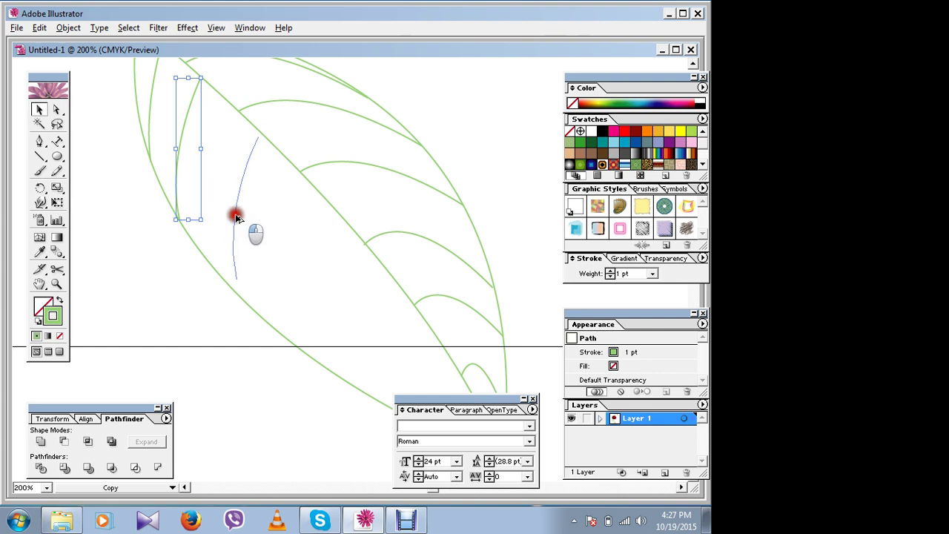
pyautogui.moveTo(235, 216); pyautogui.dragTo(178, 155)
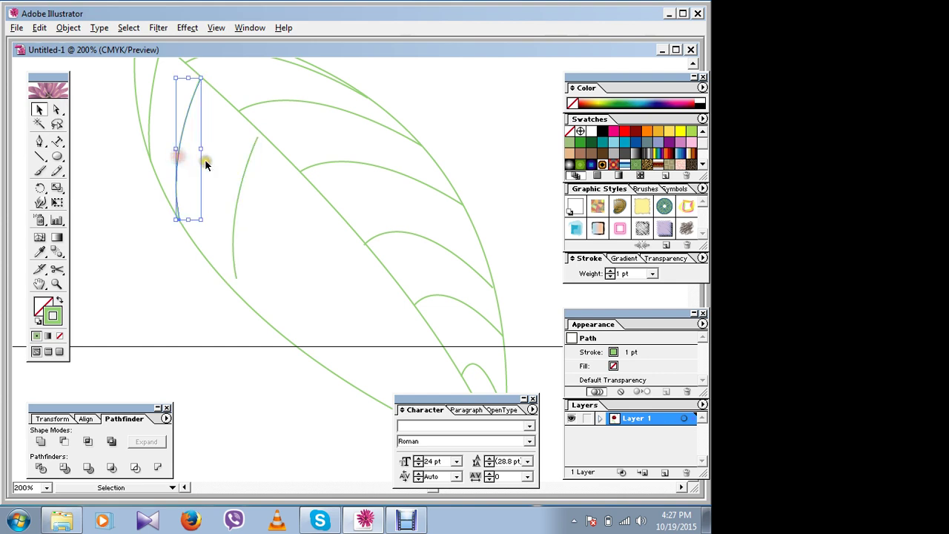
pyautogui.press('Right')
pyautogui.press('Right')
pyautogui.press('Right')
pyautogui.press('Right')
pyautogui.press('Down')
pyautogui.press('Down')
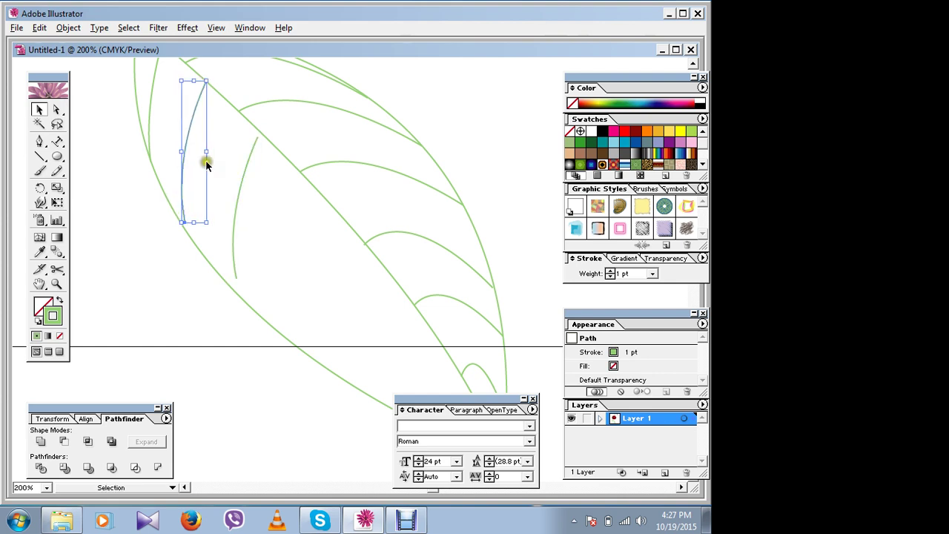
pyautogui.press('Down')
pyautogui.press('Down')
pyautogui.press('Down')
pyautogui.press('Down')
pyautogui.press('Down')
pyautogui.press('Down')
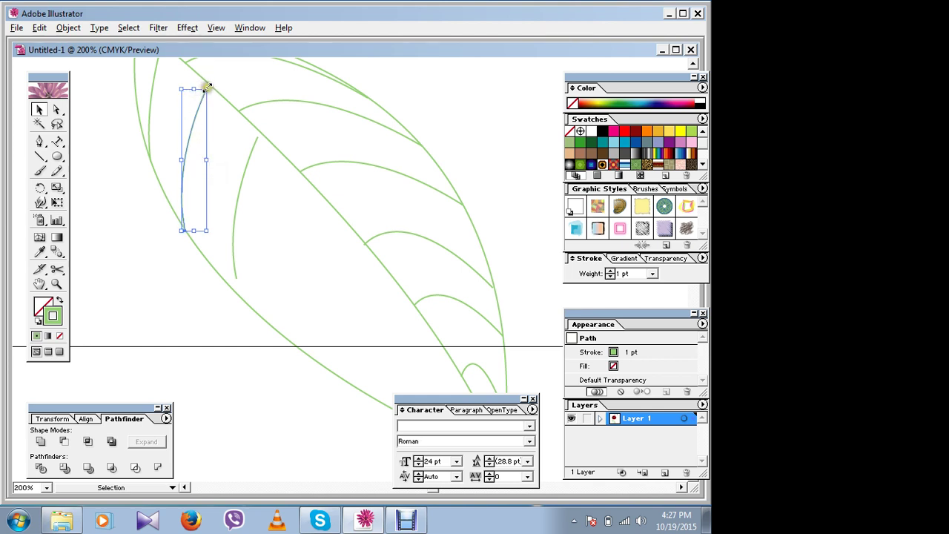
pyautogui.moveTo(207, 87); pyautogui.dragTo(209, 86)
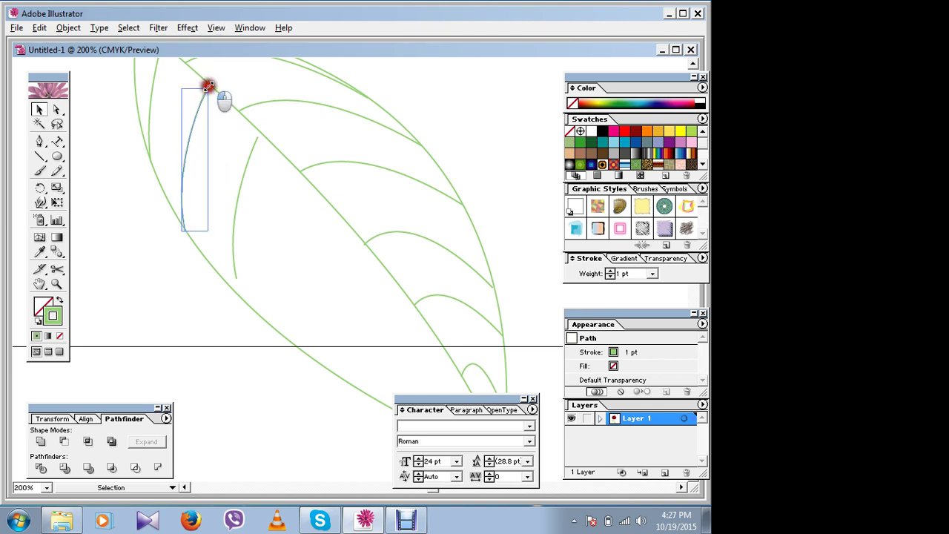
pyautogui.click(159, 250)
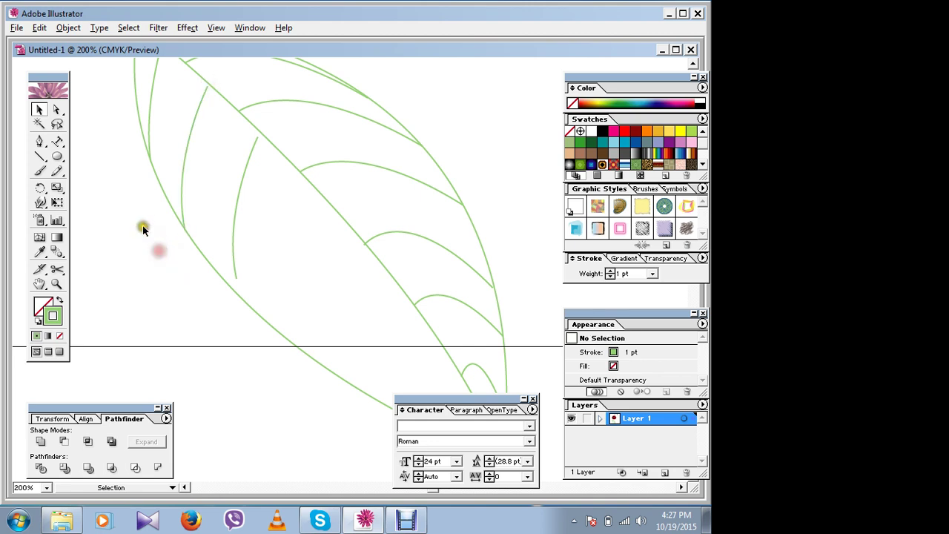
pyautogui.click(202, 98)
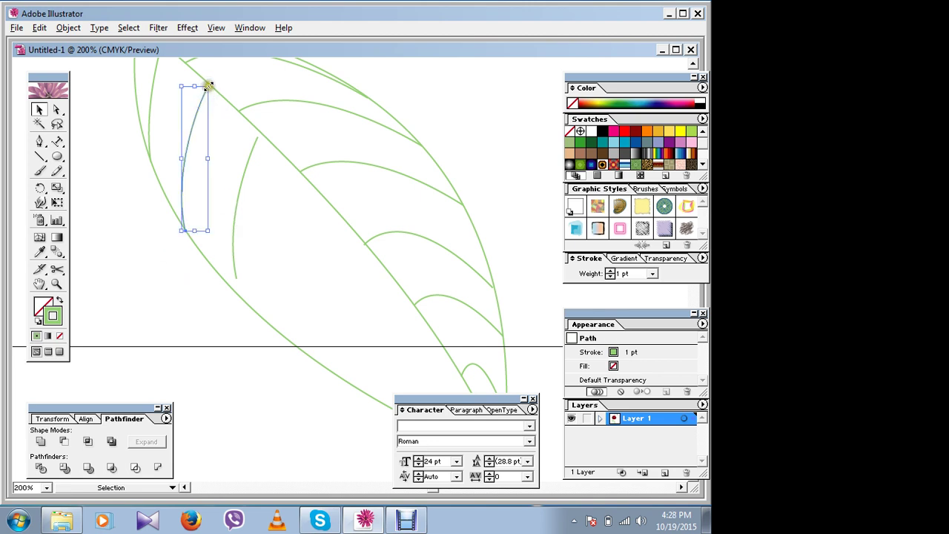
pyautogui.moveTo(208, 86); pyautogui.dragTo(205, 79)
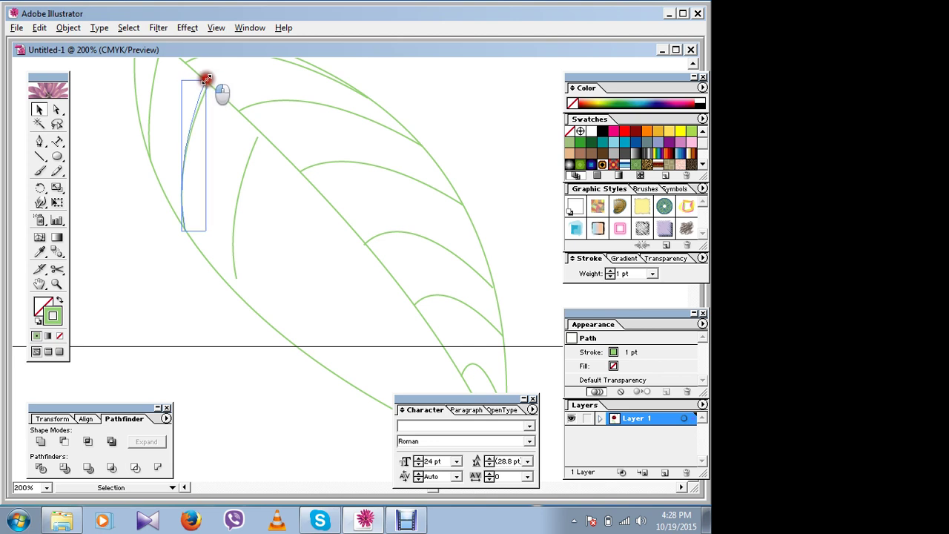
pyautogui.click(231, 80)
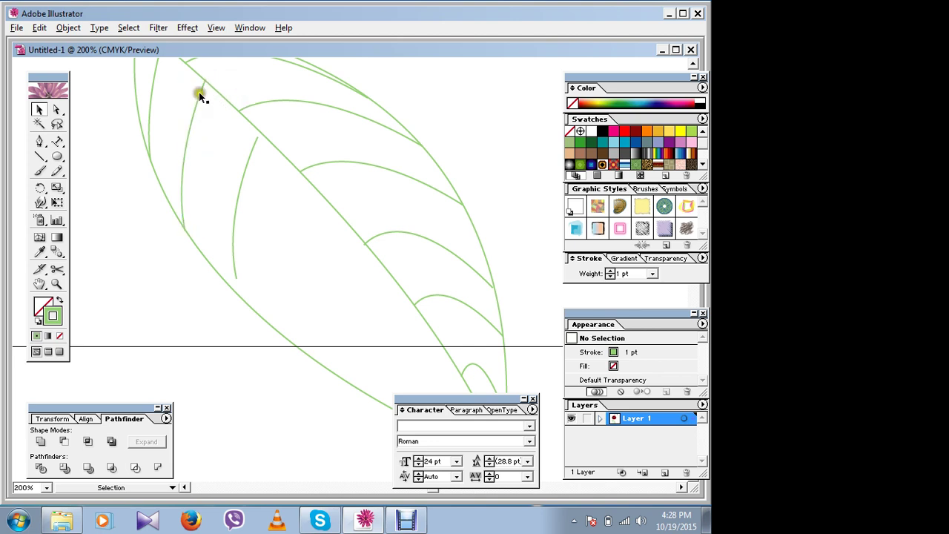
# Fit the longer vein's ends to the central rib and the leaf's lower edge
pyautogui.click(199, 92)
pyautogui.moveTo(206, 77); pyautogui.dragTo(206, 78)
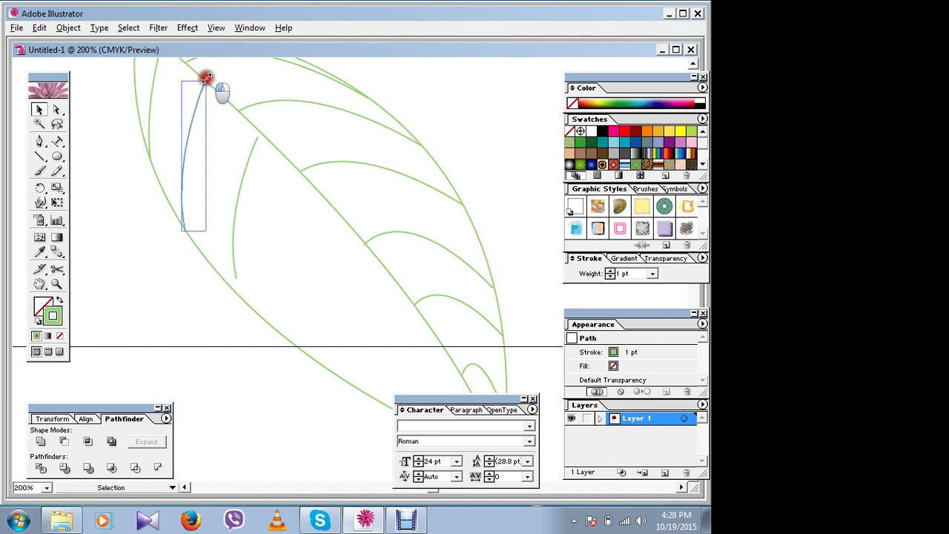
pyautogui.click(277, 62)
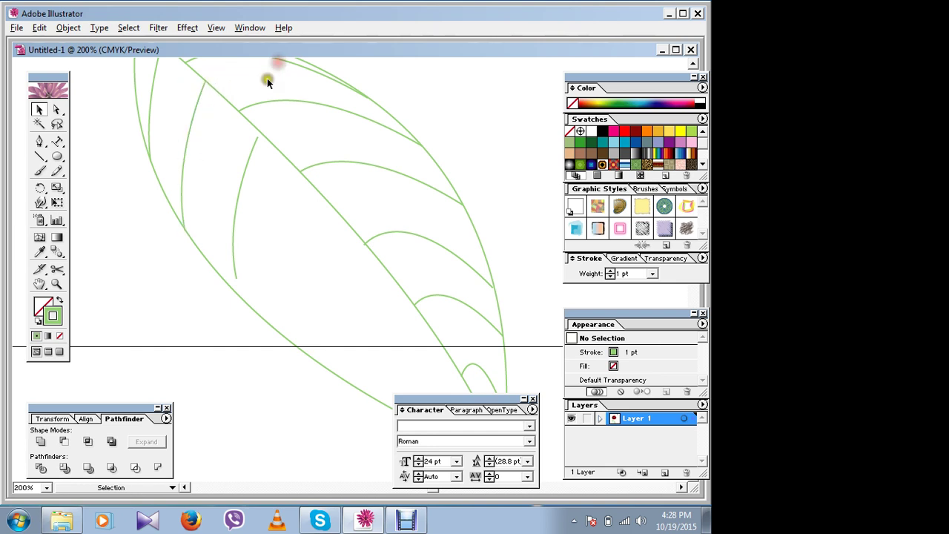
pyautogui.click(235, 206)
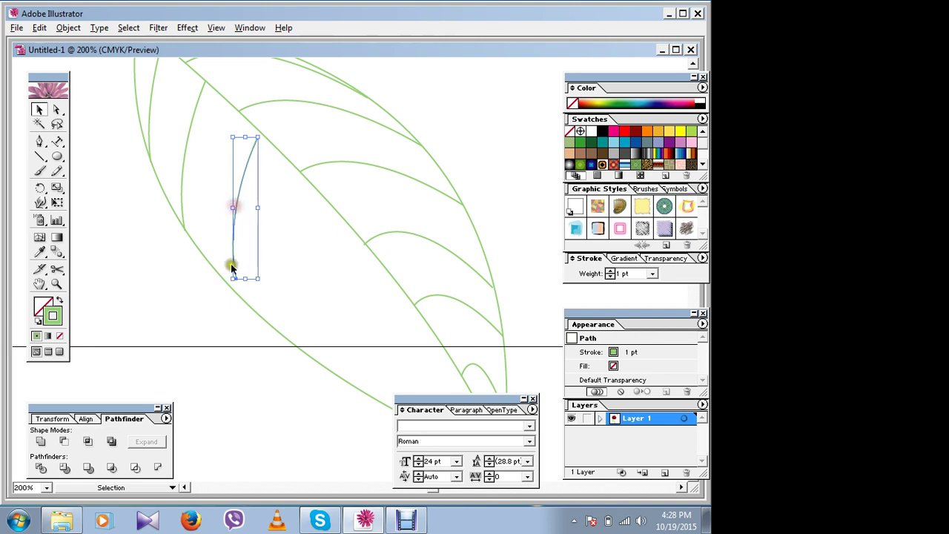
pyautogui.moveTo(229, 285); pyautogui.dragTo(231, 282)
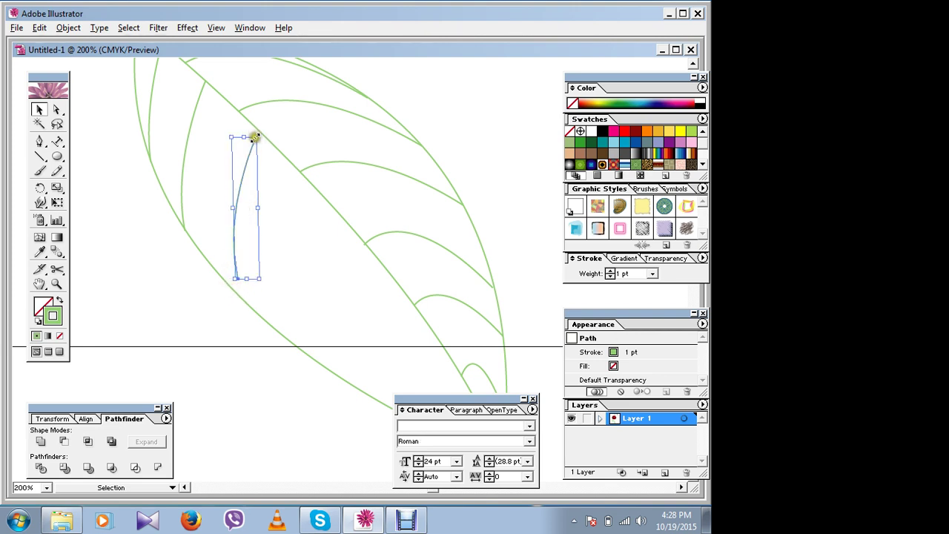
pyautogui.moveTo(255, 137); pyautogui.dragTo(262, 135)
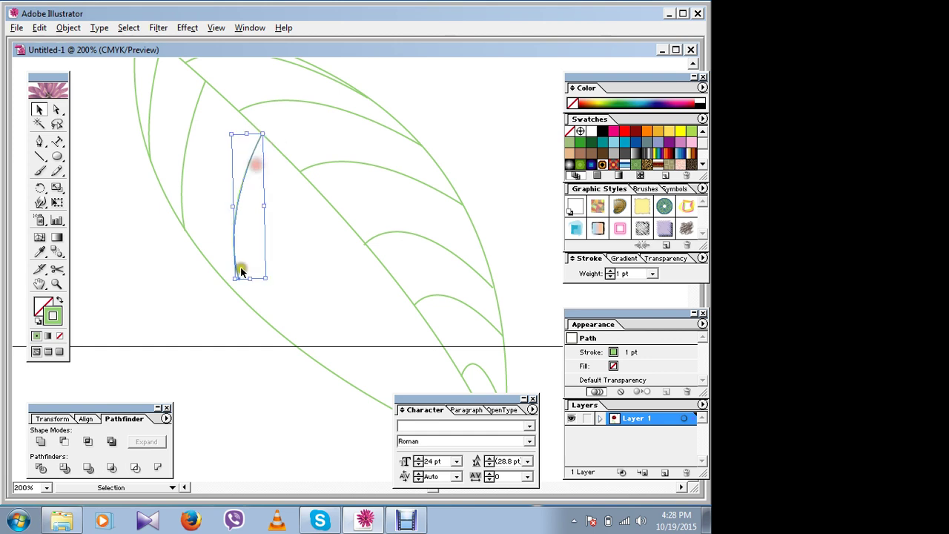
pyautogui.moveTo(249, 278); pyautogui.dragTo(247, 299)
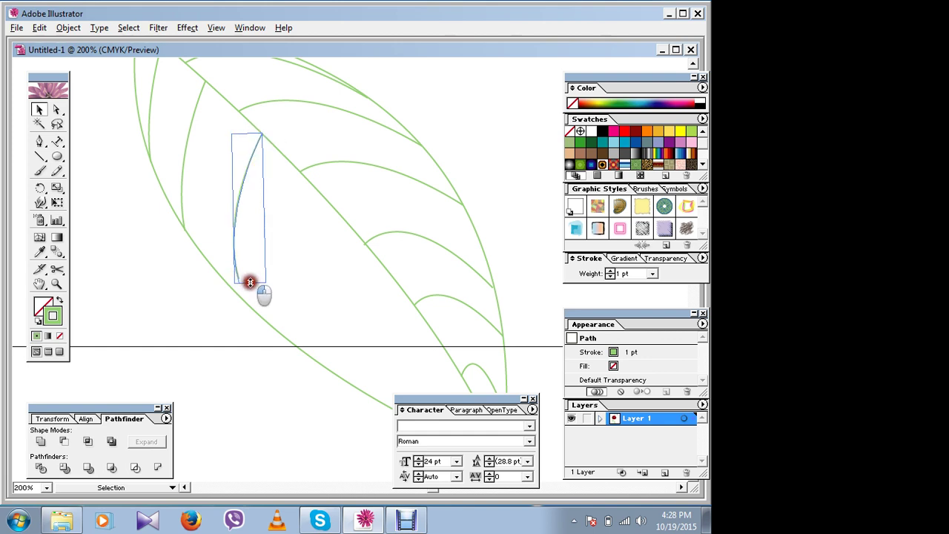
pyautogui.click(218, 322)
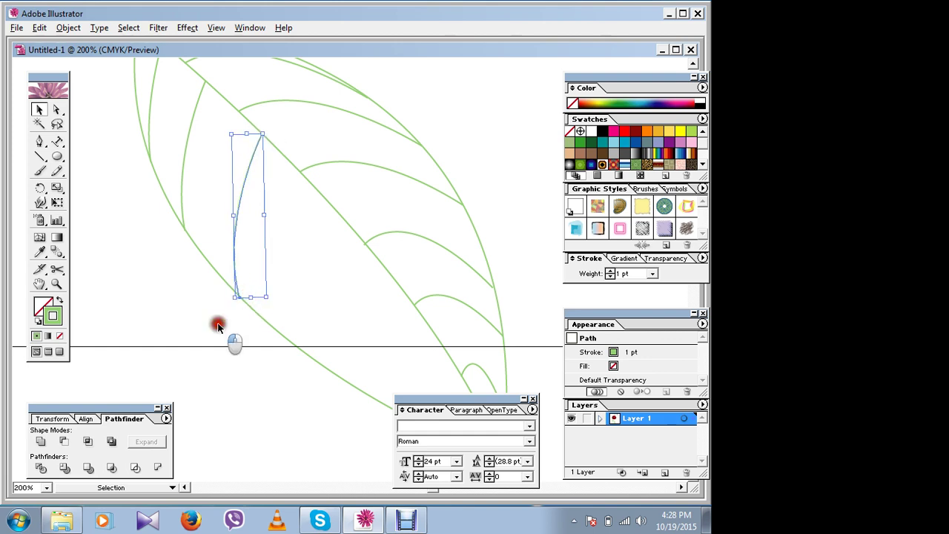
# Copy the vein further along the leaf and shorten it to end at the edge
pyautogui.click(258, 149)
pyautogui.keyDown('alt'); pyautogui.moveTo(236, 220); pyautogui.dragTo(287, 273); pyautogui.keyUp('alt')
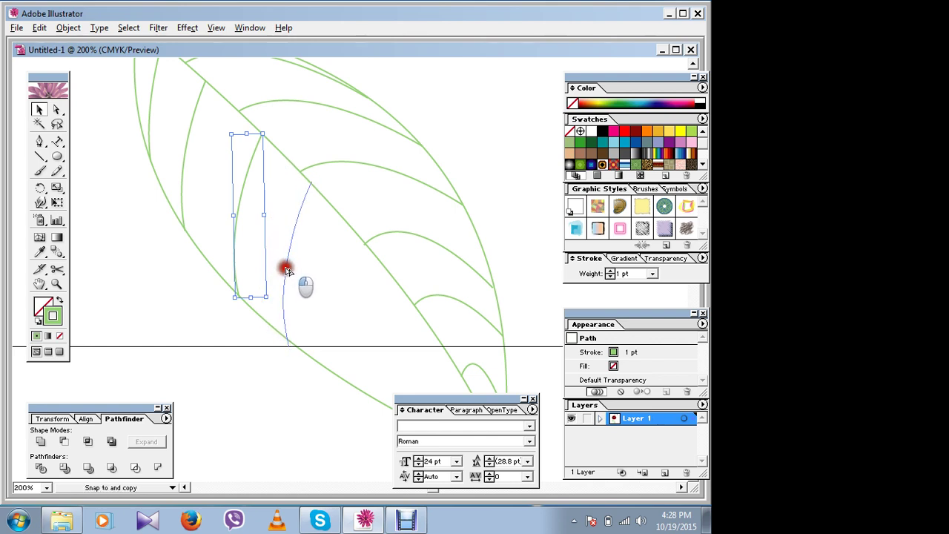
pyautogui.moveTo(287, 274); pyautogui.dragTo(285, 271)
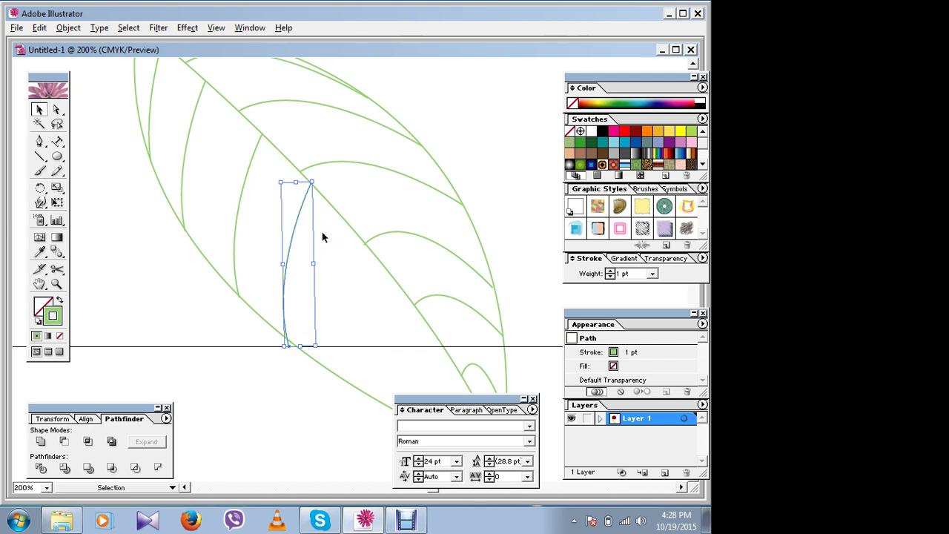
pyautogui.press('Down')
pyautogui.press('Down')
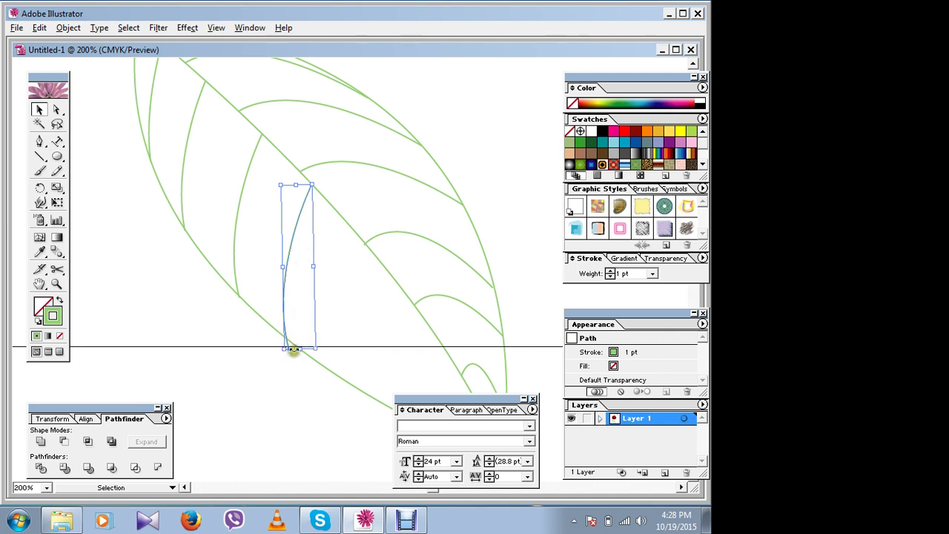
pyautogui.moveTo(300, 348); pyautogui.dragTo(310, 338)
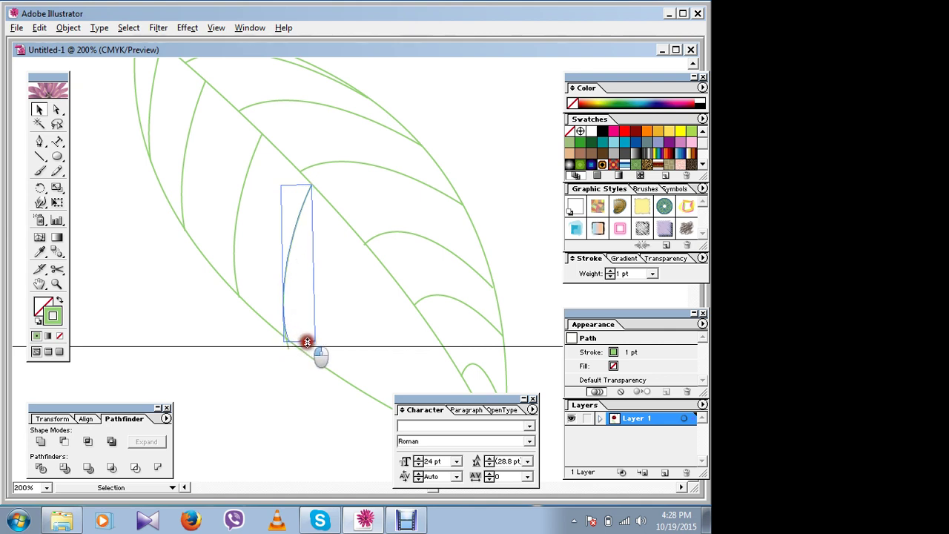
pyautogui.click(215, 329)
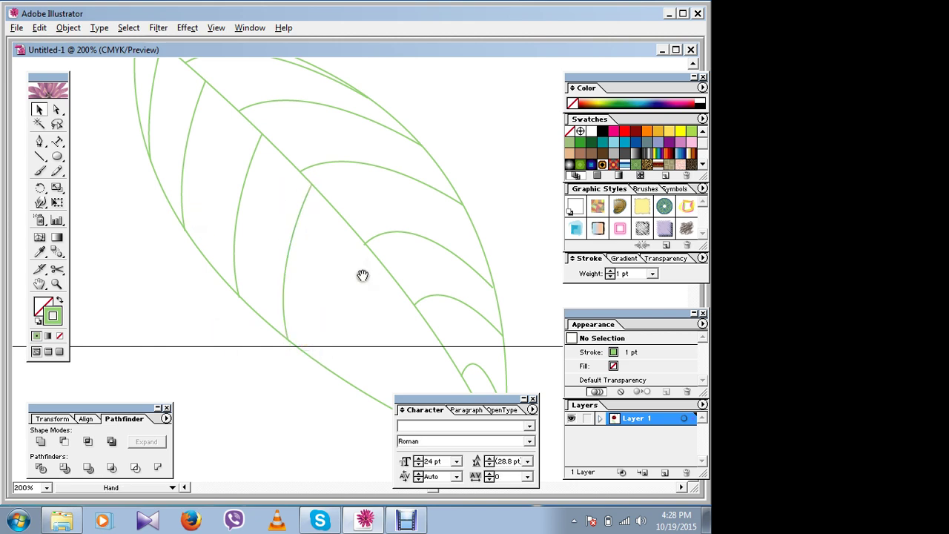
# Duplicate the curved vein further down the leaf and resize it to fit
pyautogui.moveTo(362, 275); pyautogui.dragTo(278, 177)
pyautogui.click(198, 170)
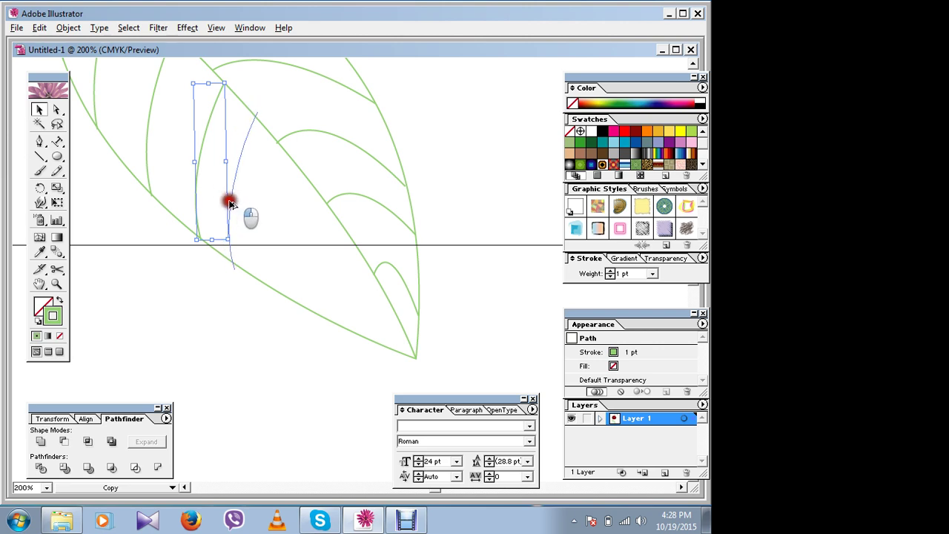
pyautogui.moveTo(223, 191)
pyautogui.mouseDown()
pyautogui.moveTo(238, 278)
pyautogui.moveTo(259, 259)
pyautogui.mouseUp()
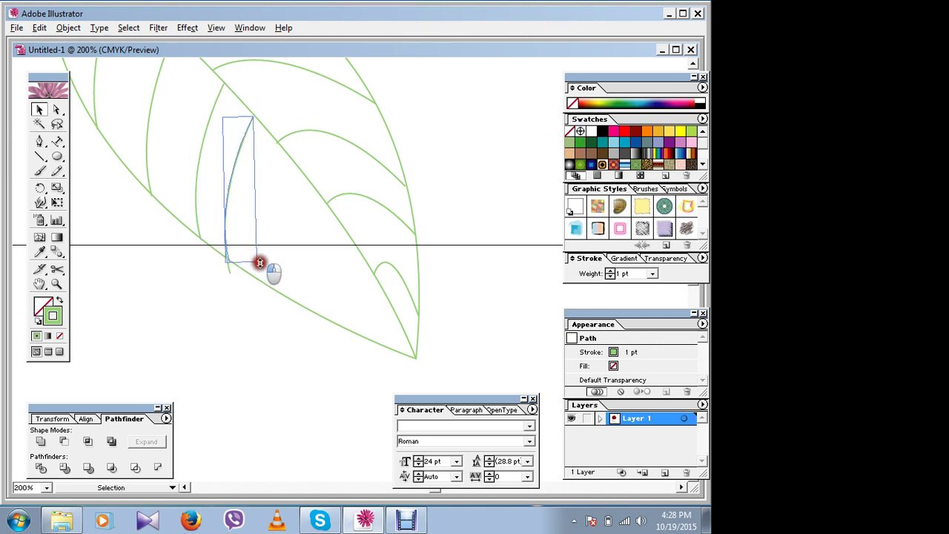
pyautogui.moveTo(260, 258); pyautogui.dragTo(259, 264)
pyautogui.click(245, 303)
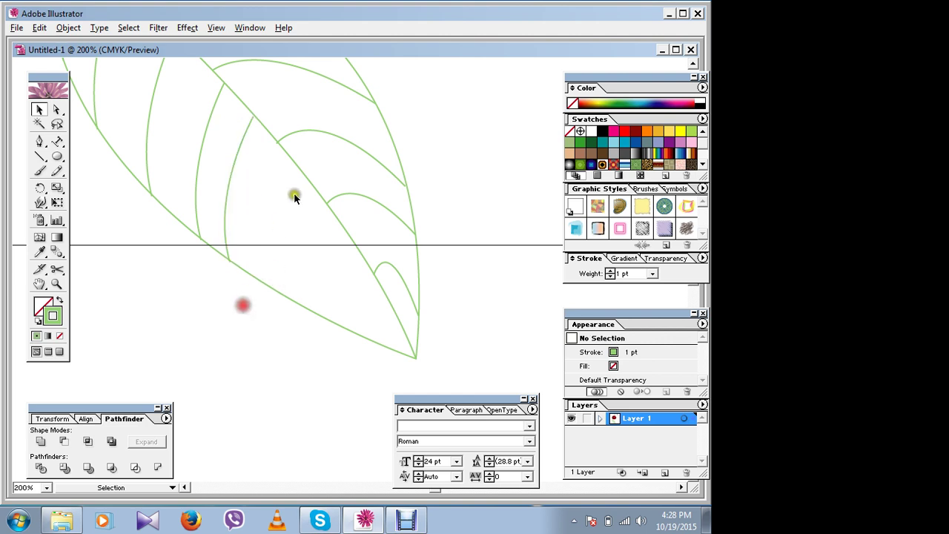
pyautogui.click(245, 132)
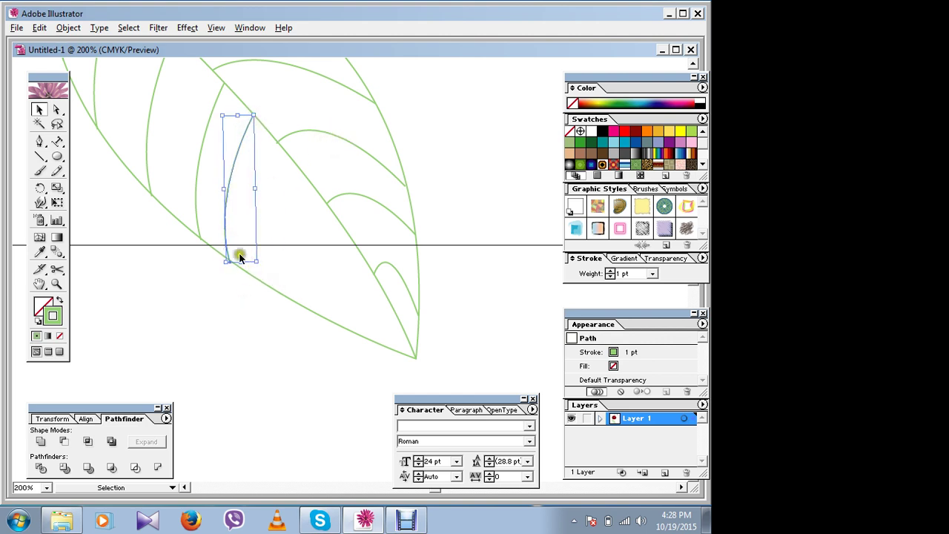
pyautogui.click(215, 331)
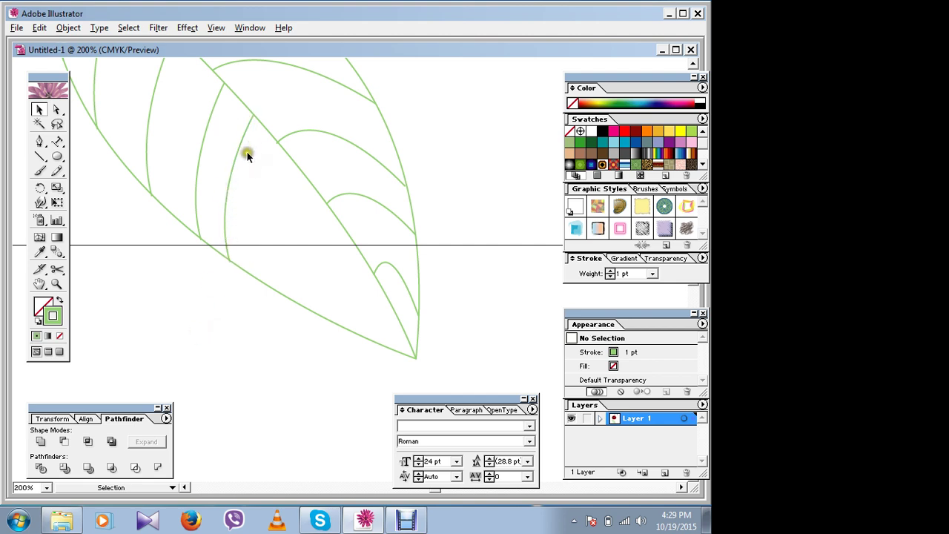
# Nudge the inner vein right and down with arrow keys and fine-tune its ends
pyautogui.click(230, 170)
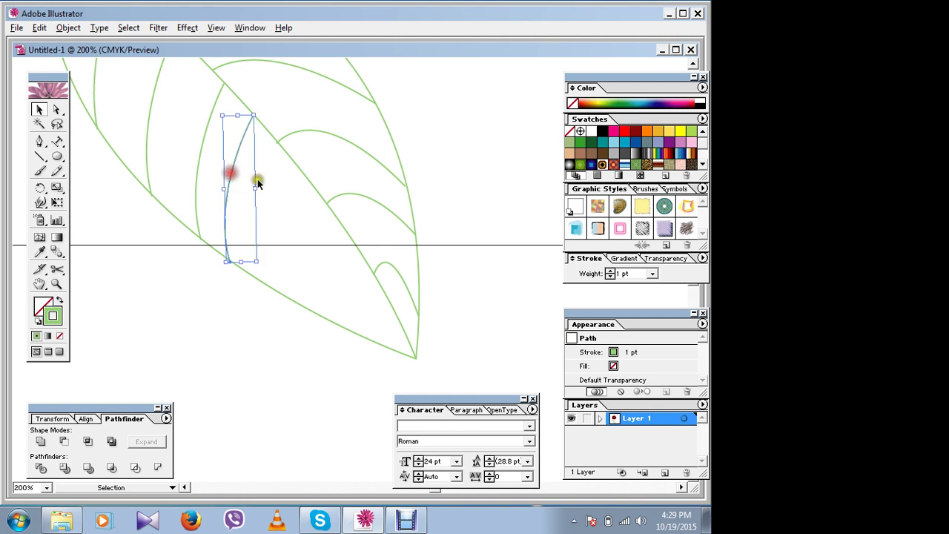
pyautogui.press('Right')
pyautogui.press('Right')
pyautogui.press('Down')
pyautogui.press('Right')
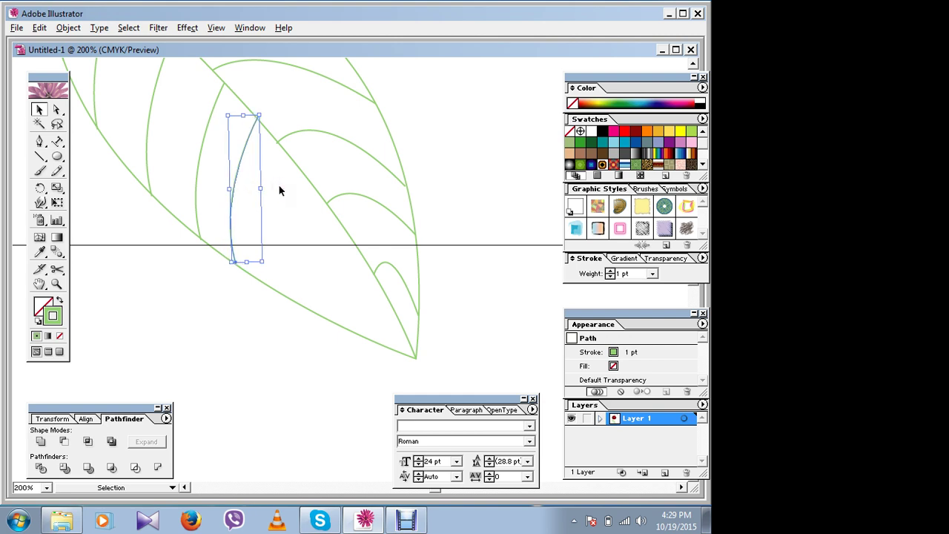
pyautogui.press('Right')
pyautogui.press('Down')
pyautogui.press('Down')
pyautogui.press('Down')
pyautogui.press('Down')
pyautogui.press('Down')
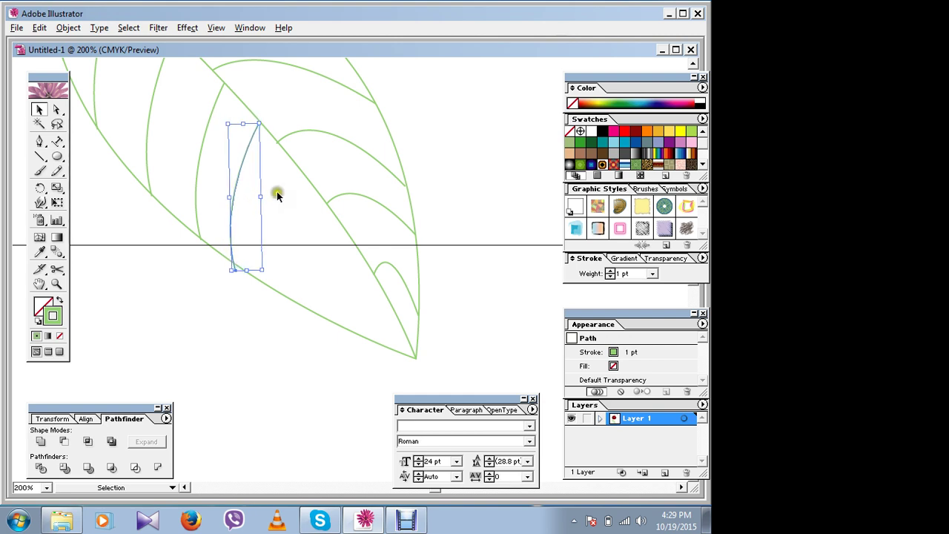
pyautogui.moveTo(247, 269); pyautogui.dragTo(247, 265)
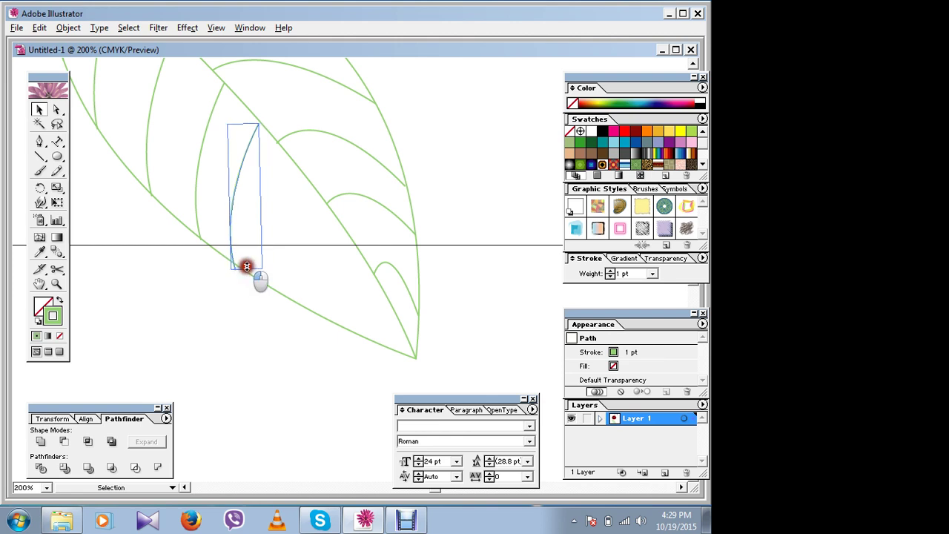
pyautogui.click(247, 267)
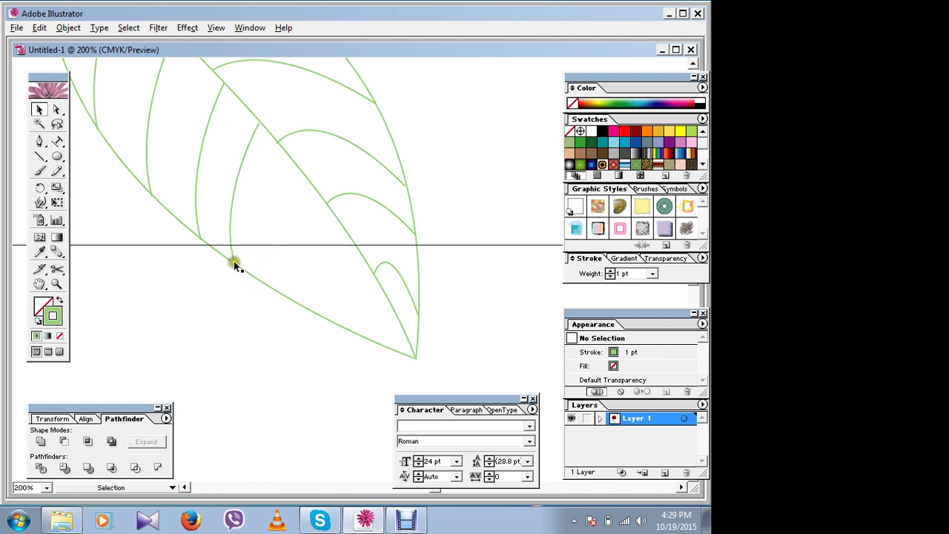
pyautogui.click(234, 252)
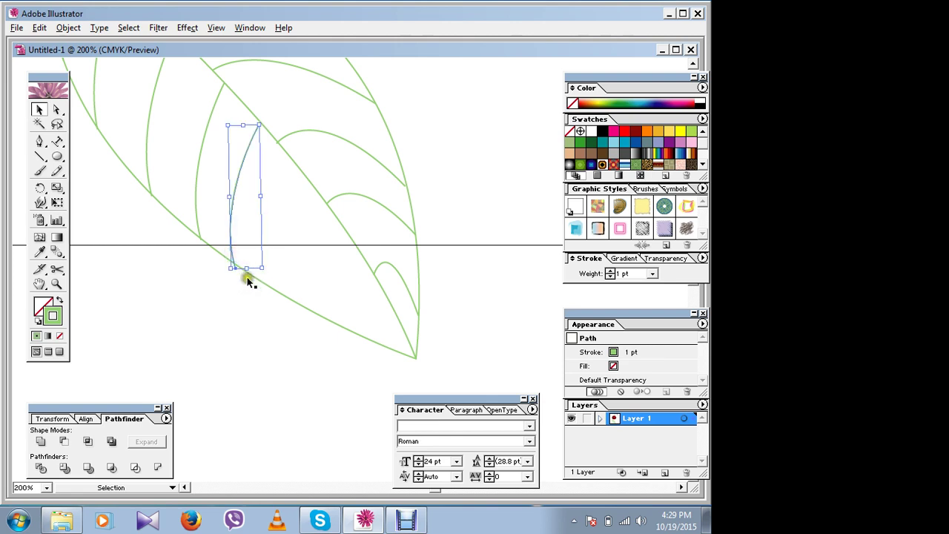
pyautogui.press('Up')
pyautogui.press('Up')
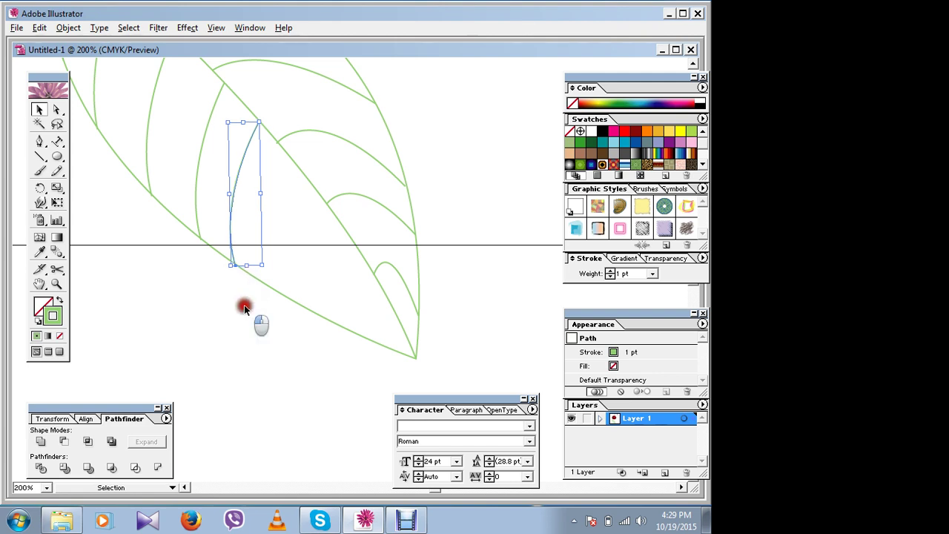
pyautogui.click(244, 307)
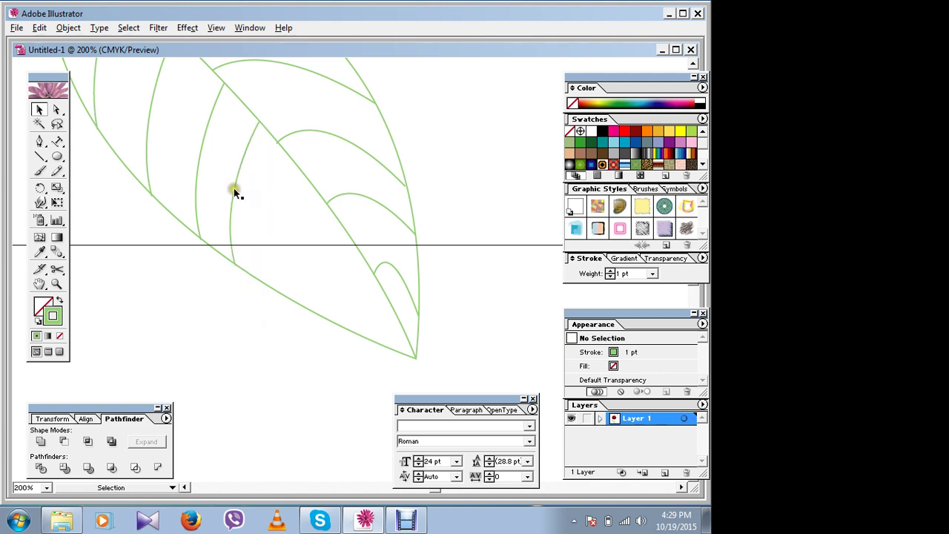
# Add two more vein copies toward the tip, each shortened to fit the leaf
pyautogui.click(233, 192)
pyautogui.moveTo(234, 193); pyautogui.dragTo(273, 237)
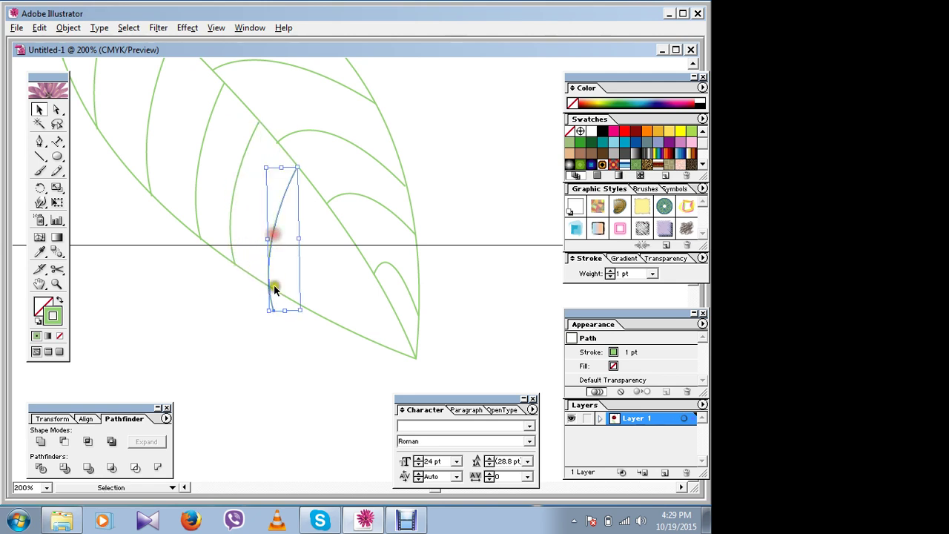
pyautogui.moveTo(270, 312); pyautogui.dragTo(282, 297)
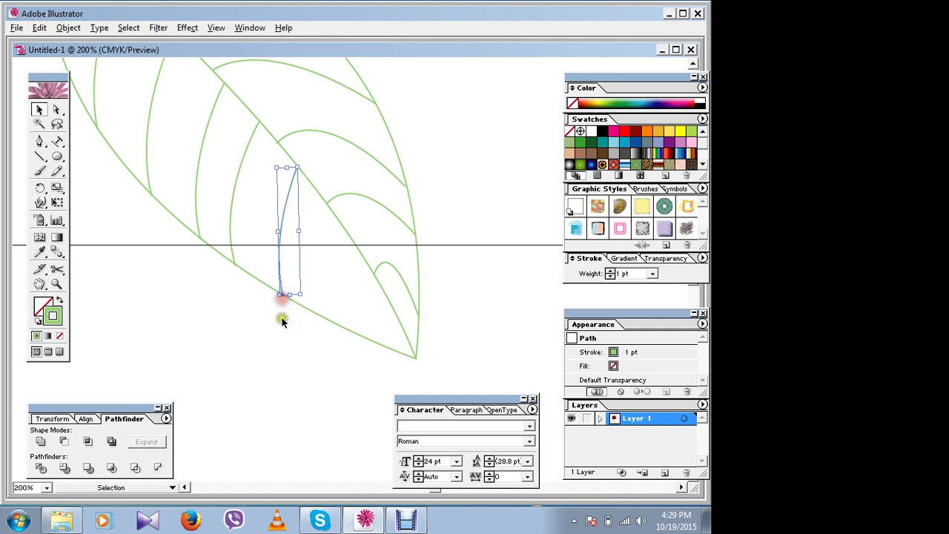
pyautogui.click(282, 318)
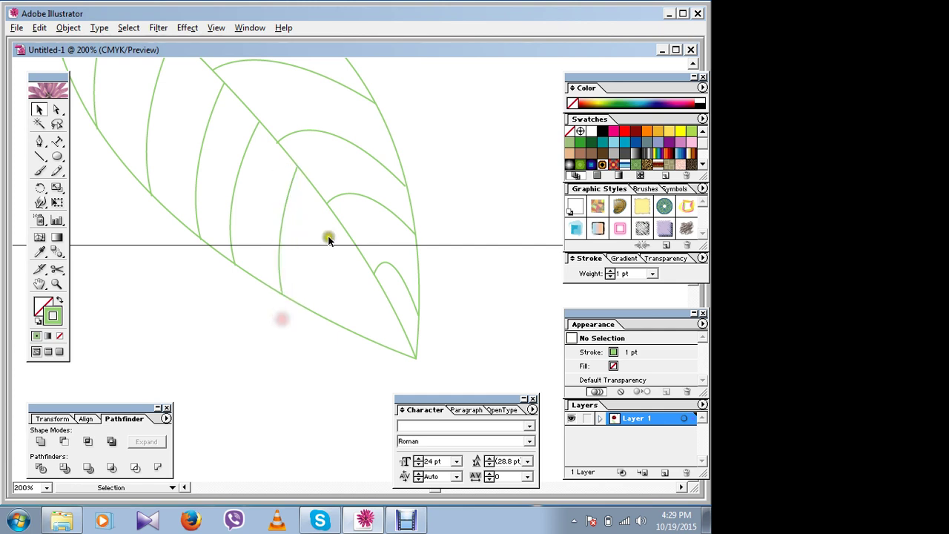
pyautogui.click(282, 215)
pyautogui.moveTo(281, 222); pyautogui.dragTo(326, 276)
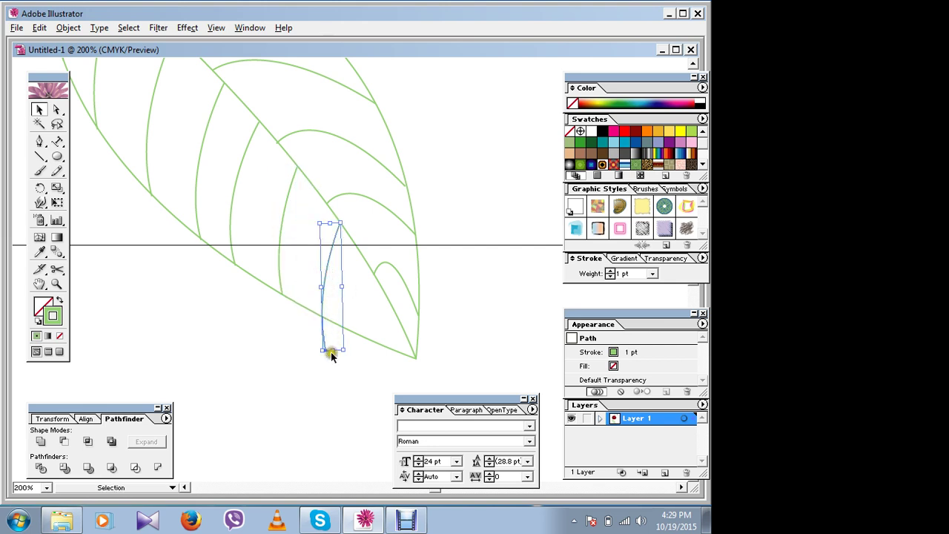
pyautogui.moveTo(332, 351); pyautogui.dragTo(335, 320)
pyautogui.click(317, 353)
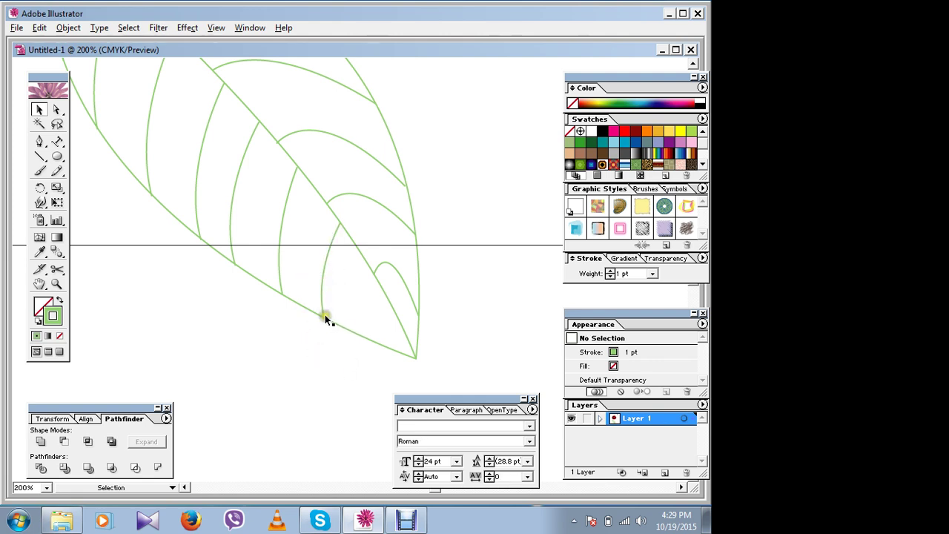
pyautogui.click(323, 318)
pyautogui.moveTo(323, 321); pyautogui.dragTo(323, 317)
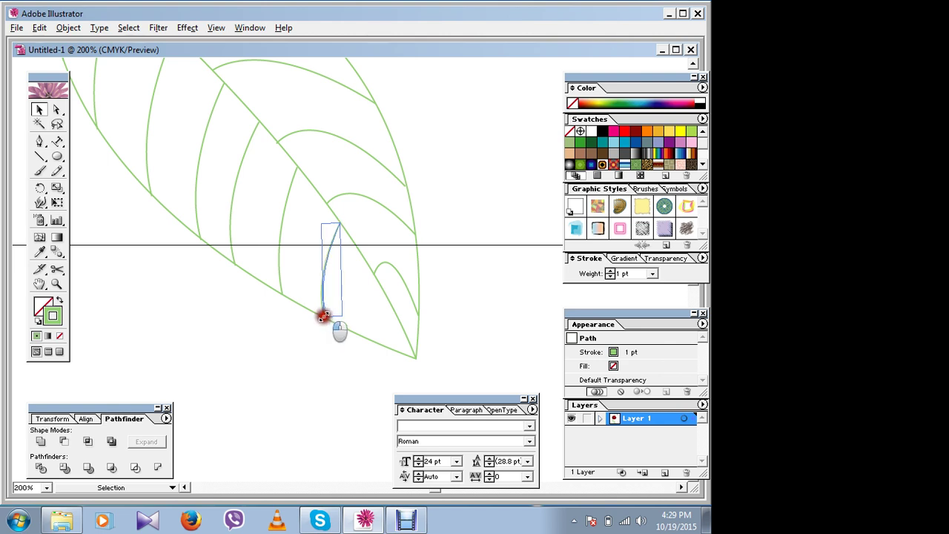
pyautogui.click(320, 328)
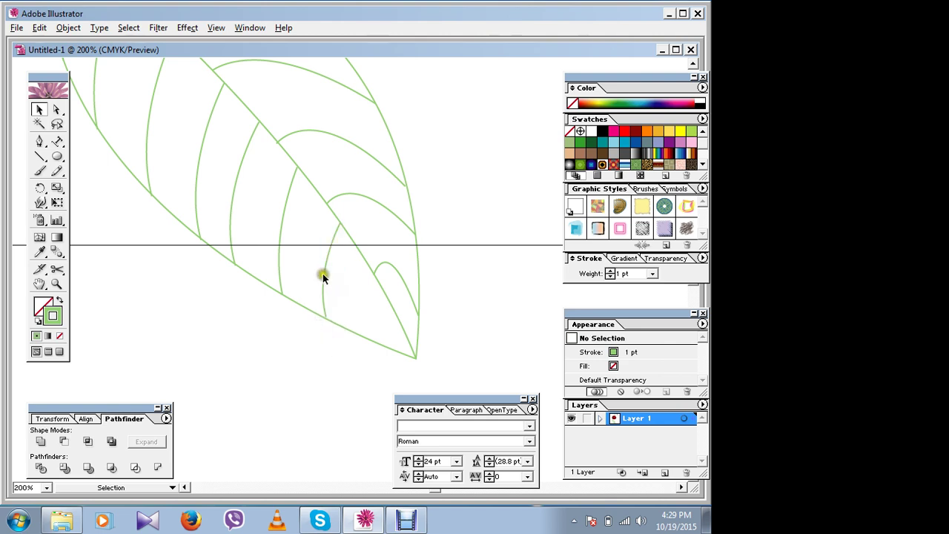
# Add a final vein copy near the leaf tip, then zoom out to see the leaf
pyautogui.click(324, 278)
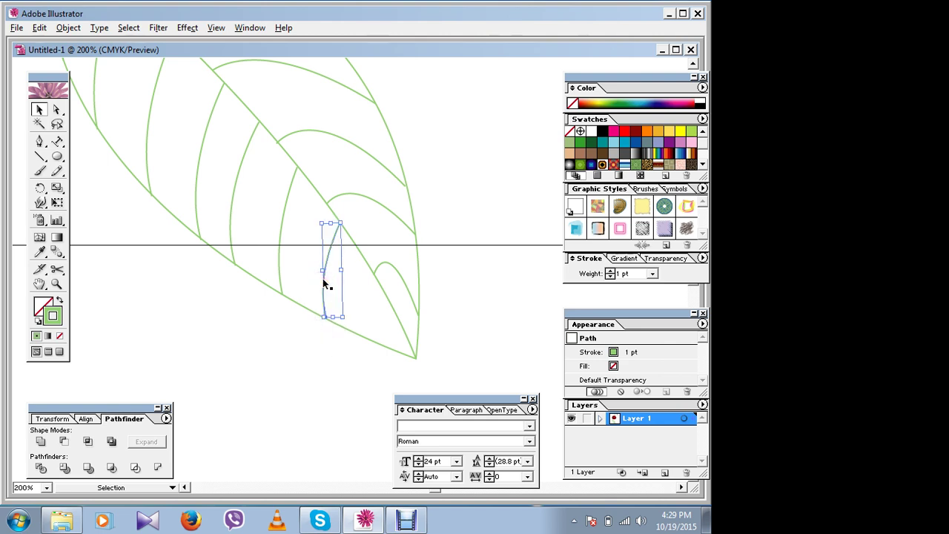
pyautogui.moveTo(323, 281); pyautogui.dragTo(353, 335)
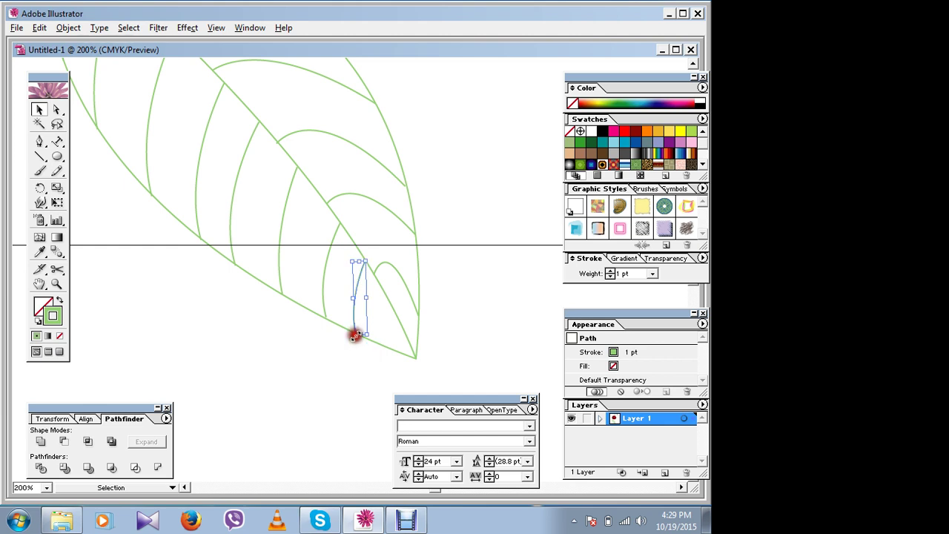
pyautogui.click(362, 366)
pyautogui.click(325, 313)
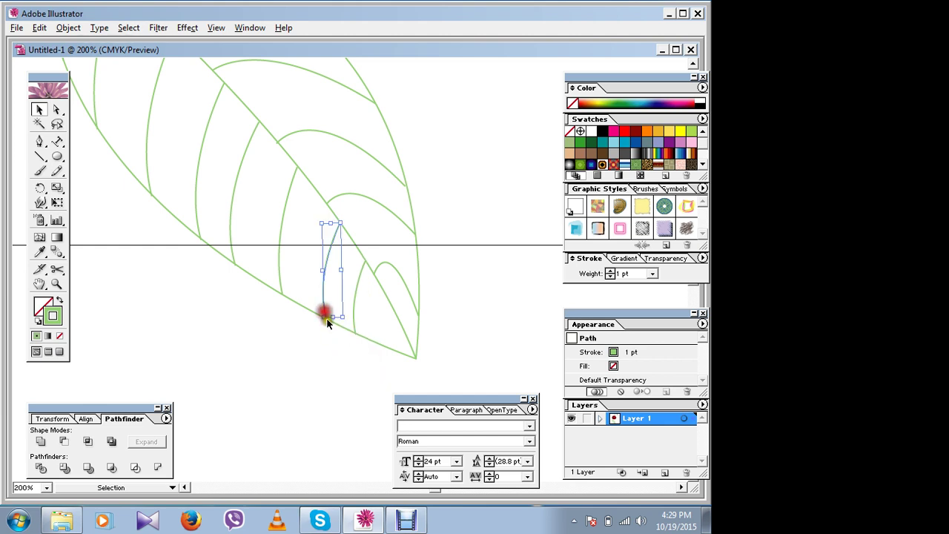
pyautogui.click(333, 319)
pyautogui.click(333, 344)
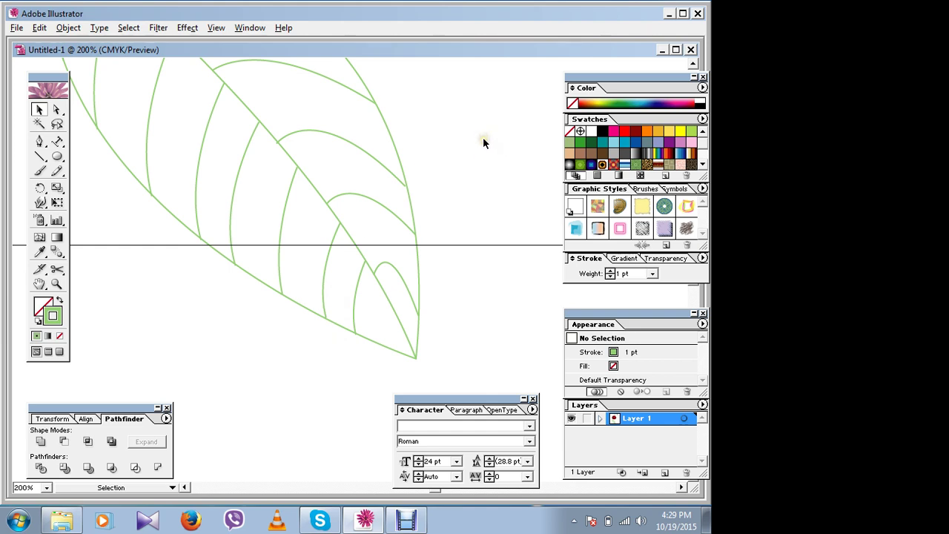
pyautogui.hotkey('ctrl', '-')
pyautogui.hotkey('ctrl', '-')
pyautogui.hotkey('ctrl', '-')
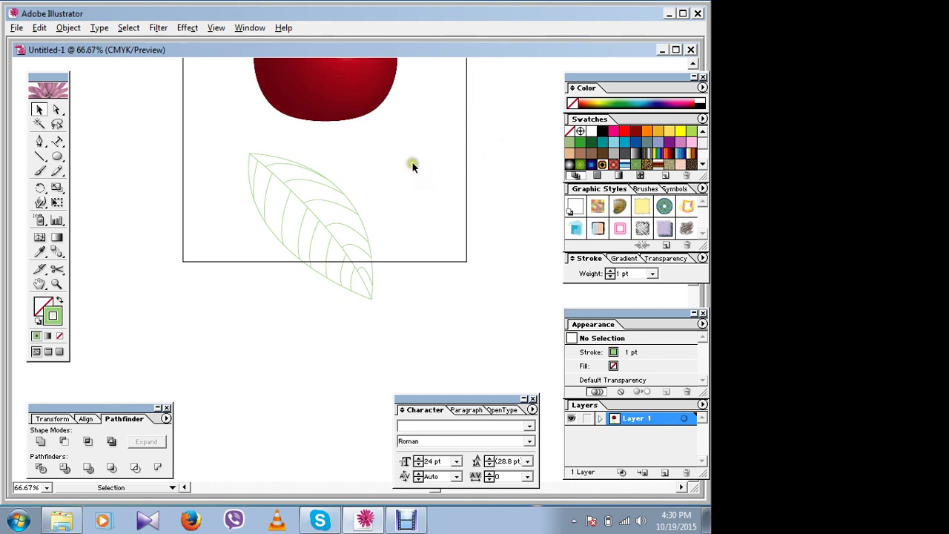
pyautogui.hotkey('ctrl', '+')
pyautogui.hotkey('ctrl', '+')
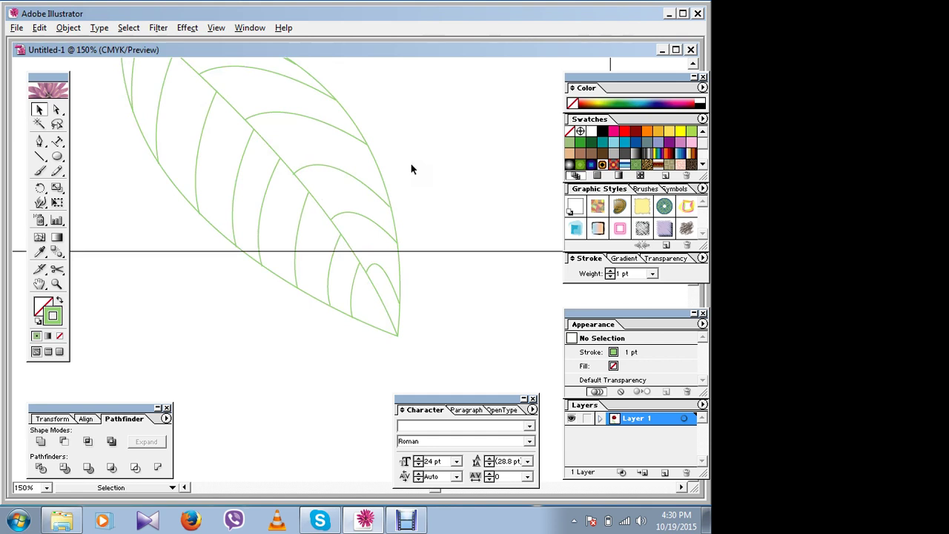
pyautogui.moveTo(409, 117); pyautogui.dragTo(490, 196)
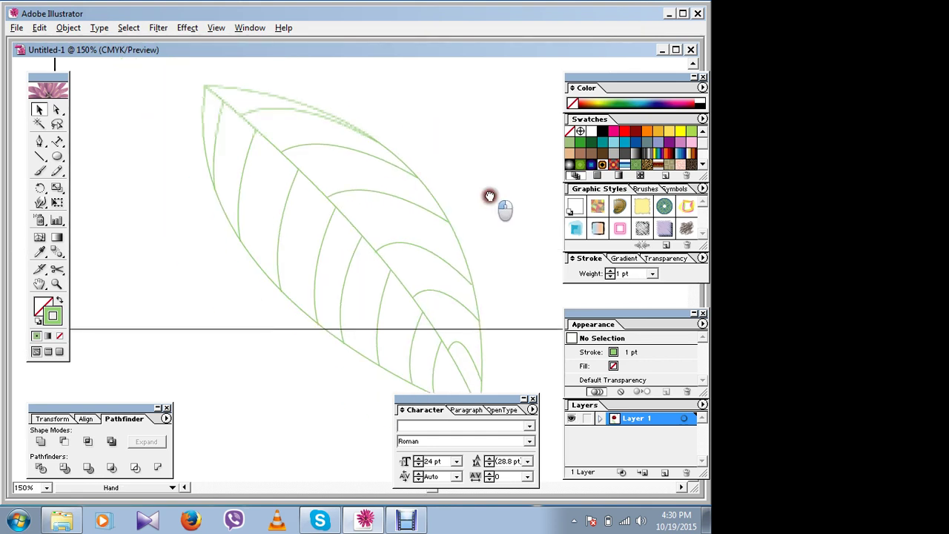
pyautogui.click(262, 112)
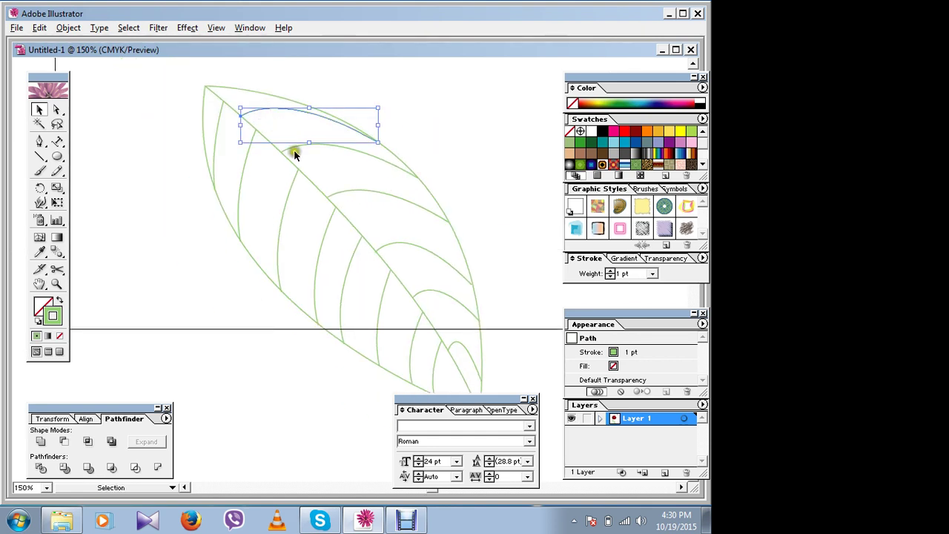
pyautogui.press('shift')
pyautogui.keyDown('shift'); pyautogui.click(362, 155); pyautogui.keyUp('shift')
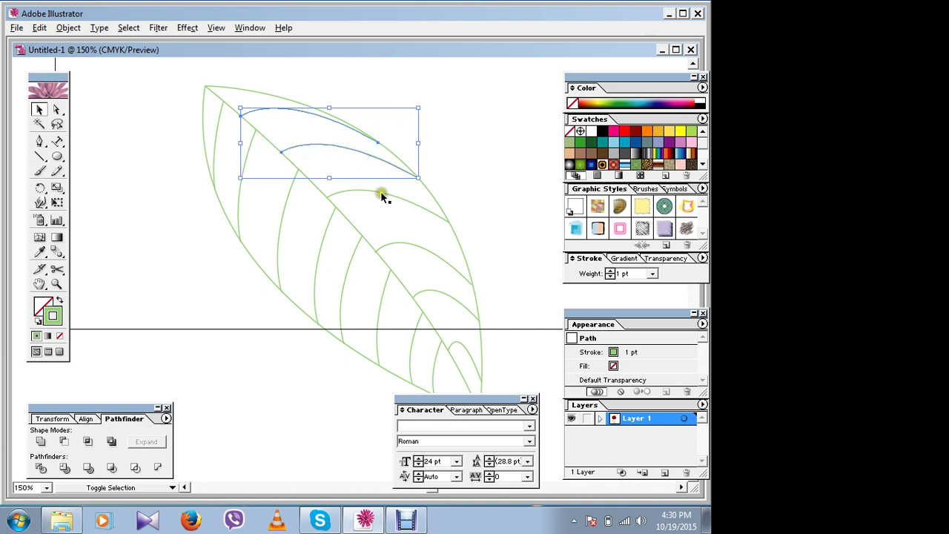
pyautogui.keyDown('shift'); pyautogui.click(382, 195); pyautogui.keyUp('shift')
pyautogui.keyDown('shift'); pyautogui.click(413, 244); pyautogui.keyUp('shift')
pyautogui.keyDown('shift'); pyautogui.click(441, 293); pyautogui.keyUp('shift')
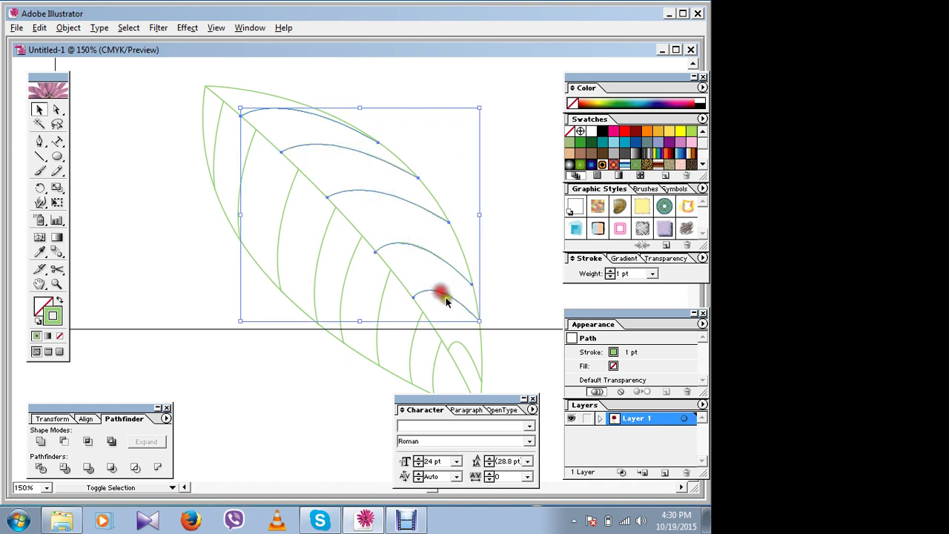
pyautogui.keyDown('shift'); pyautogui.click(462, 345); pyautogui.keyUp('shift')
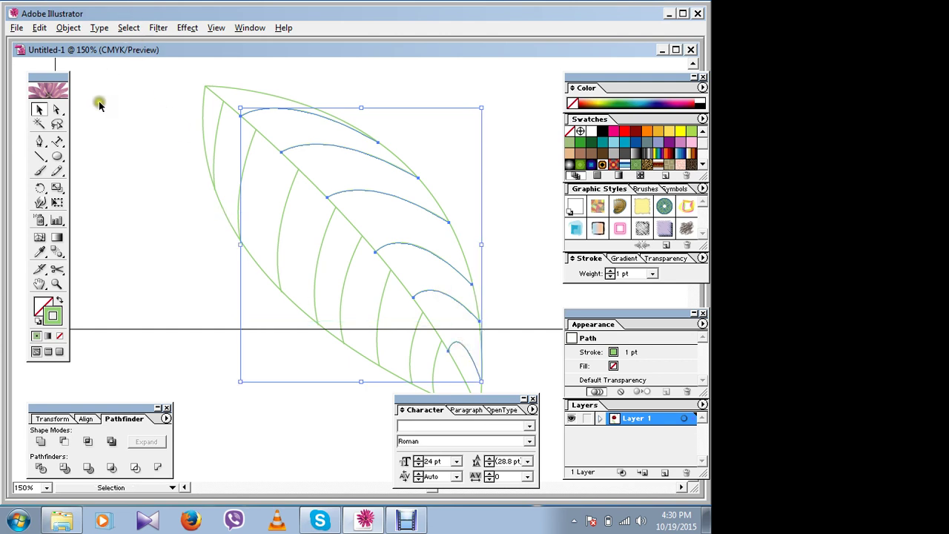
pyautogui.click(43, 188)
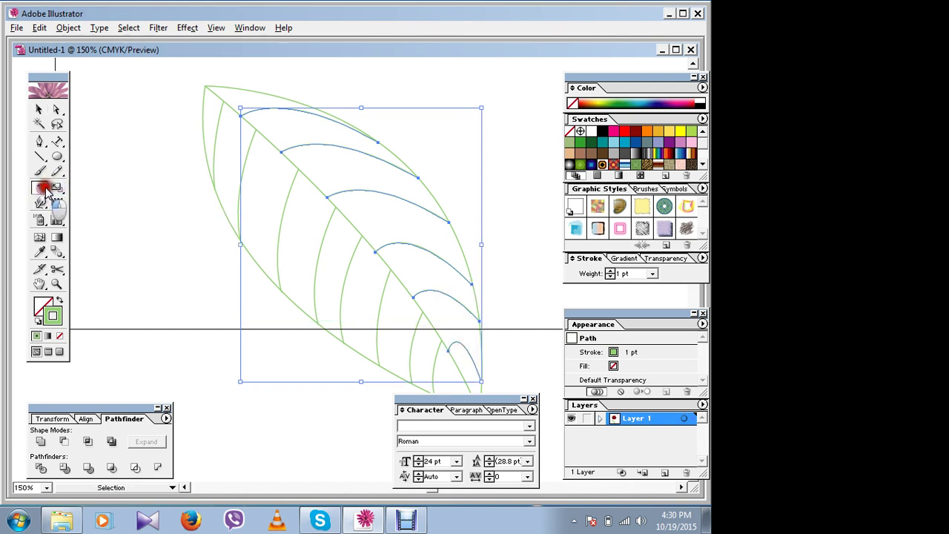
pyautogui.moveTo(43, 187); pyautogui.dragTo(75, 193)
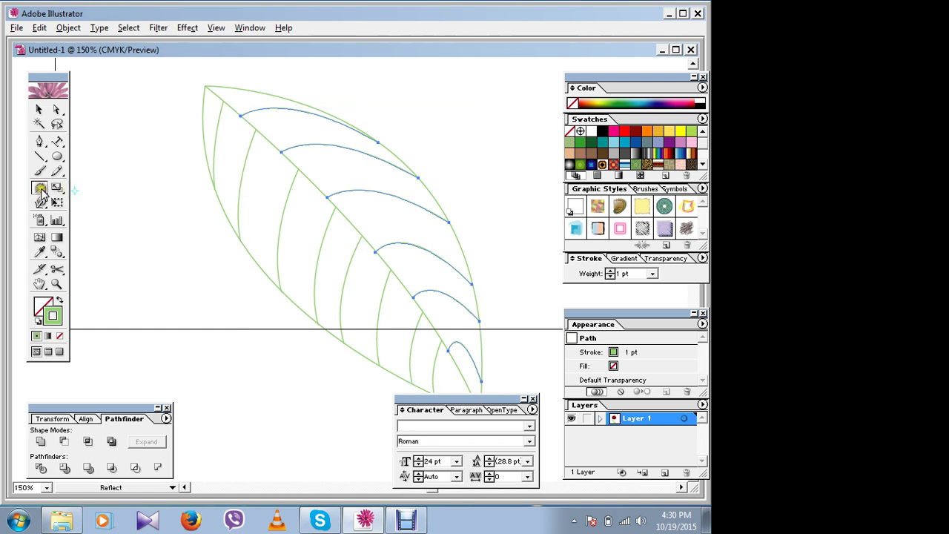
pyautogui.doubleClick(41, 189)
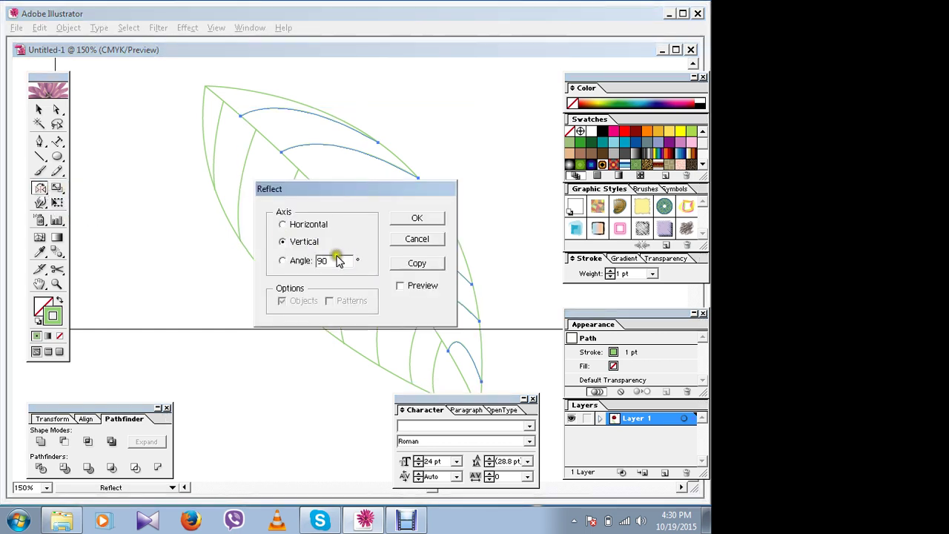
pyautogui.moveTo(355, 195)
pyautogui.mouseDown()
pyautogui.moveTo(435, 173)
pyautogui.moveTo(442, 181)
pyautogui.mouseUp()
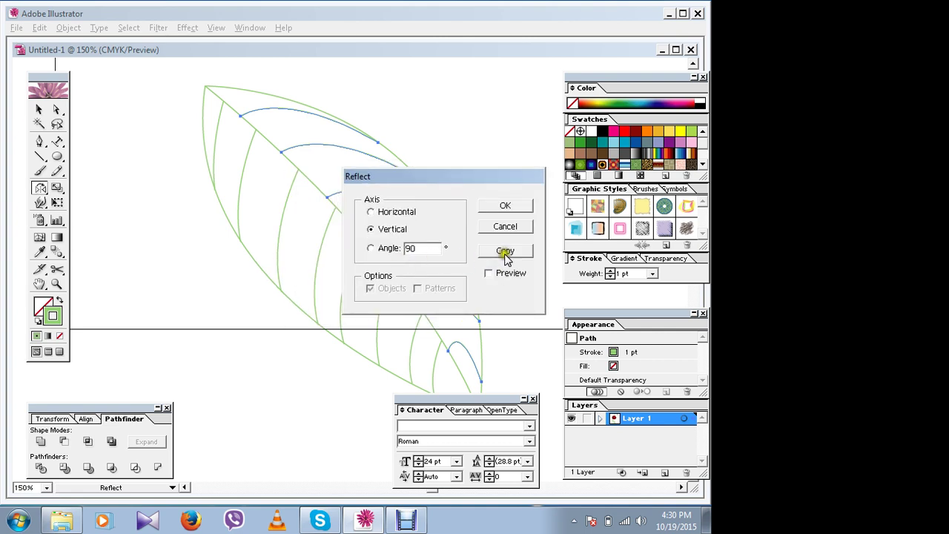
pyautogui.click(503, 252)
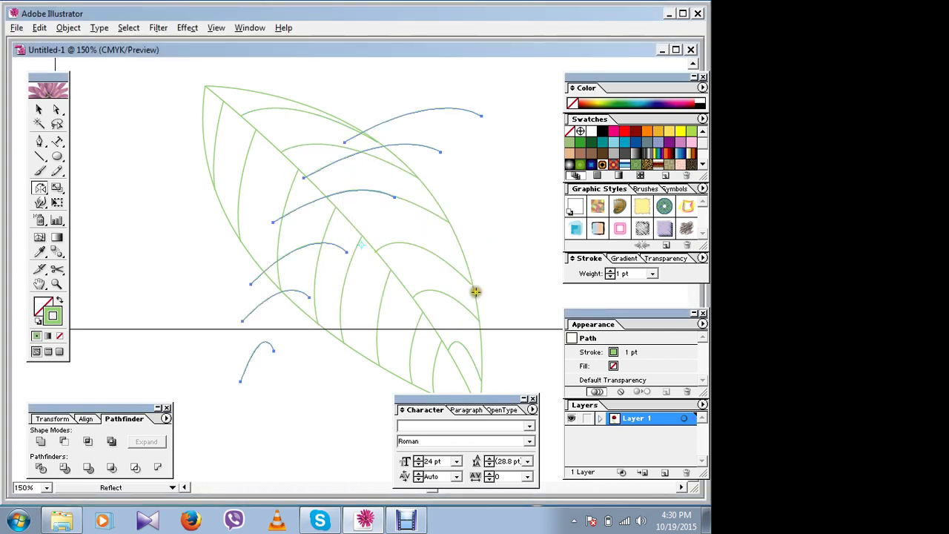
pyautogui.click(39, 109)
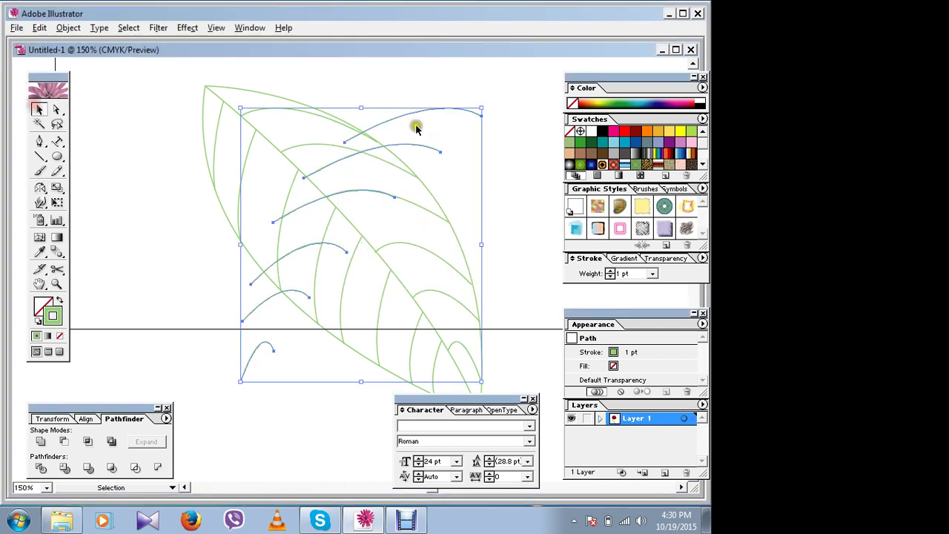
pyautogui.moveTo(486, 104); pyautogui.dragTo(265, 140)
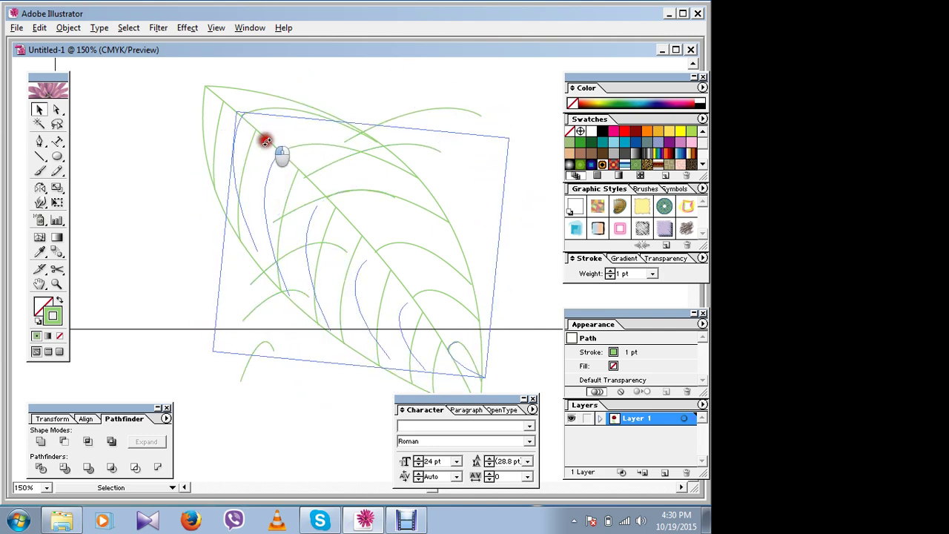
pyautogui.moveTo(266, 141); pyautogui.dragTo(240, 116)
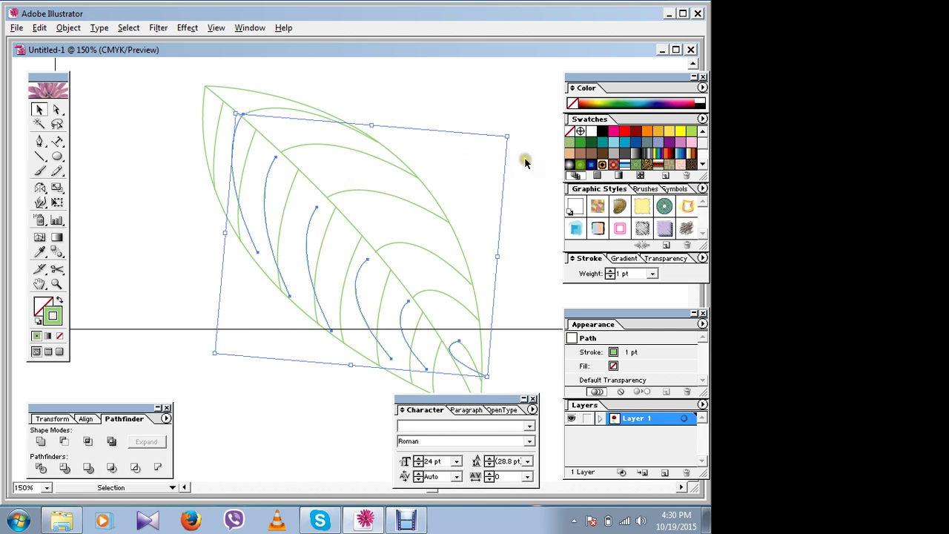
pyautogui.press('Delete')
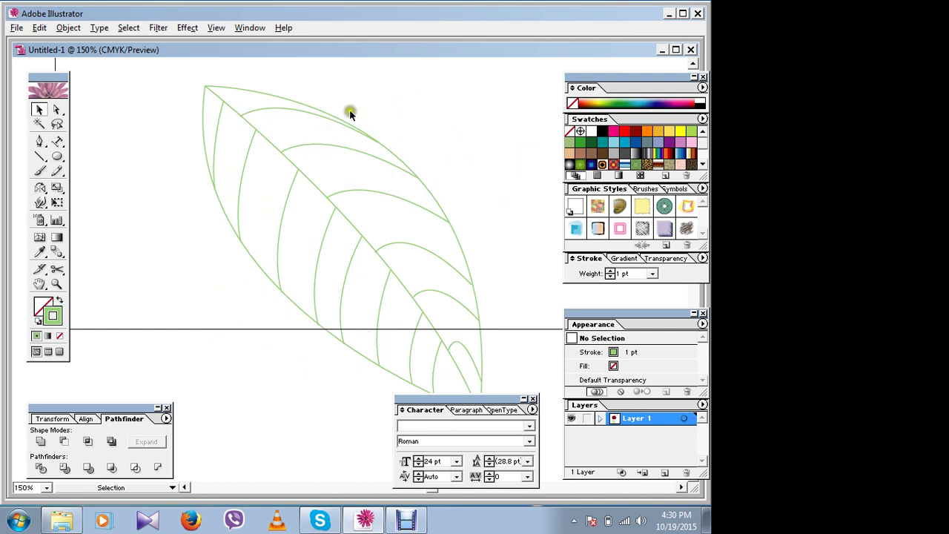
# Fill the leaf's outer shape with solid green
pyautogui.click(273, 94)
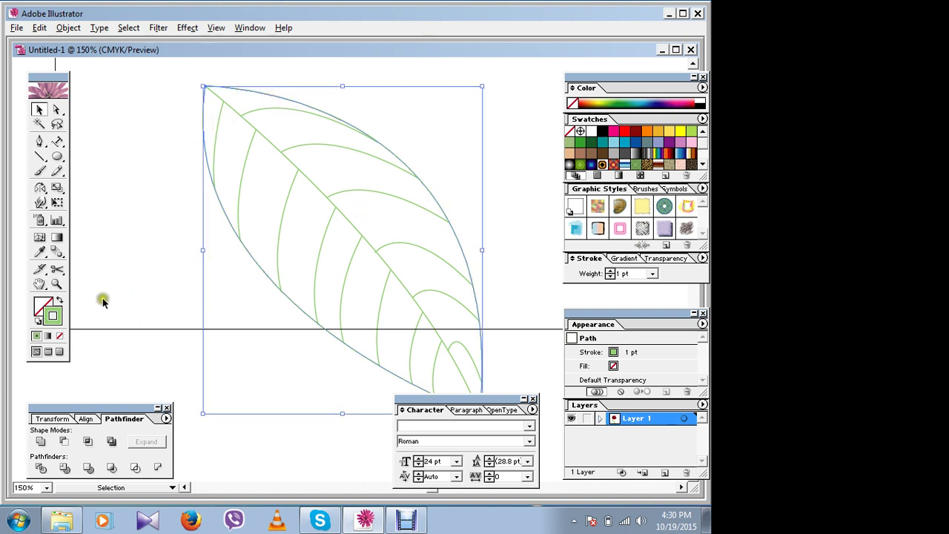
pyautogui.click(46, 307)
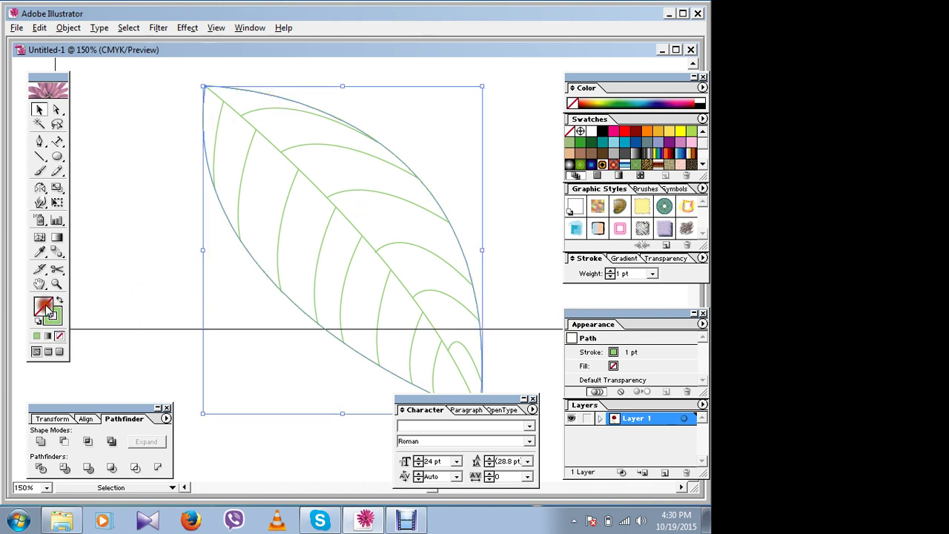
pyautogui.click(620, 98)
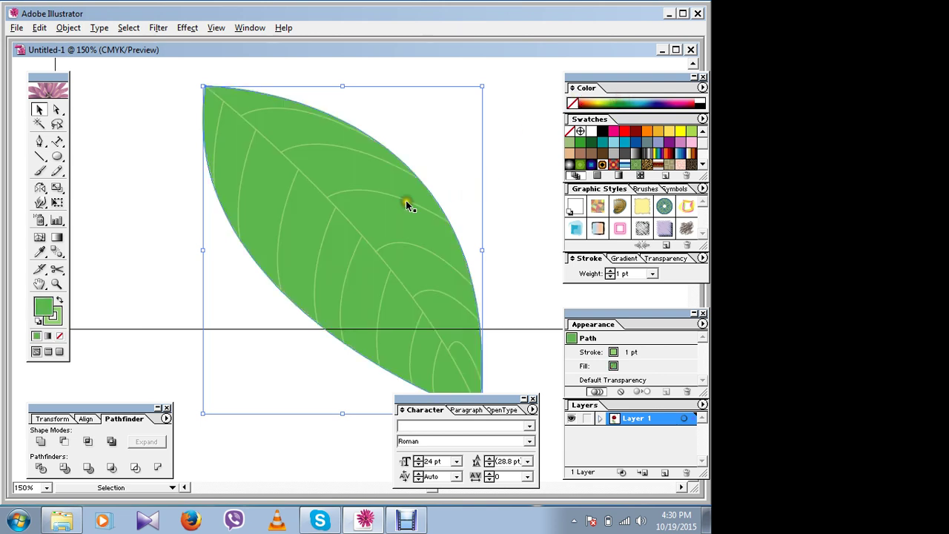
pyautogui.click(152, 168)
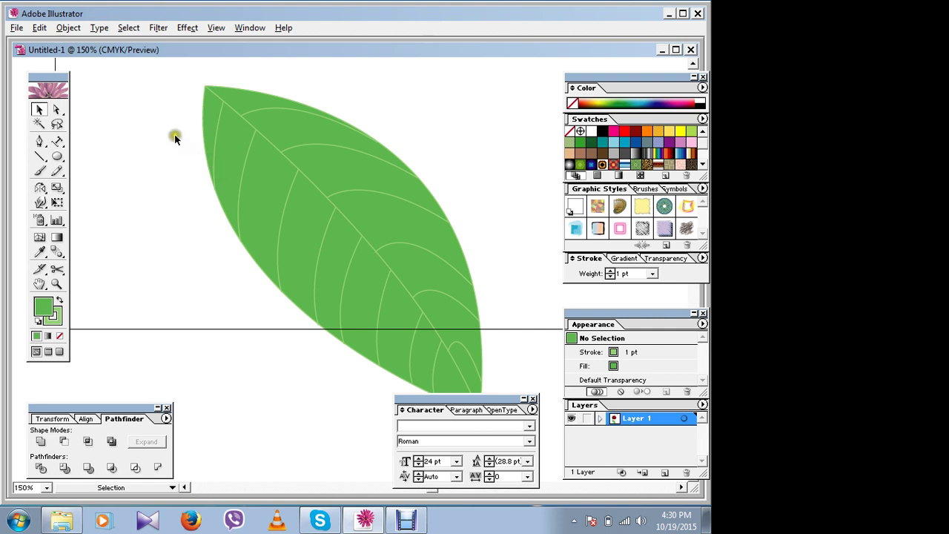
# Move all the leaf's paths down and to the right
pyautogui.moveTo(203, 82); pyautogui.dragTo(498, 438)
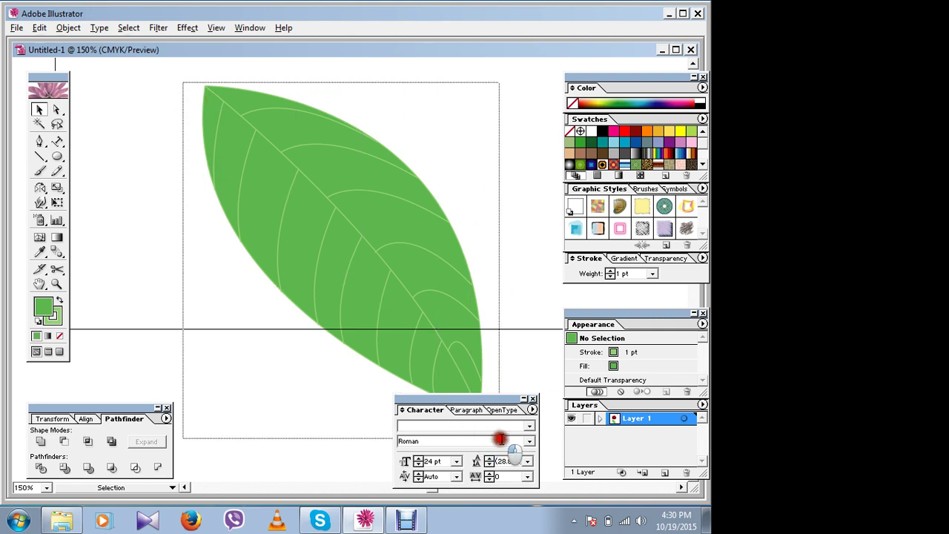
pyautogui.moveTo(319, 191); pyautogui.dragTo(345, 259)
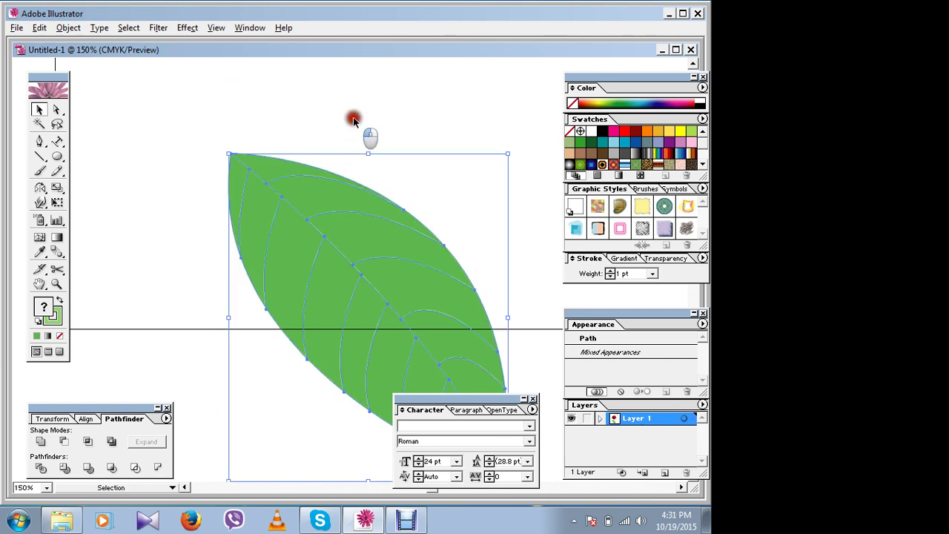
pyautogui.click(354, 121)
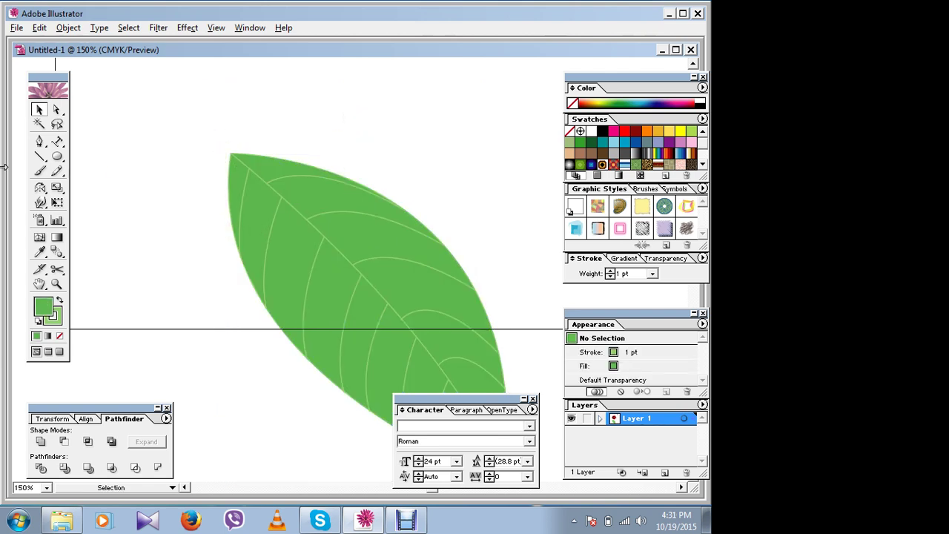
# Draw a Pen path extending the central vein past the leaf's top-left tip as a stalk
pyautogui.click(40, 141)
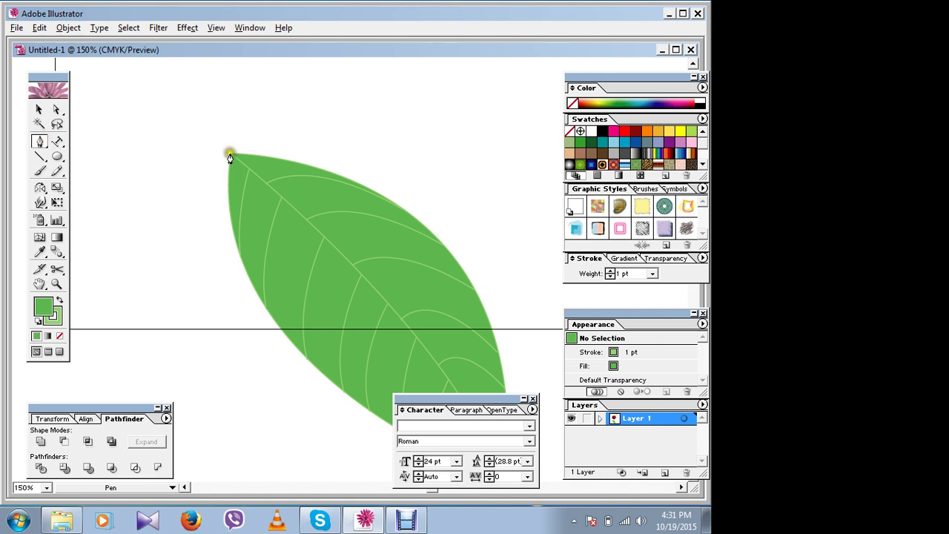
pyautogui.moveTo(230, 157); pyautogui.dragTo(219, 149)
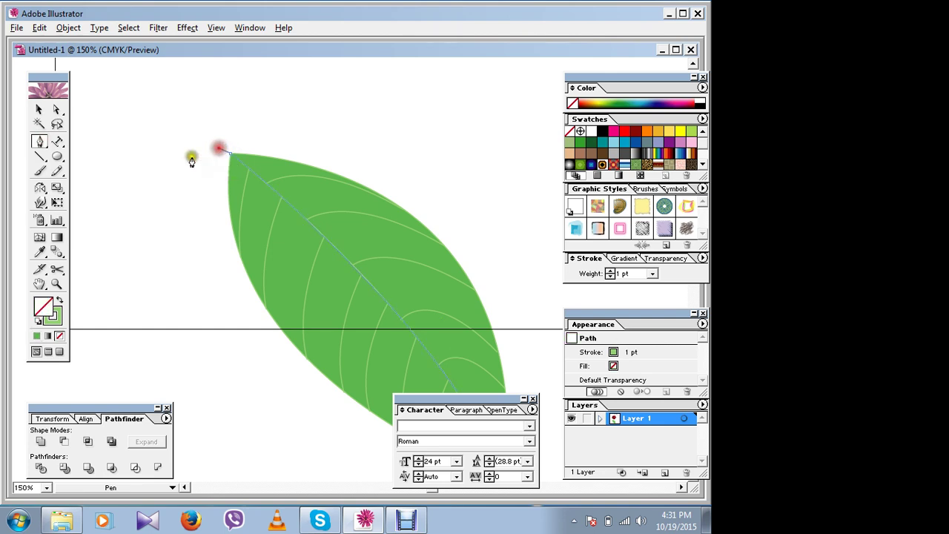
pyautogui.click(39, 109)
pyautogui.click(153, 108)
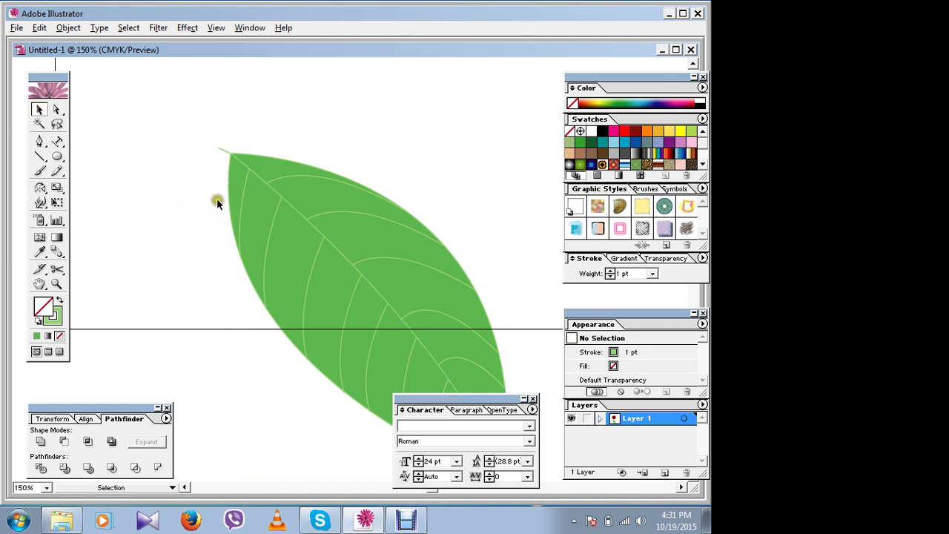
pyautogui.click(226, 152)
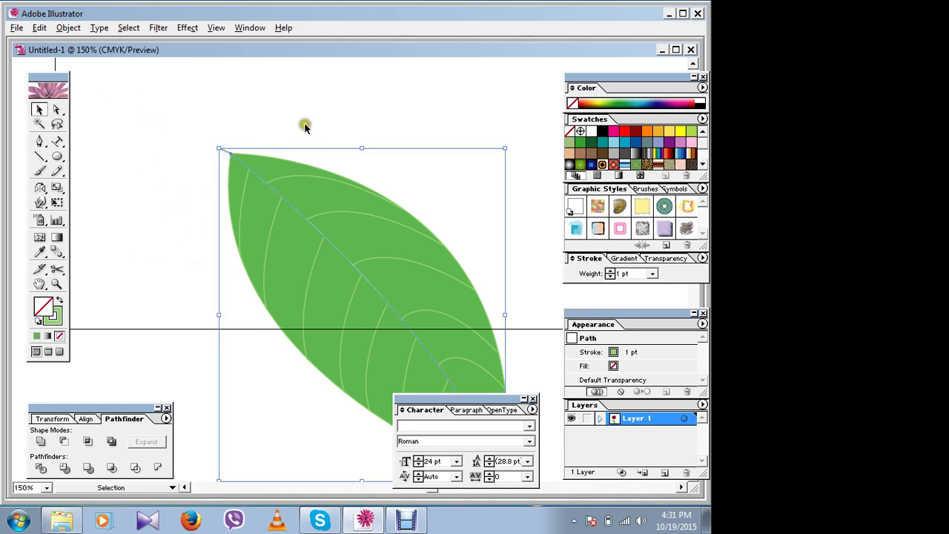
# Select all the leaf's paths and group them
pyautogui.click(305, 121)
pyautogui.moveTo(201, 128); pyautogui.dragTo(563, 474)
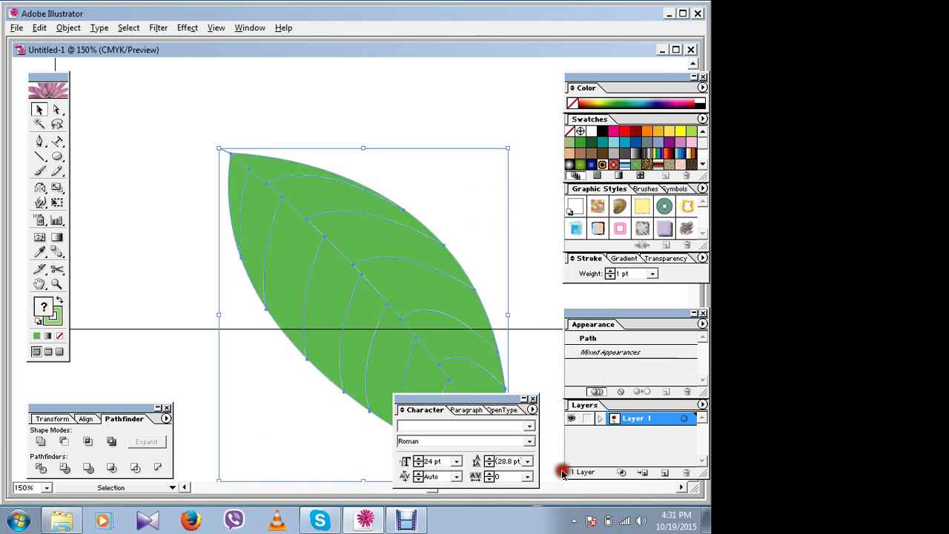
pyautogui.rightClick(357, 272)
pyautogui.click(381, 313)
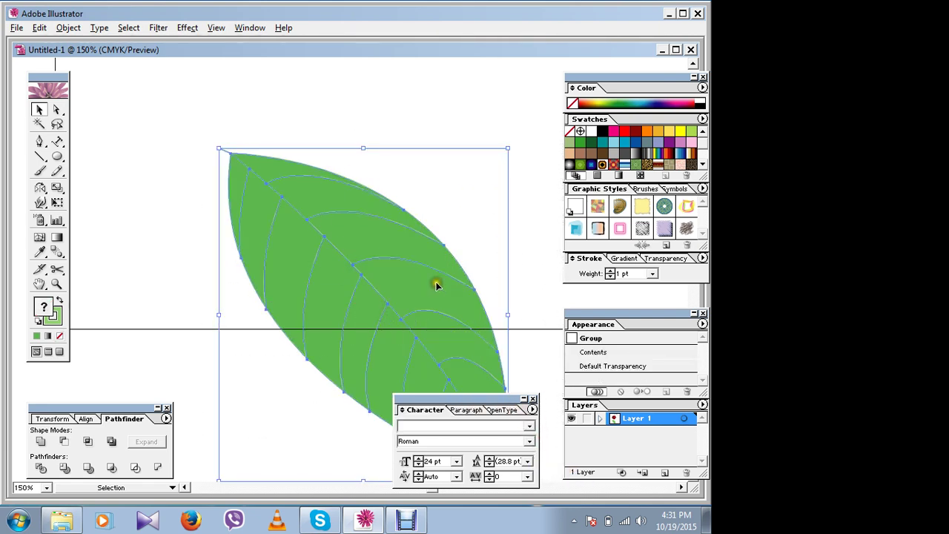
# Shrink the leaf group and move it above the cherry's right side
pyautogui.moveTo(403, 290); pyautogui.dragTo(352, 184)
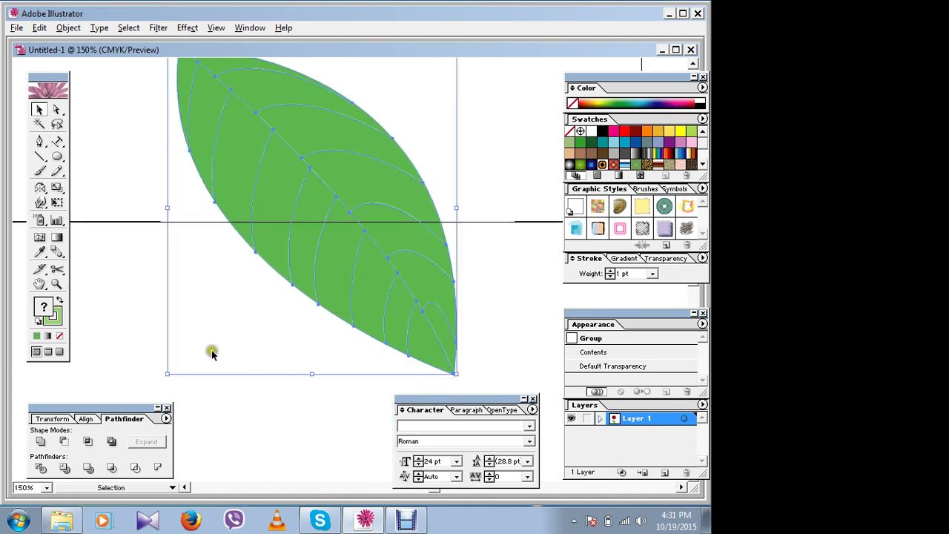
pyautogui.moveTo(168, 374)
pyautogui.mouseDown()
pyautogui.moveTo(365, 131)
pyautogui.moveTo(402, 99)
pyautogui.mouseUp()
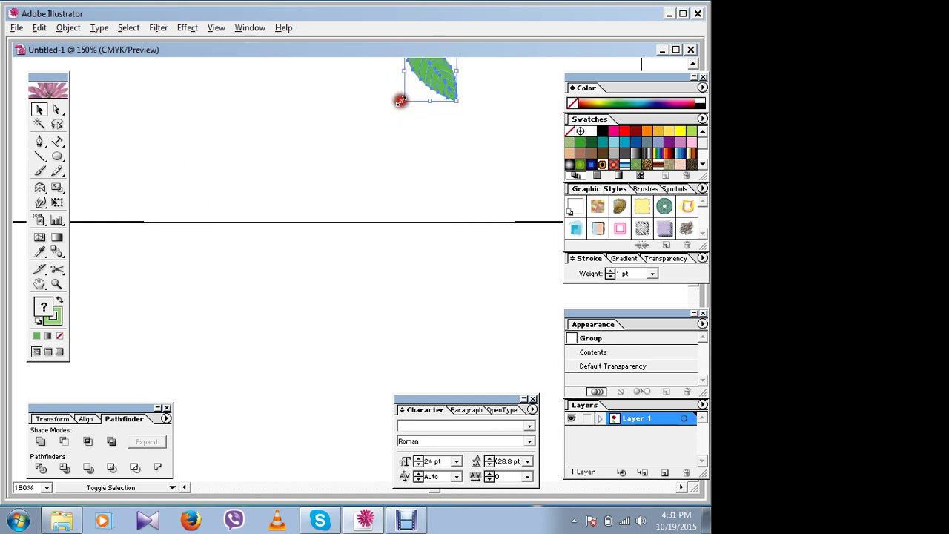
pyautogui.moveTo(456, 155); pyautogui.dragTo(455, 388)
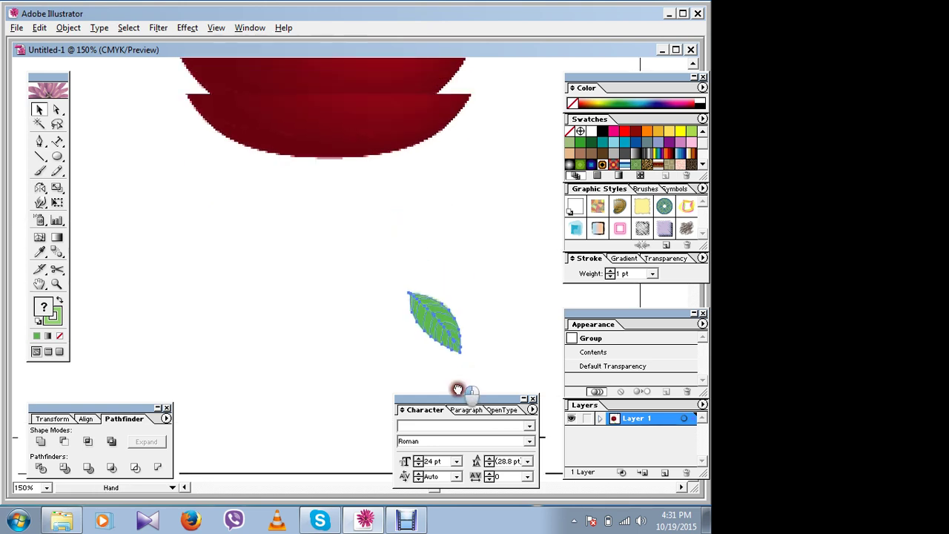
pyautogui.moveTo(438, 330); pyautogui.dragTo(502, 135)
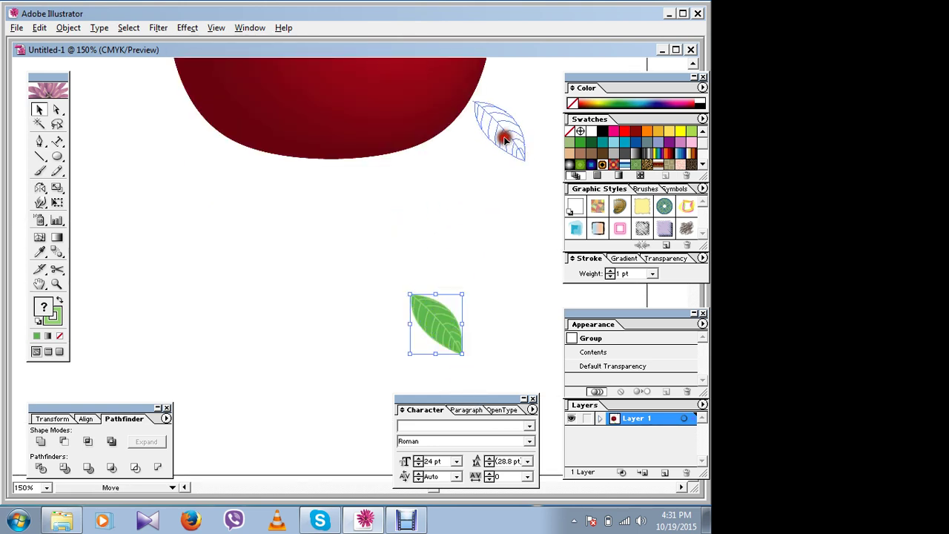
pyautogui.moveTo(407, 232); pyautogui.dragTo(377, 474)
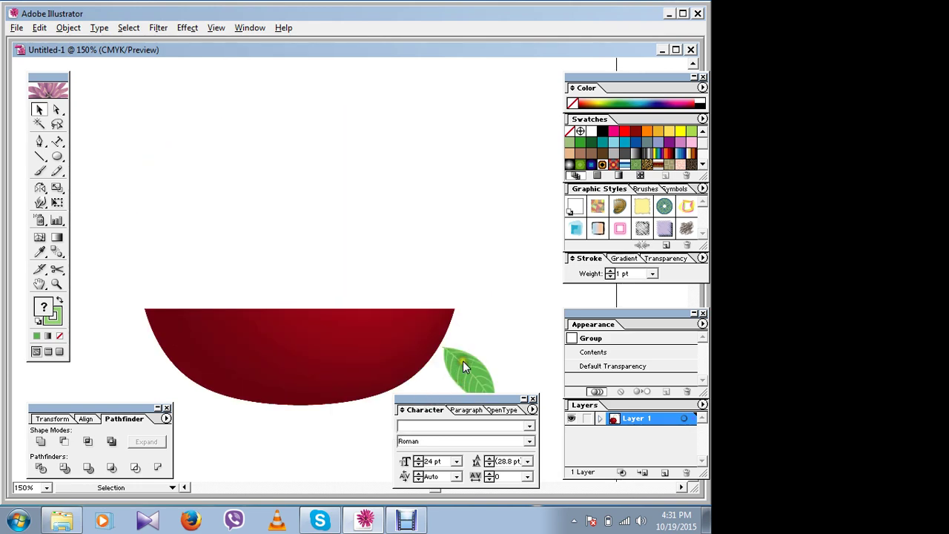
pyautogui.click(463, 362)
pyautogui.moveTo(467, 369); pyautogui.dragTo(422, 91)
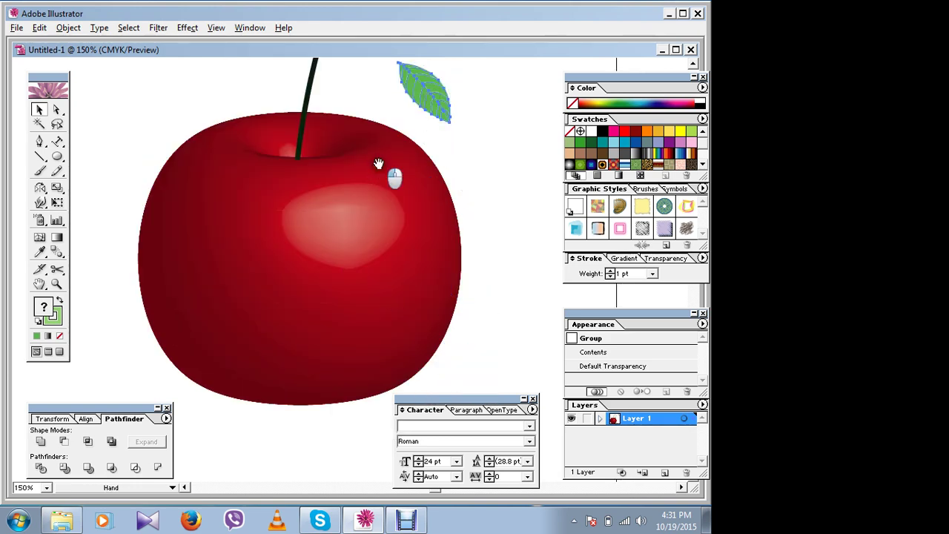
# Enlarge the leaf to about twice its size beside the cherry
pyautogui.moveTo(376, 163); pyautogui.dragTo(372, 229)
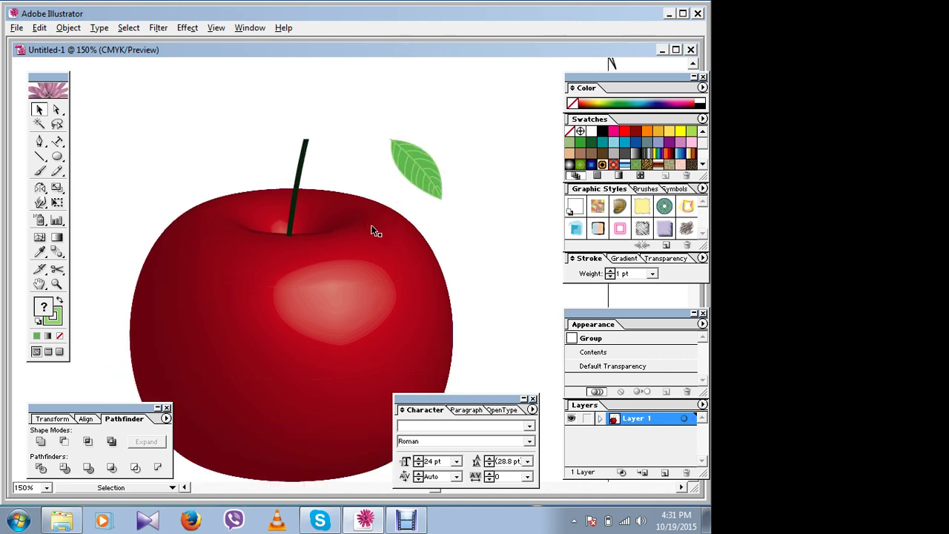
pyautogui.hotkey('ctrl', '1')
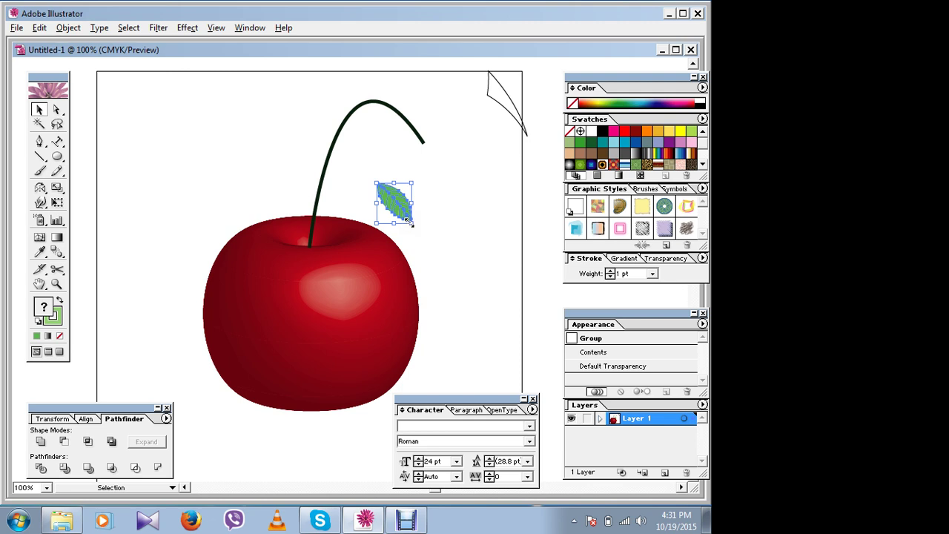
pyautogui.moveTo(409, 221)
pyautogui.mouseDown()
pyautogui.moveTo(466, 286)
pyautogui.moveTo(416, 227)
pyautogui.moveTo(376, 212)
pyautogui.mouseUp()
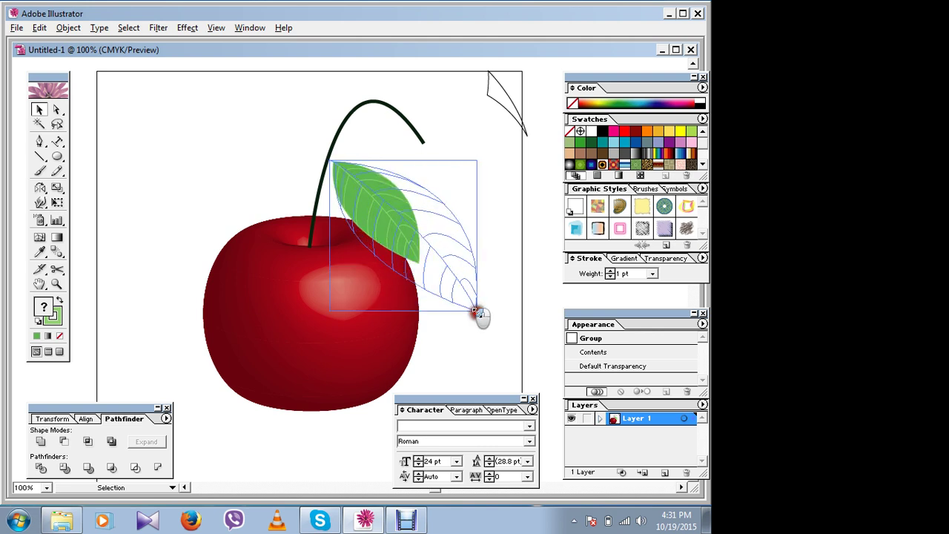
pyautogui.moveTo(419, 263); pyautogui.dragTo(495, 326)
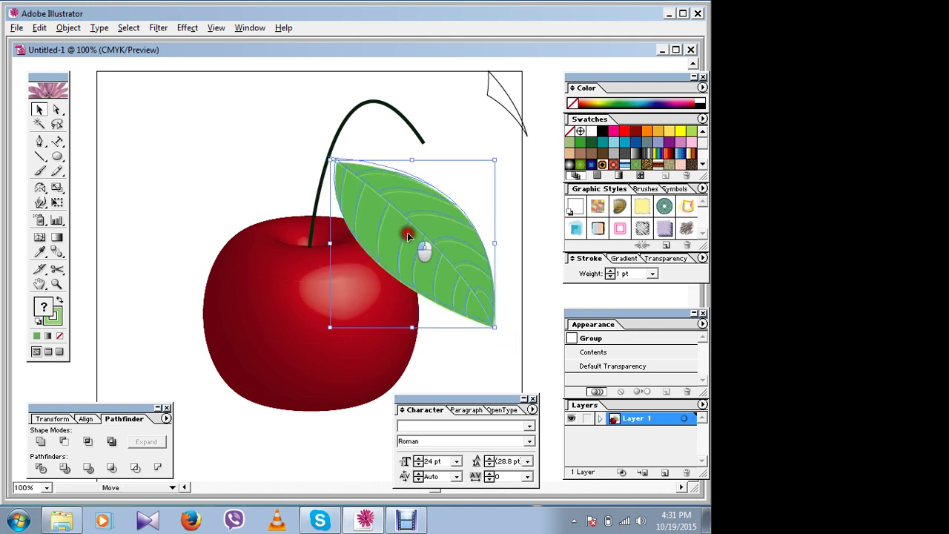
pyautogui.click(308, 182)
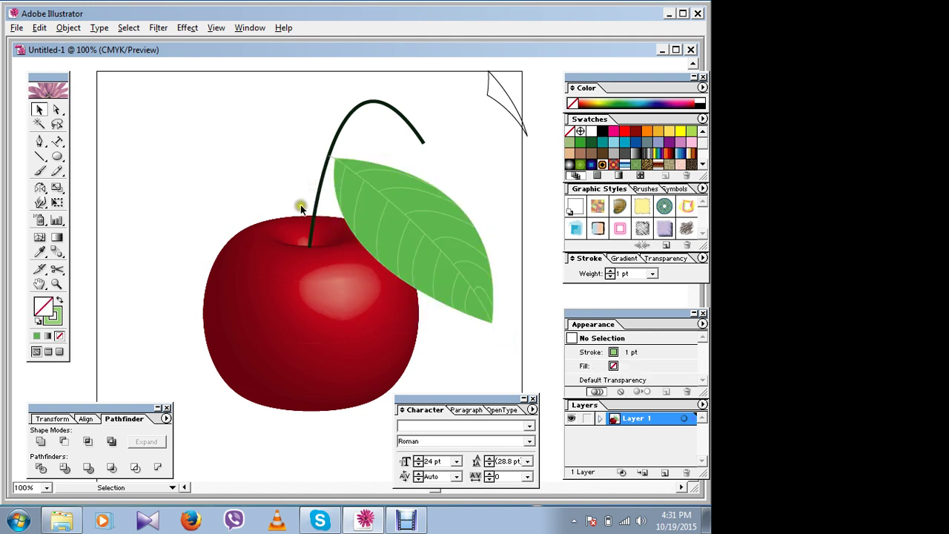
# Make a vertically reflected copy of the leaf and move it left of the stem
pyautogui.click(385, 234)
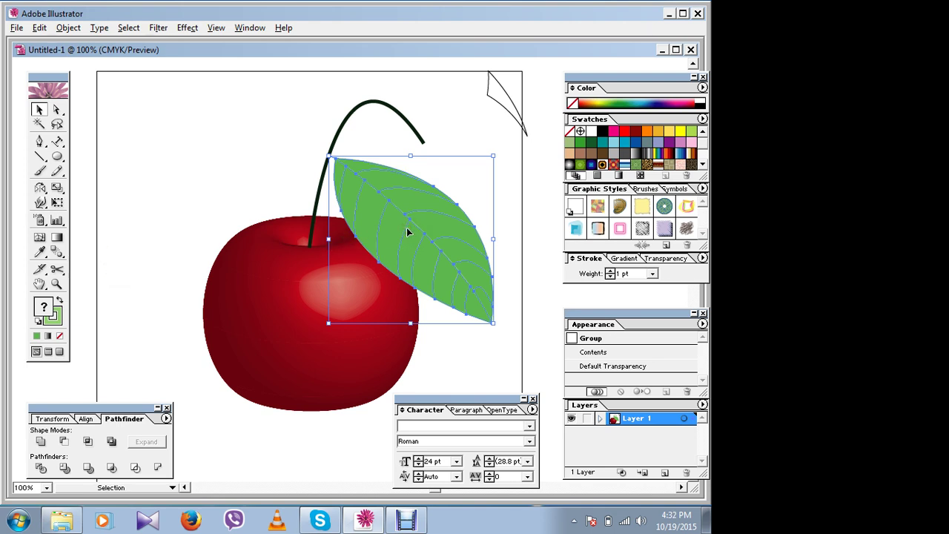
pyautogui.click(39, 186)
pyautogui.doubleClick(39, 186)
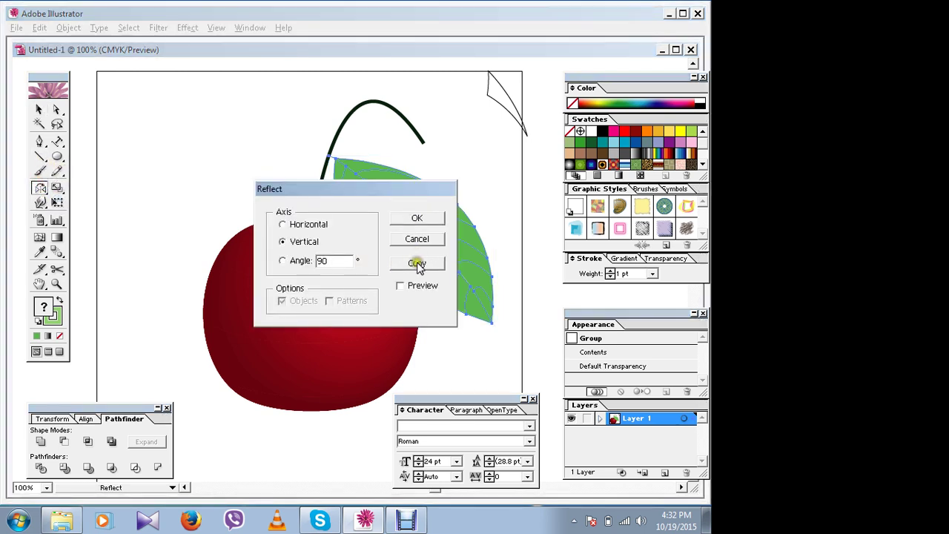
pyautogui.click(417, 263)
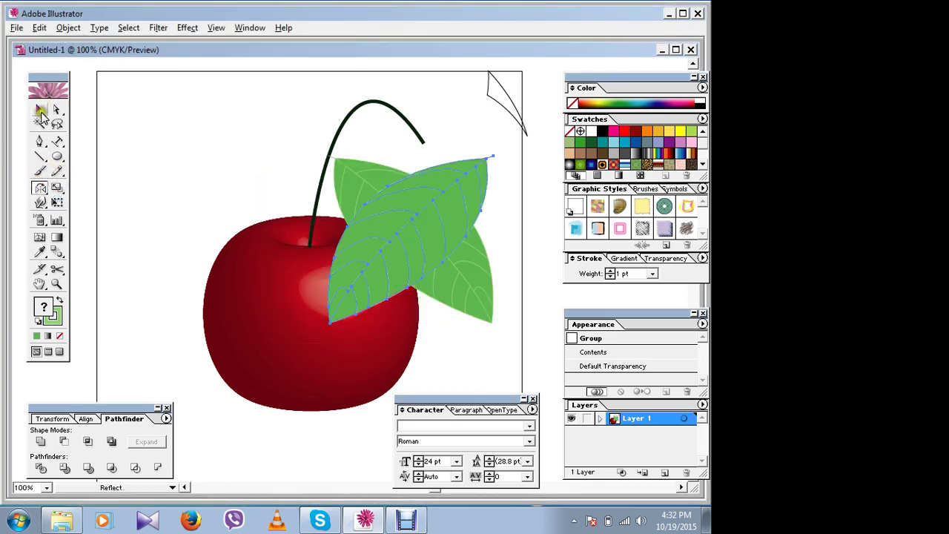
pyautogui.click(40, 109)
pyautogui.moveTo(426, 211)
pyautogui.mouseDown()
pyautogui.moveTo(253, 232)
pyautogui.moveTo(263, 216)
pyautogui.mouseUp()
pyautogui.click(179, 185)
# Send the left leaf to the back, behind the cherry
pyautogui.click(296, 190)
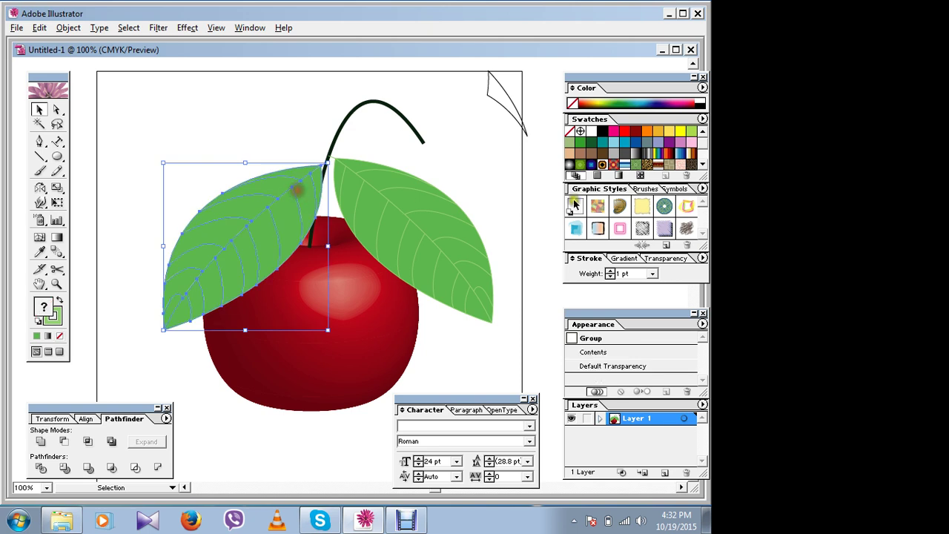
pyautogui.hotkey('ctrl', 'x')
pyautogui.hotkey('ctrl', 'f')
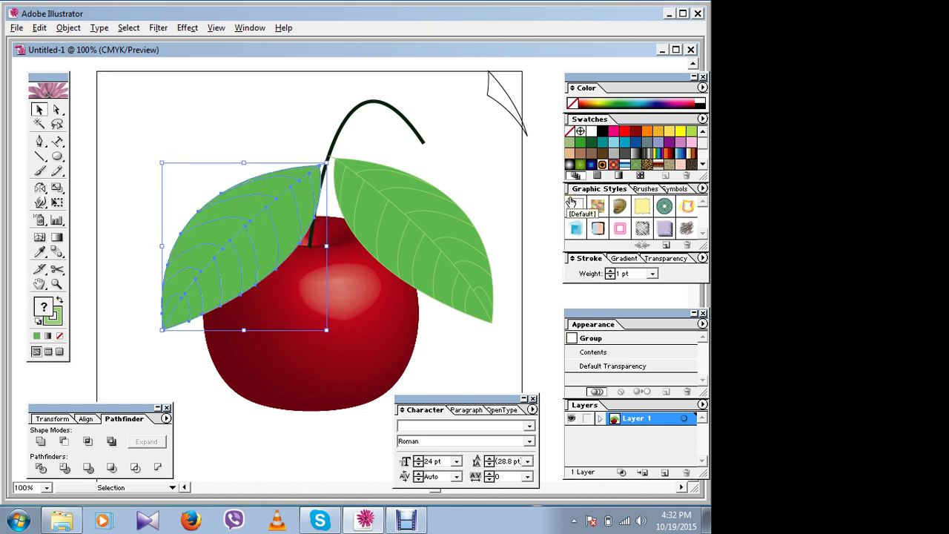
pyautogui.click(547, 174)
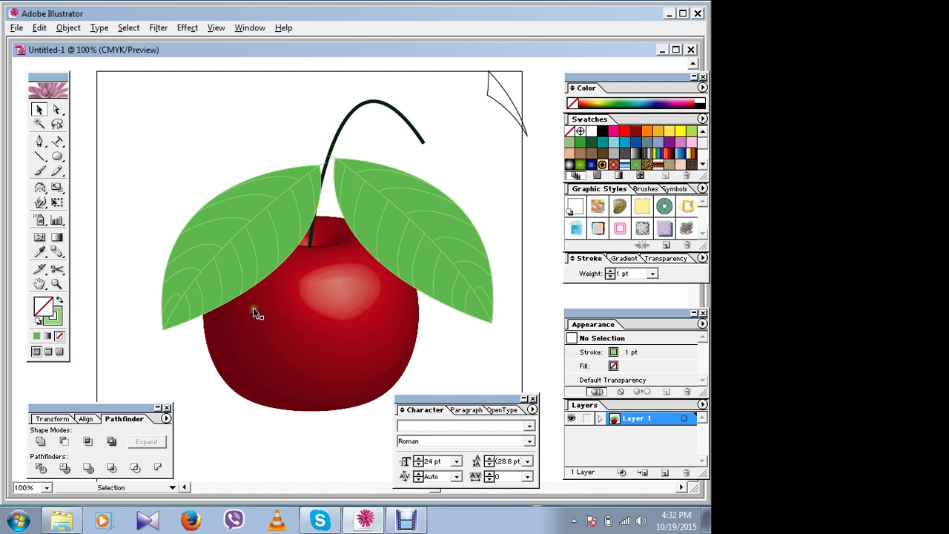
pyautogui.click(255, 235)
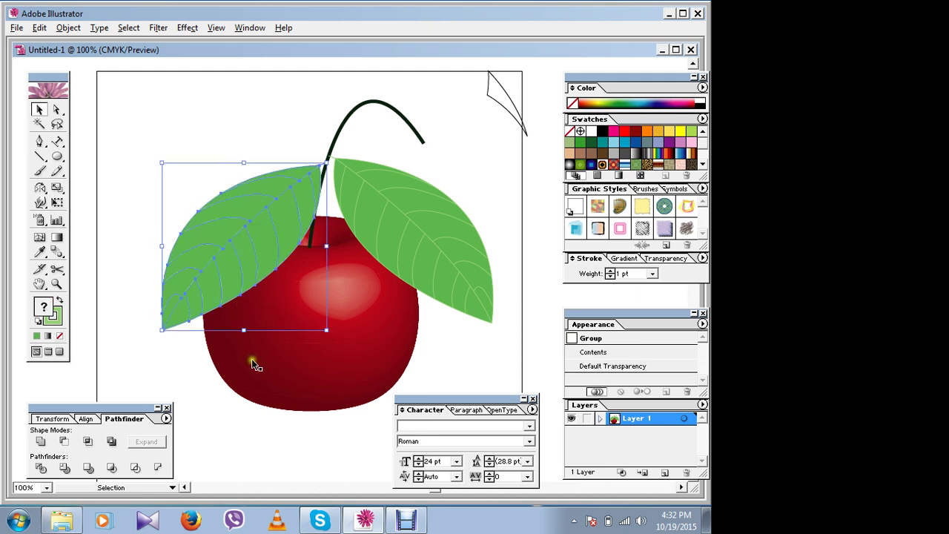
pyautogui.rightClick(250, 241)
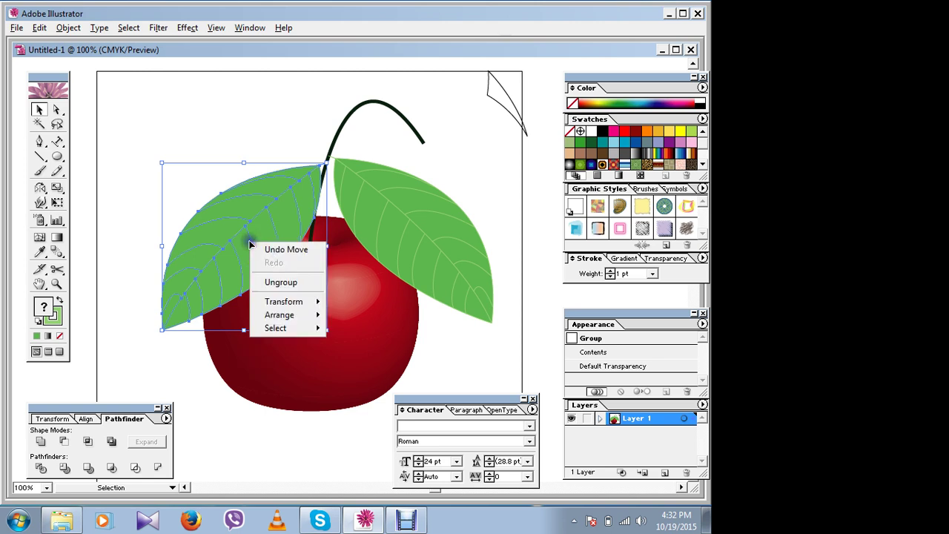
pyautogui.moveTo(282, 314)
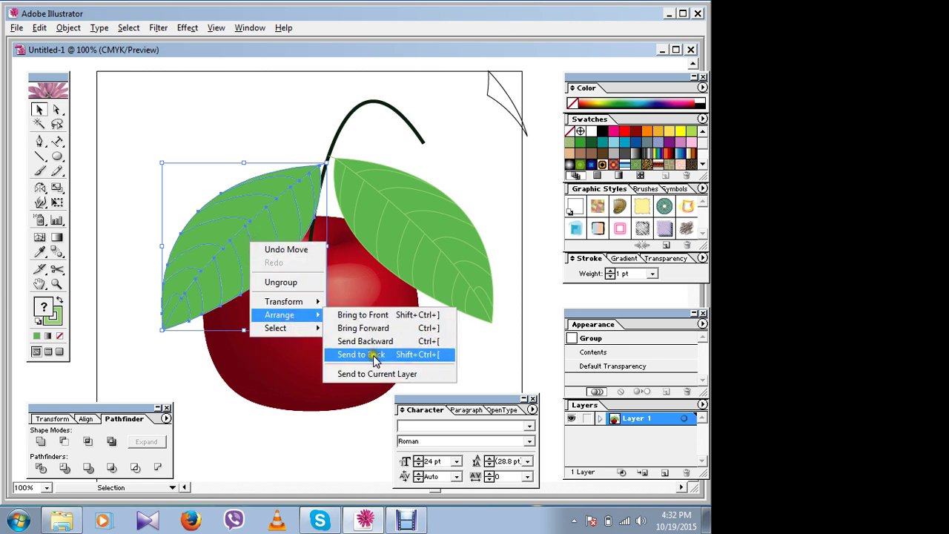
pyautogui.click(373, 356)
pyautogui.click(238, 103)
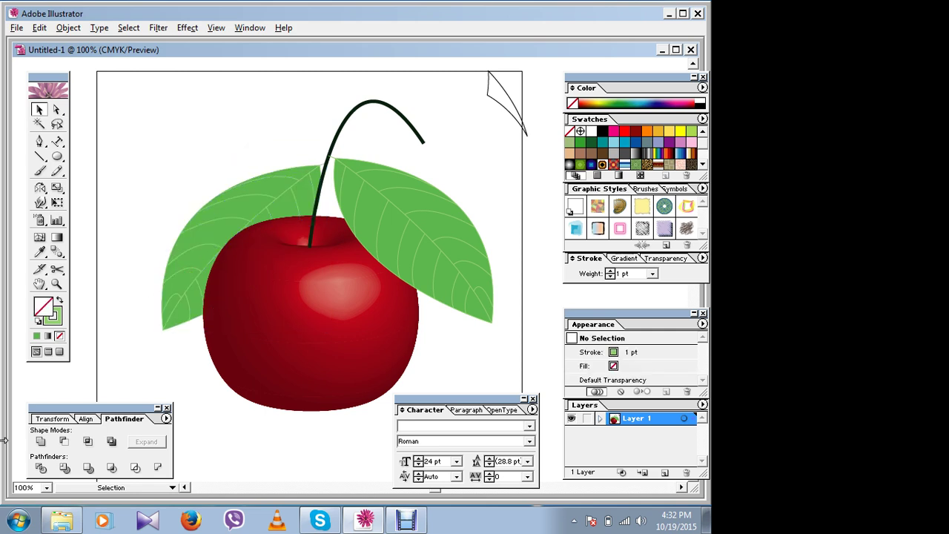
# Draw a flat ellipse below the cherry's lower left and fill it black
pyautogui.moveTo(304, 417); pyautogui.dragTo(314, 319)
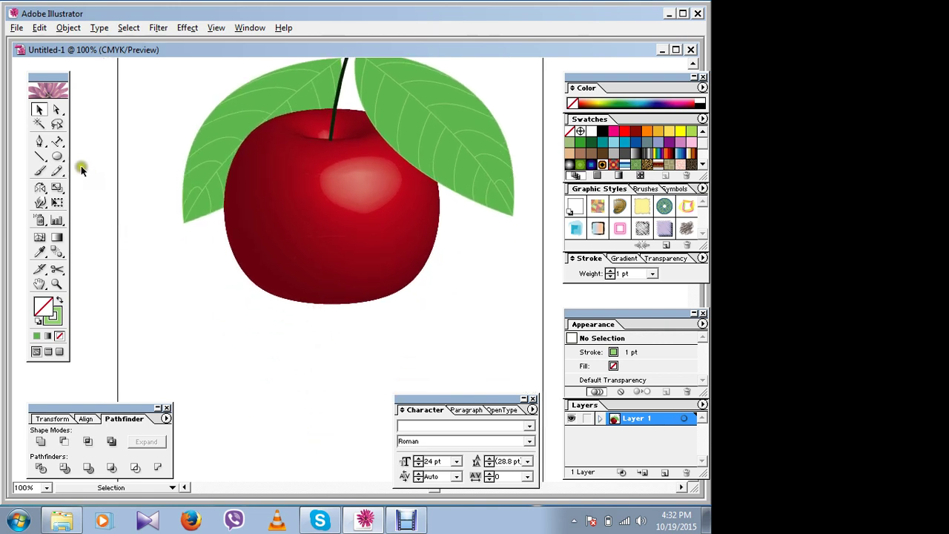
pyautogui.click(57, 156)
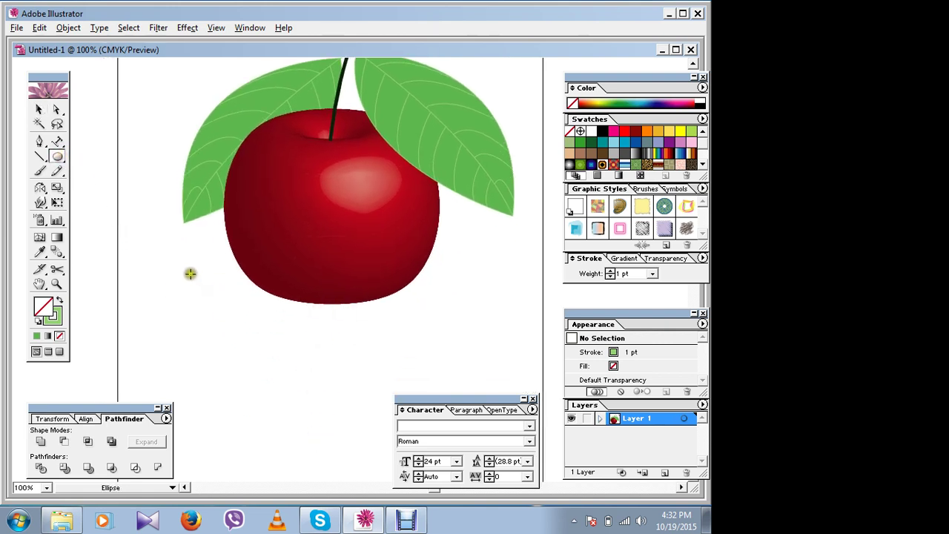
pyautogui.moveTo(191, 255)
pyautogui.mouseDown()
pyautogui.moveTo(341, 346)
pyautogui.moveTo(462, 329)
pyautogui.moveTo(374, 332)
pyautogui.mouseUp()
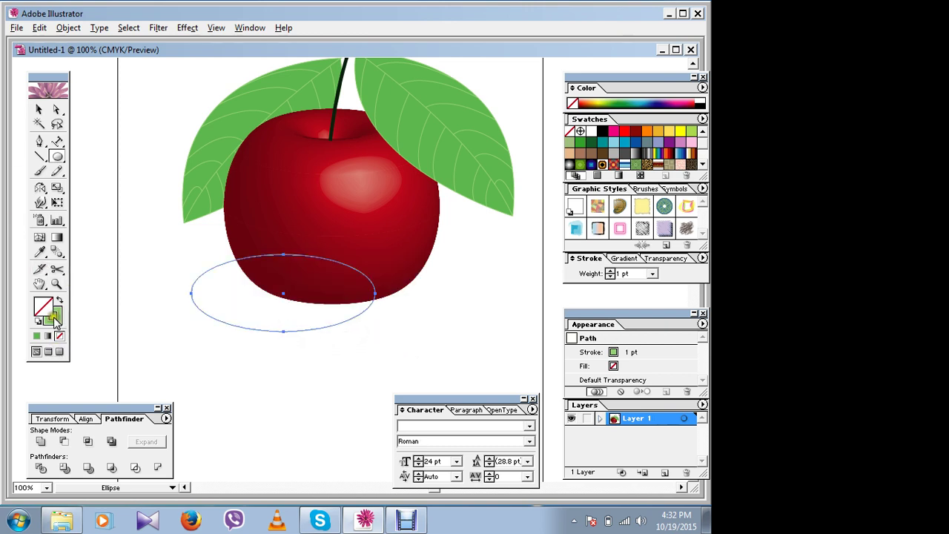
pyautogui.click(701, 103)
# Move the black ellipse right to center it under the cherry
pyautogui.click(39, 109)
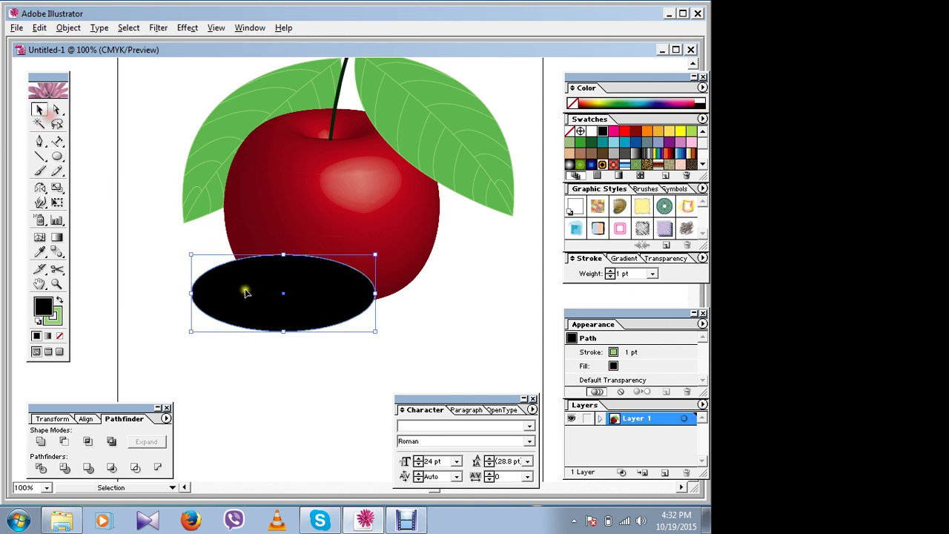
pyautogui.moveTo(246, 292); pyautogui.dragTo(277, 294)
pyautogui.click(465, 310)
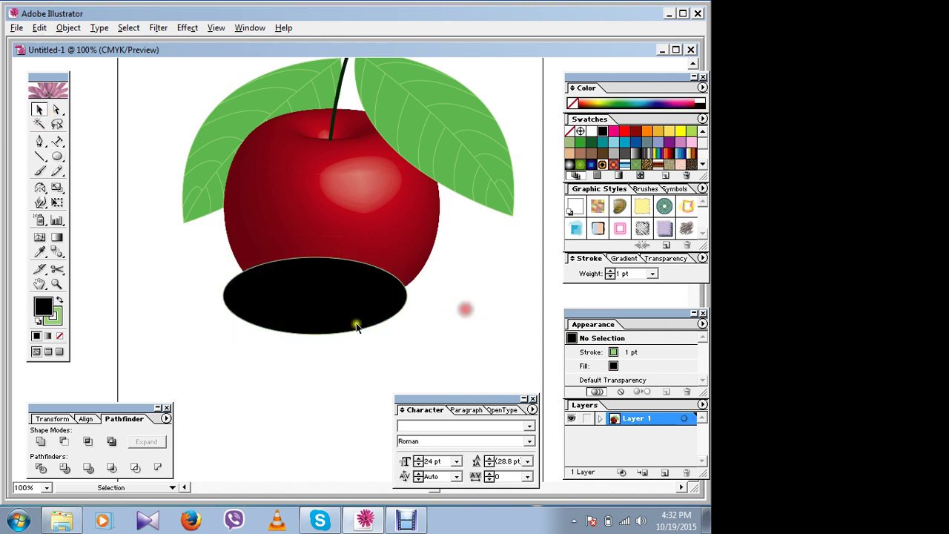
pyautogui.rightClick(330, 292)
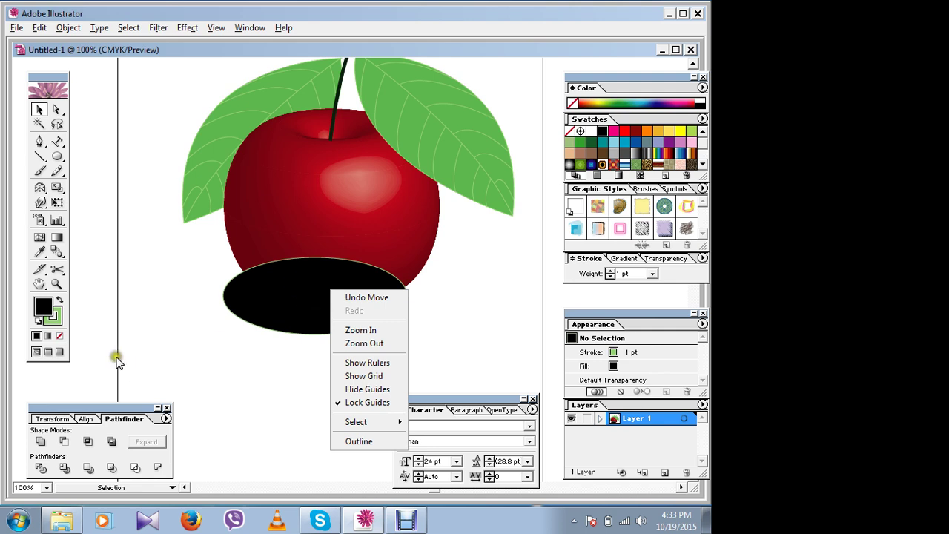
# Set the ellipse's stroke to None
pyautogui.click(54, 317)
pyautogui.click(59, 336)
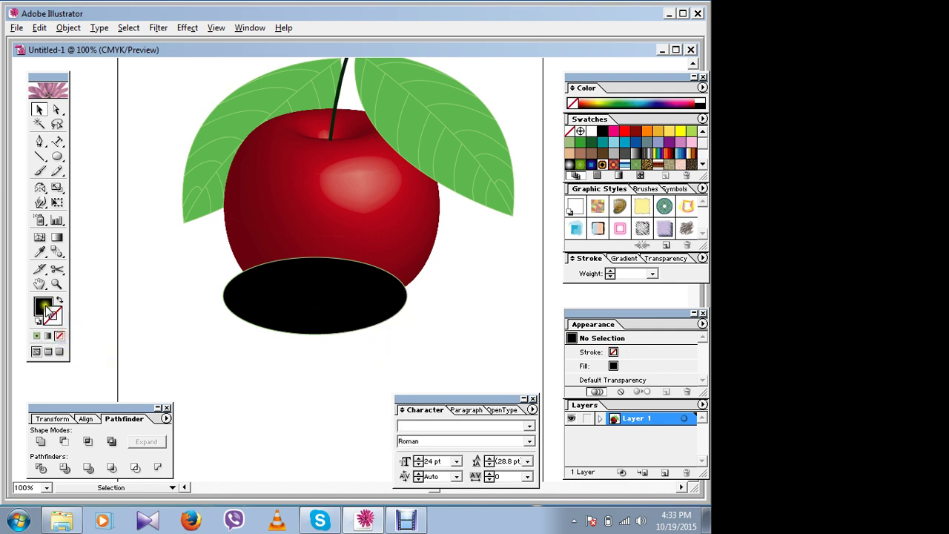
pyautogui.click(43, 307)
pyautogui.click(248, 303)
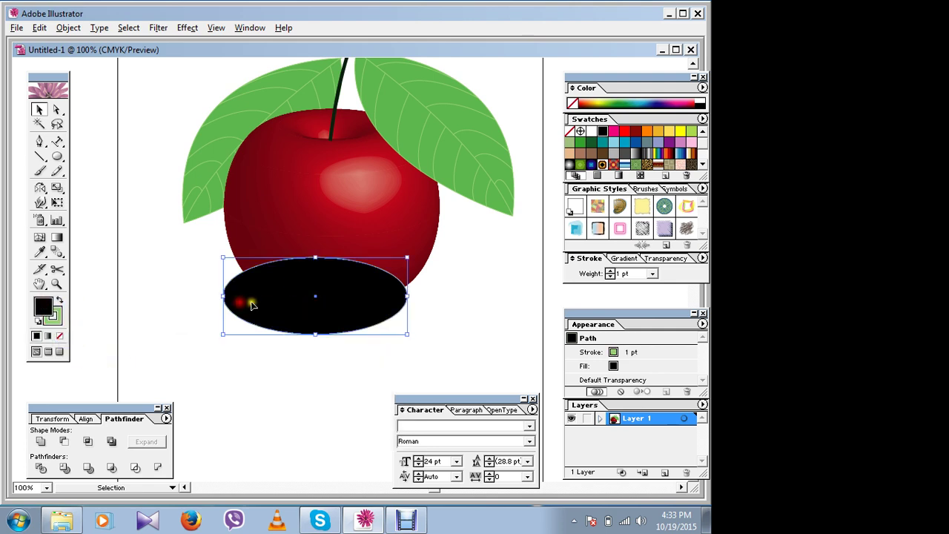
pyautogui.click(56, 321)
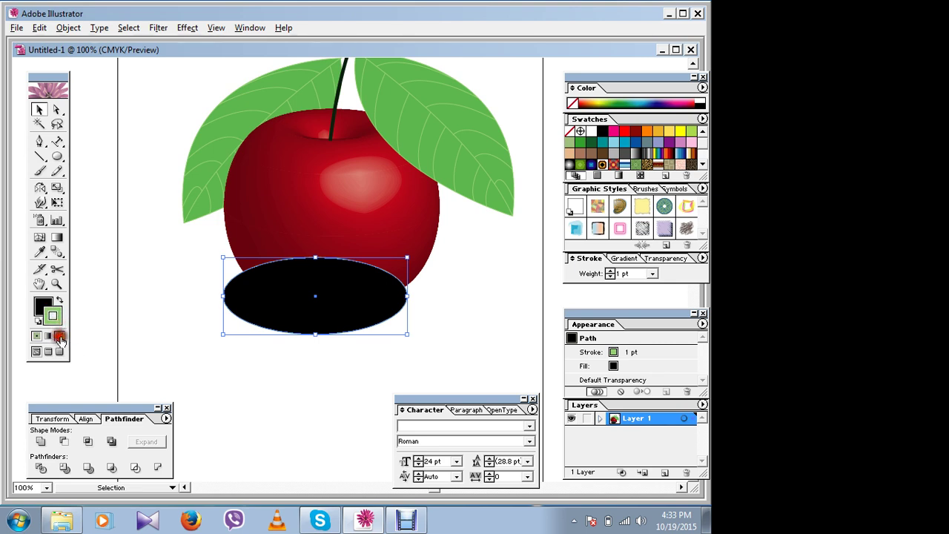
pyautogui.click(60, 337)
pyautogui.click(43, 306)
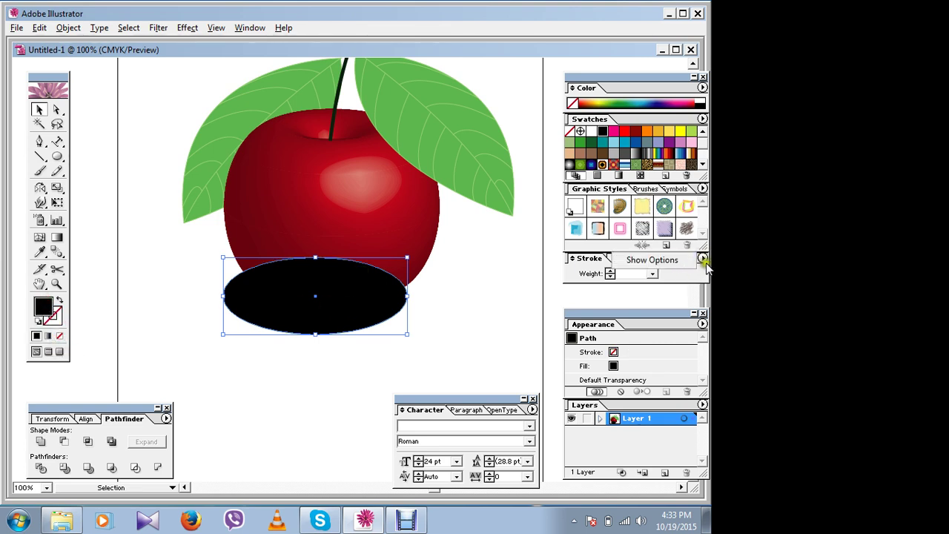
pyautogui.click(686, 288)
# Lower the ellipse's opacity to 17% in the Transparency panel
pyautogui.click(341, 313)
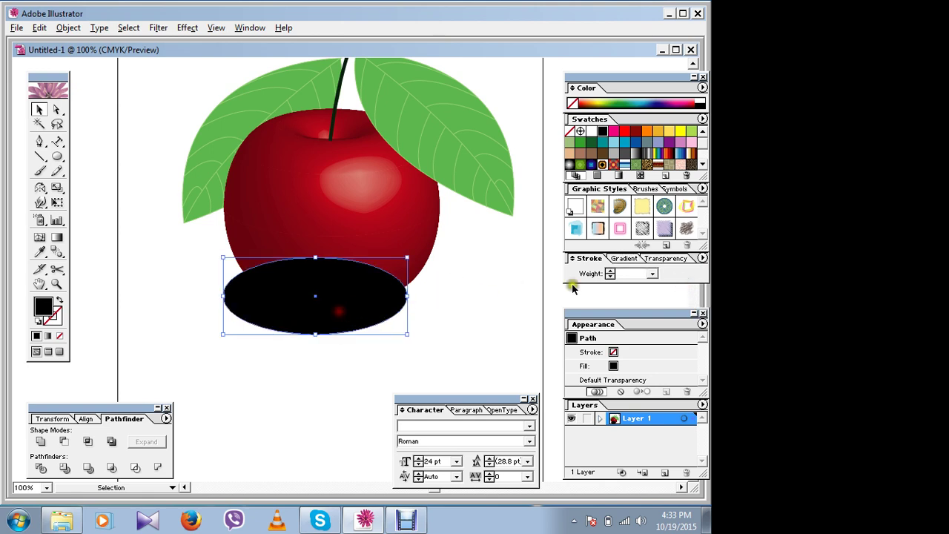
pyautogui.click(677, 260)
pyautogui.click(699, 274)
pyautogui.moveTo(689, 278); pyautogui.dragTo(627, 289)
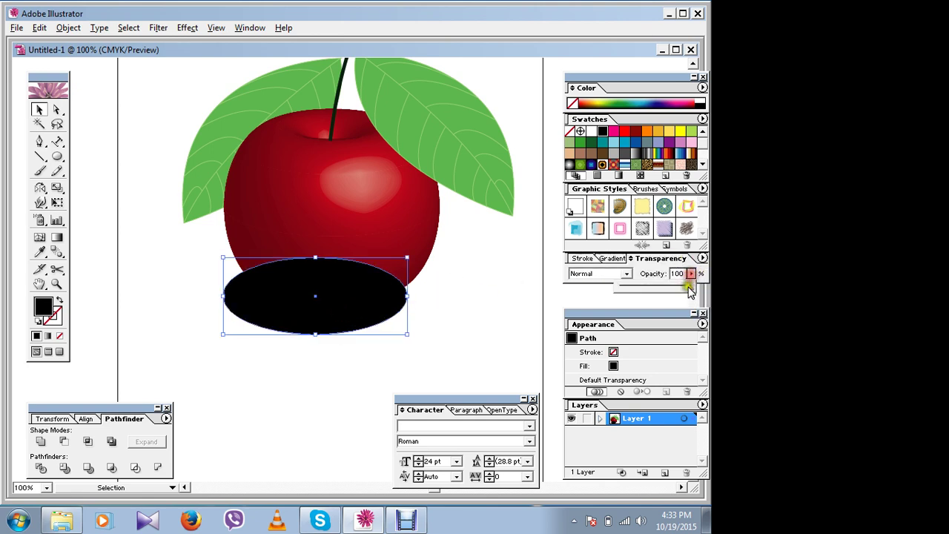
pyautogui.click(595, 359)
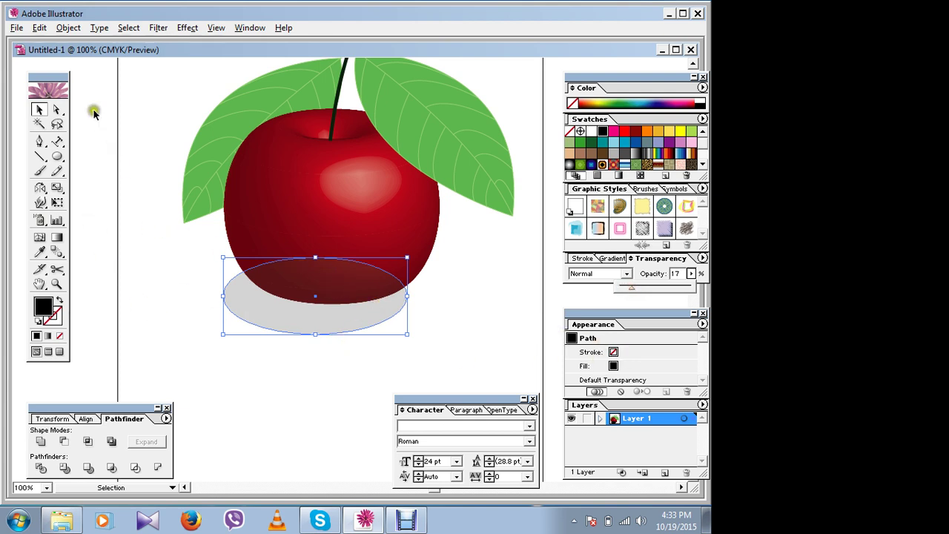
pyautogui.click(151, 110)
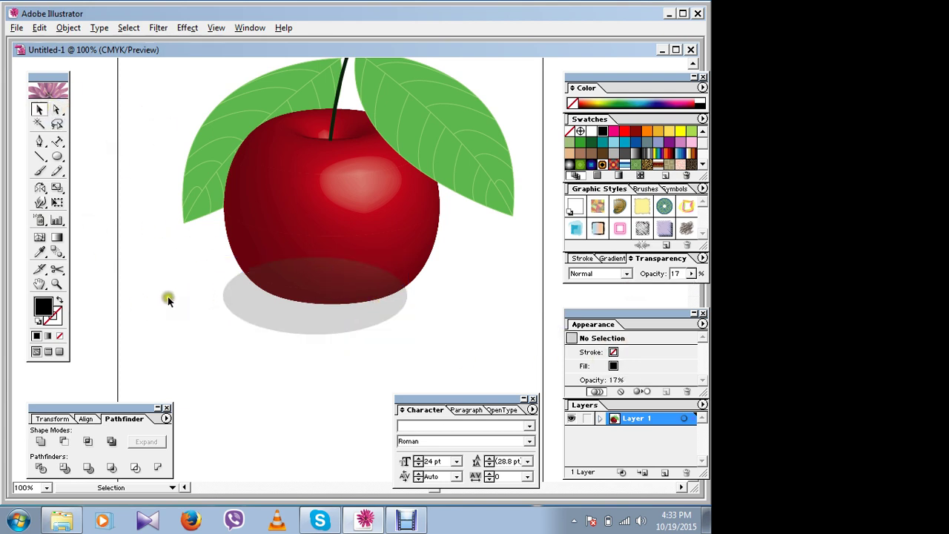
# Send the grey shadow ellipse to the back so it sits behind the cherry
pyautogui.click(282, 306)
pyautogui.rightClick(283, 306)
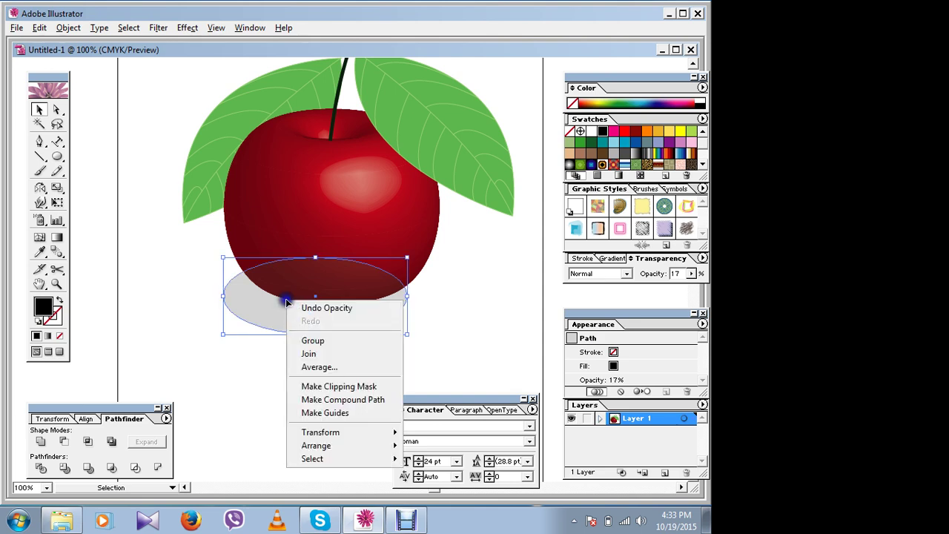
pyautogui.moveTo(316, 445)
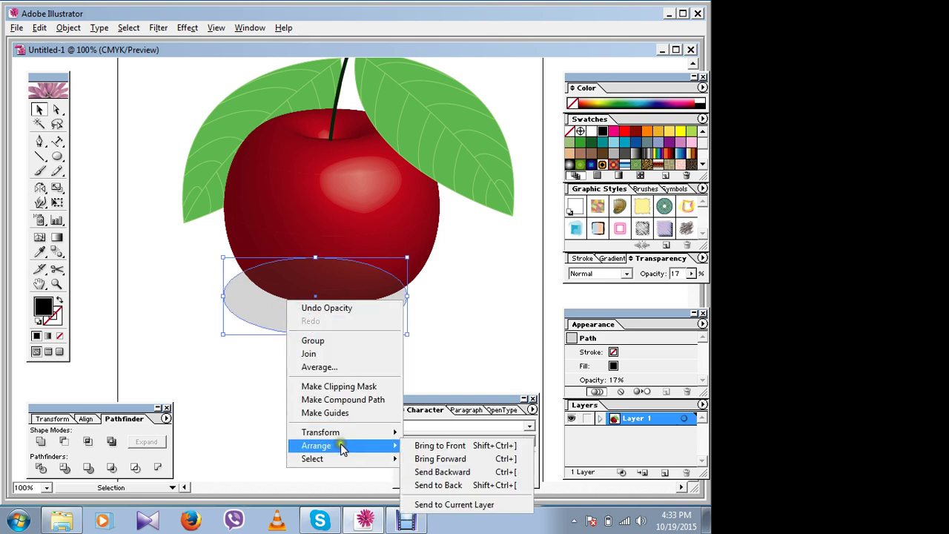
pyautogui.click(459, 486)
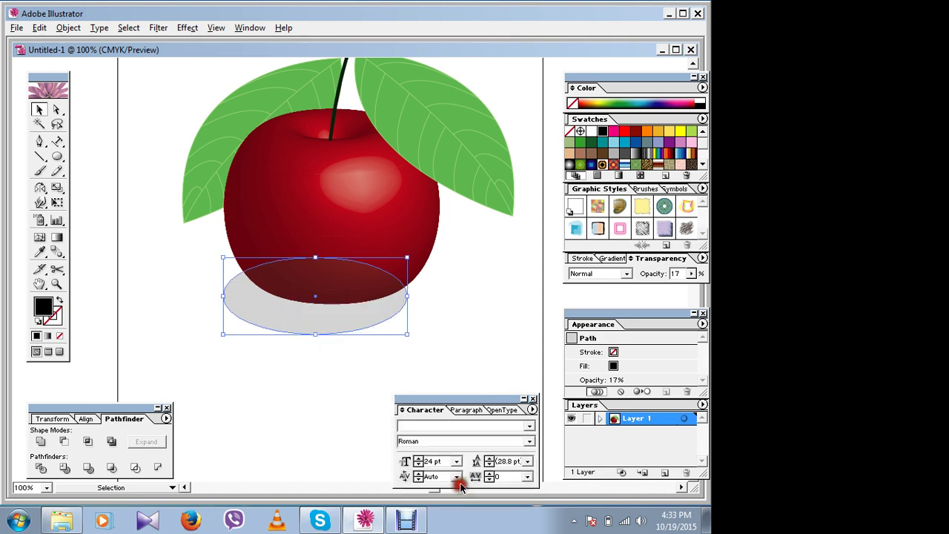
pyautogui.click(510, 300)
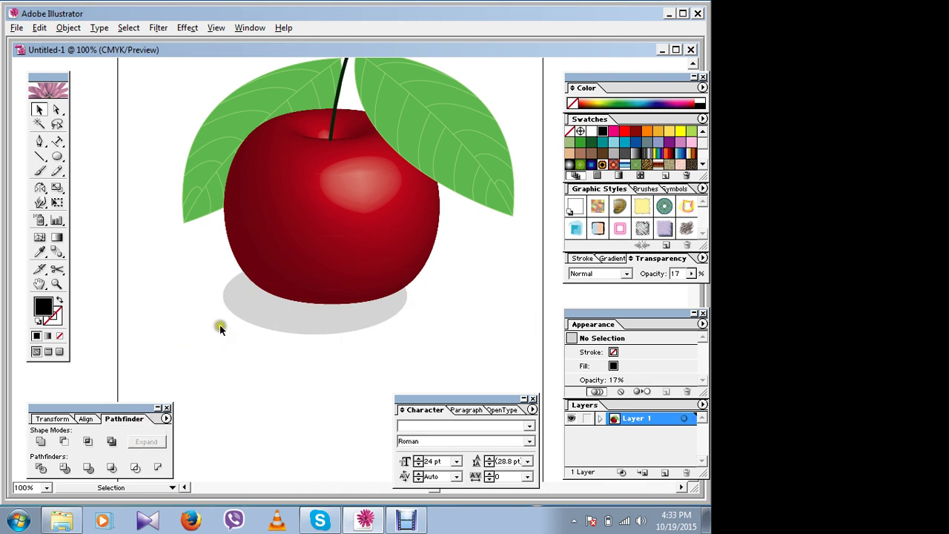
# Nudge the shadow slightly up and to the left, then zoom out to 50%
pyautogui.click(264, 308)
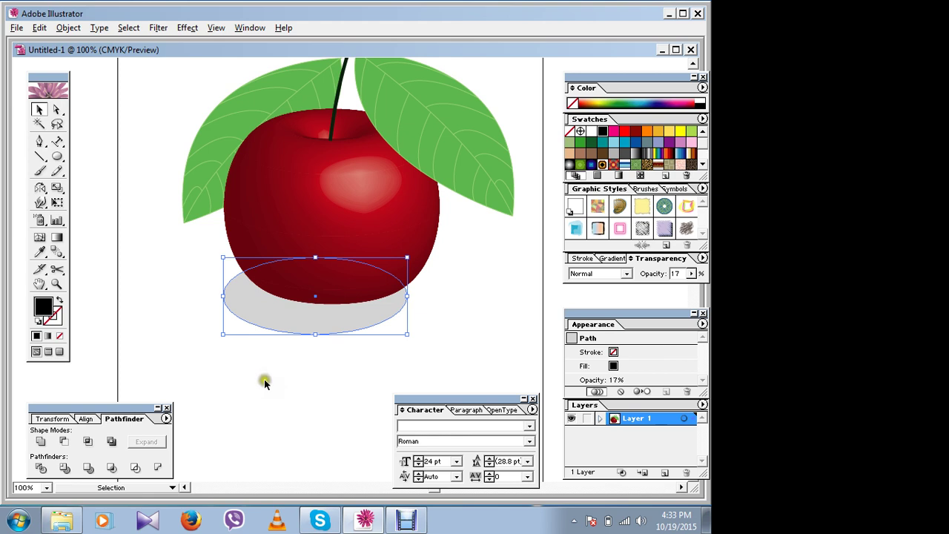
pyautogui.moveTo(271, 302); pyautogui.dragTo(257, 295)
pyautogui.click(454, 294)
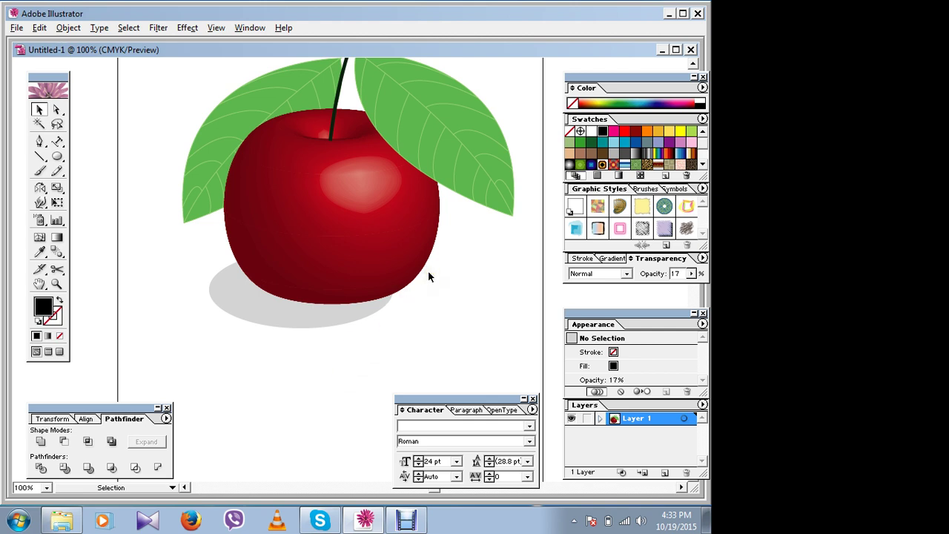
pyautogui.hotkey('ctrl', '-')
pyautogui.hotkey('ctrl', '-')
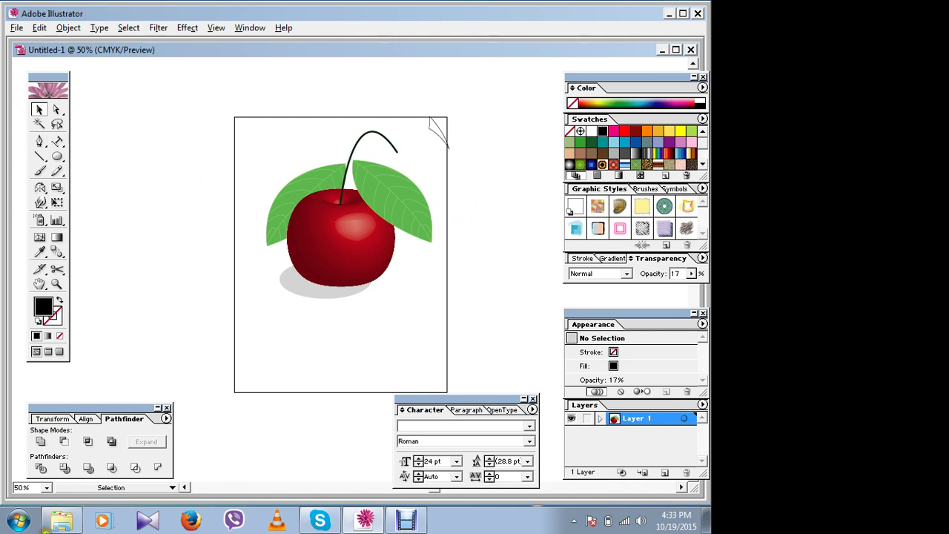
pyautogui.click(405, 519)
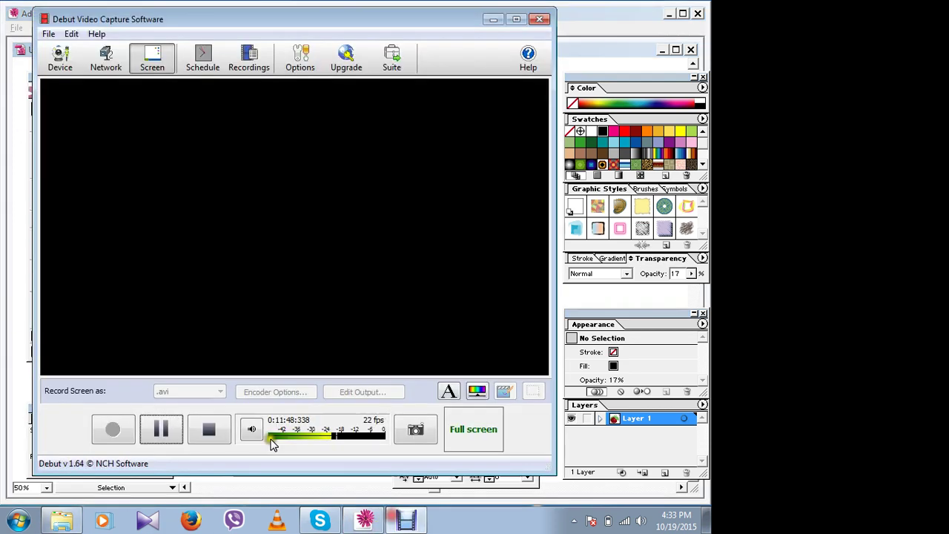